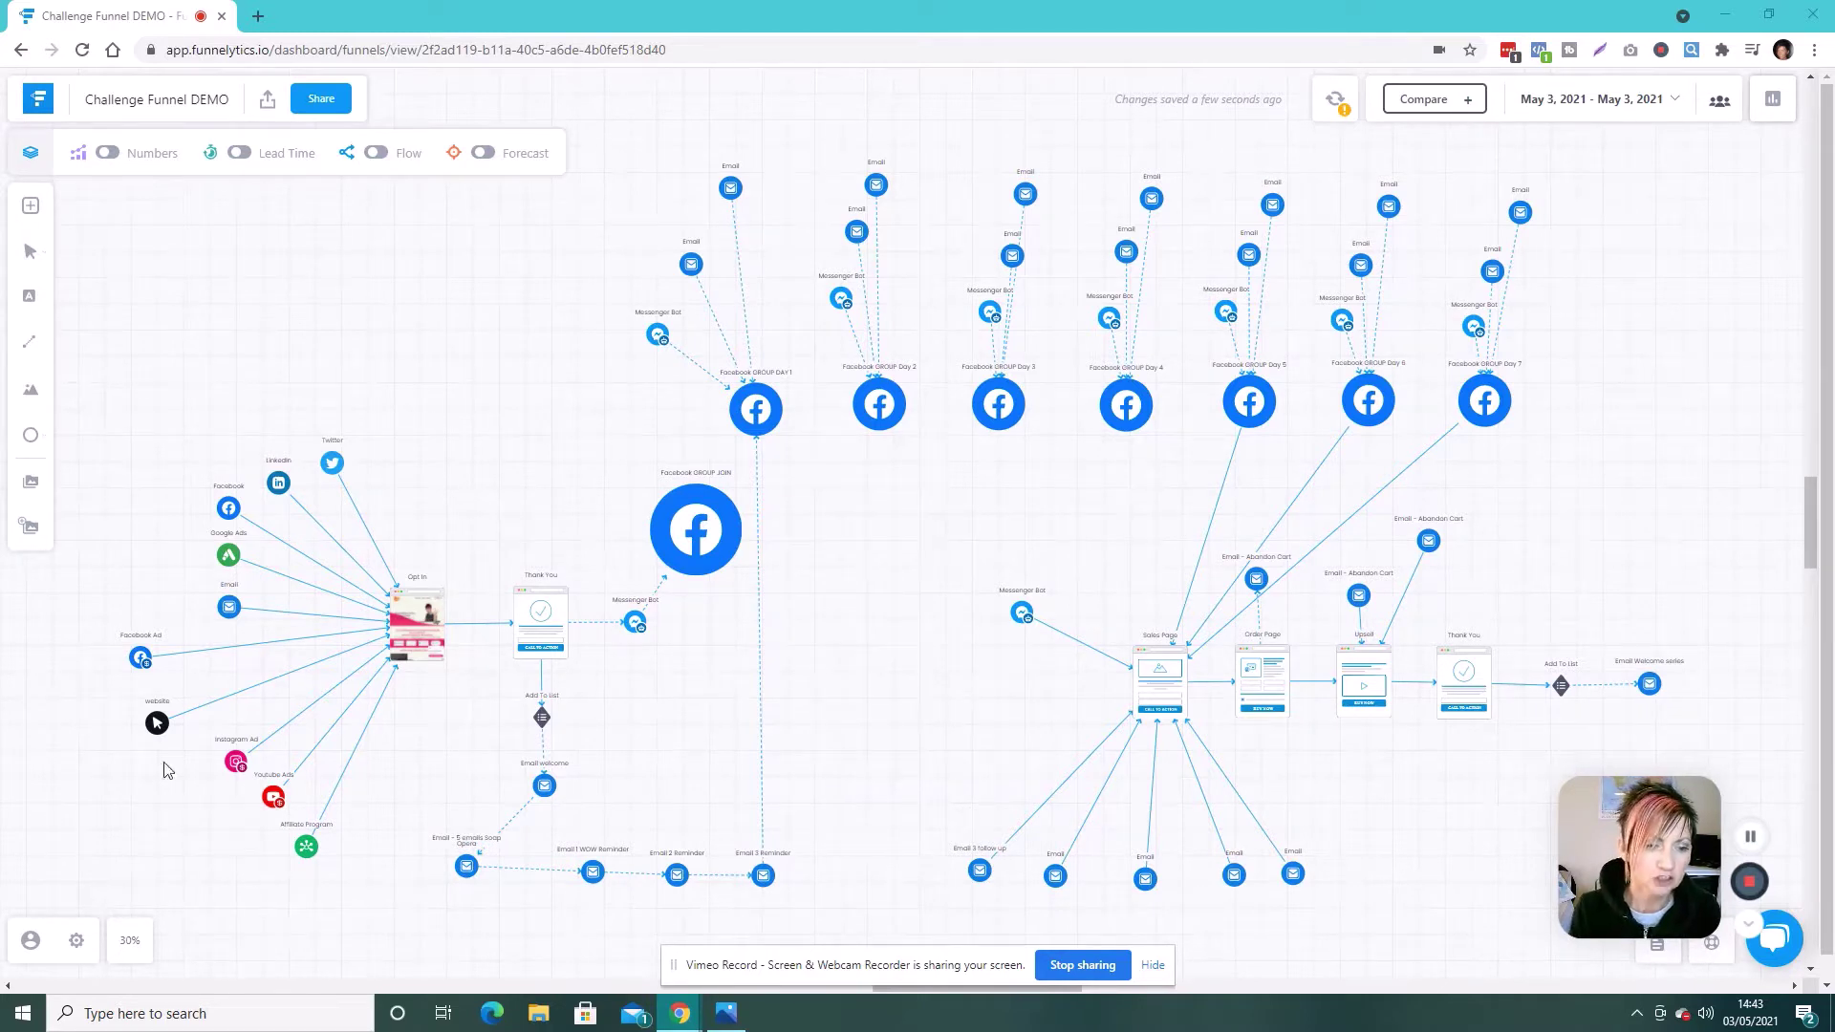
Move the Facebook Ad traffic source farther out from the Opt In page, left of the other traffic sources.
left_click(131, 942)
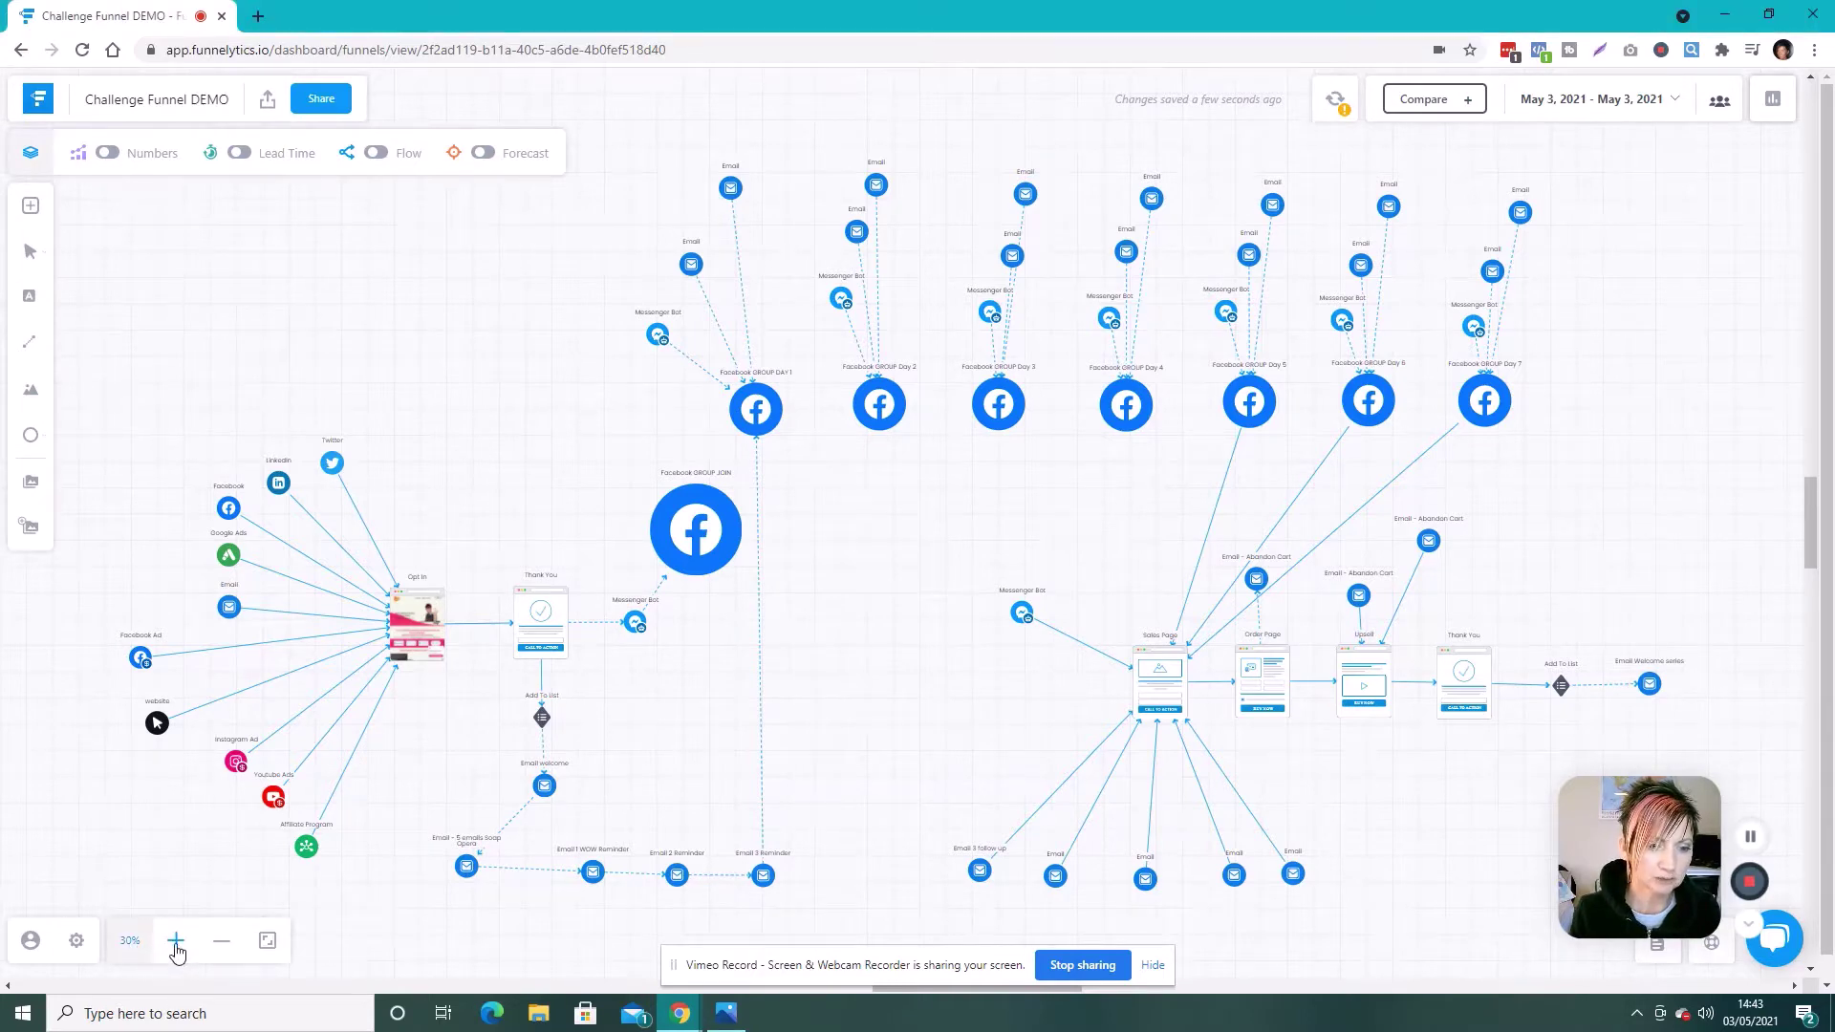
left_click(175, 941)
left_click(176, 941)
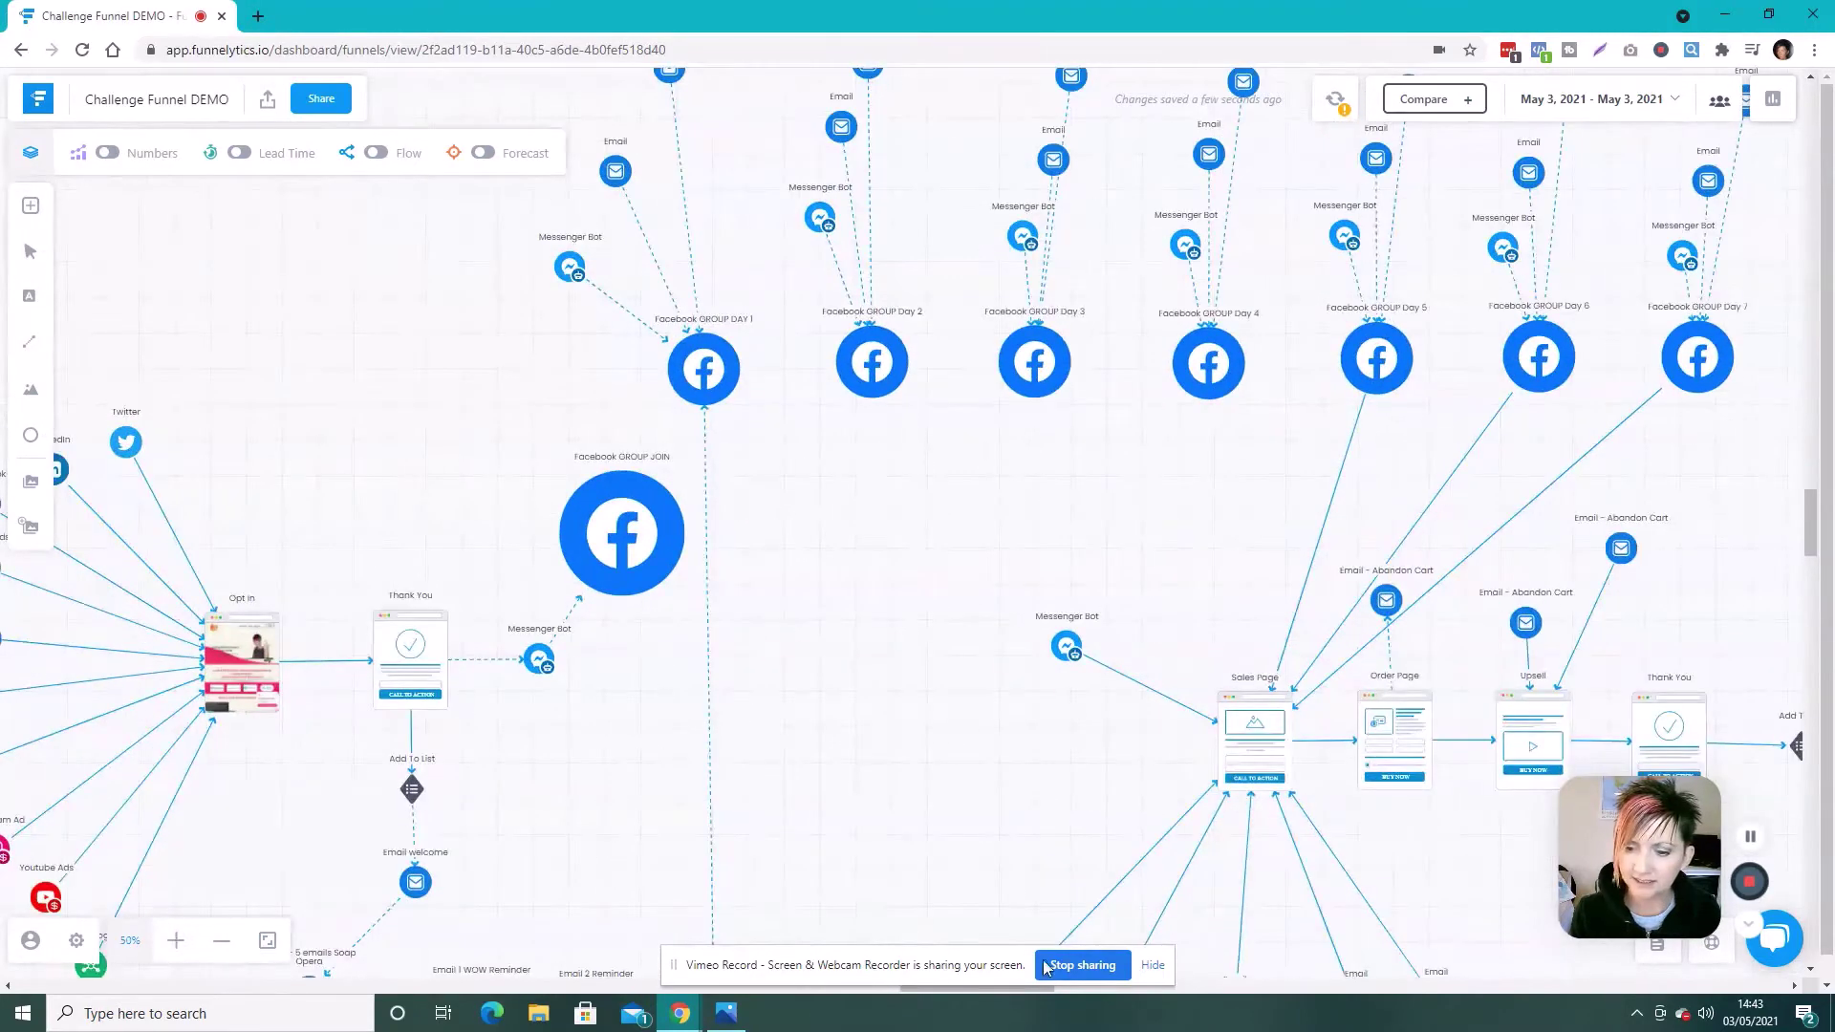
mouse_move(994, 987)
left_mouse_down()
mouse_move(853, 987)
mouse_move(971, 988)
left_mouse_up()
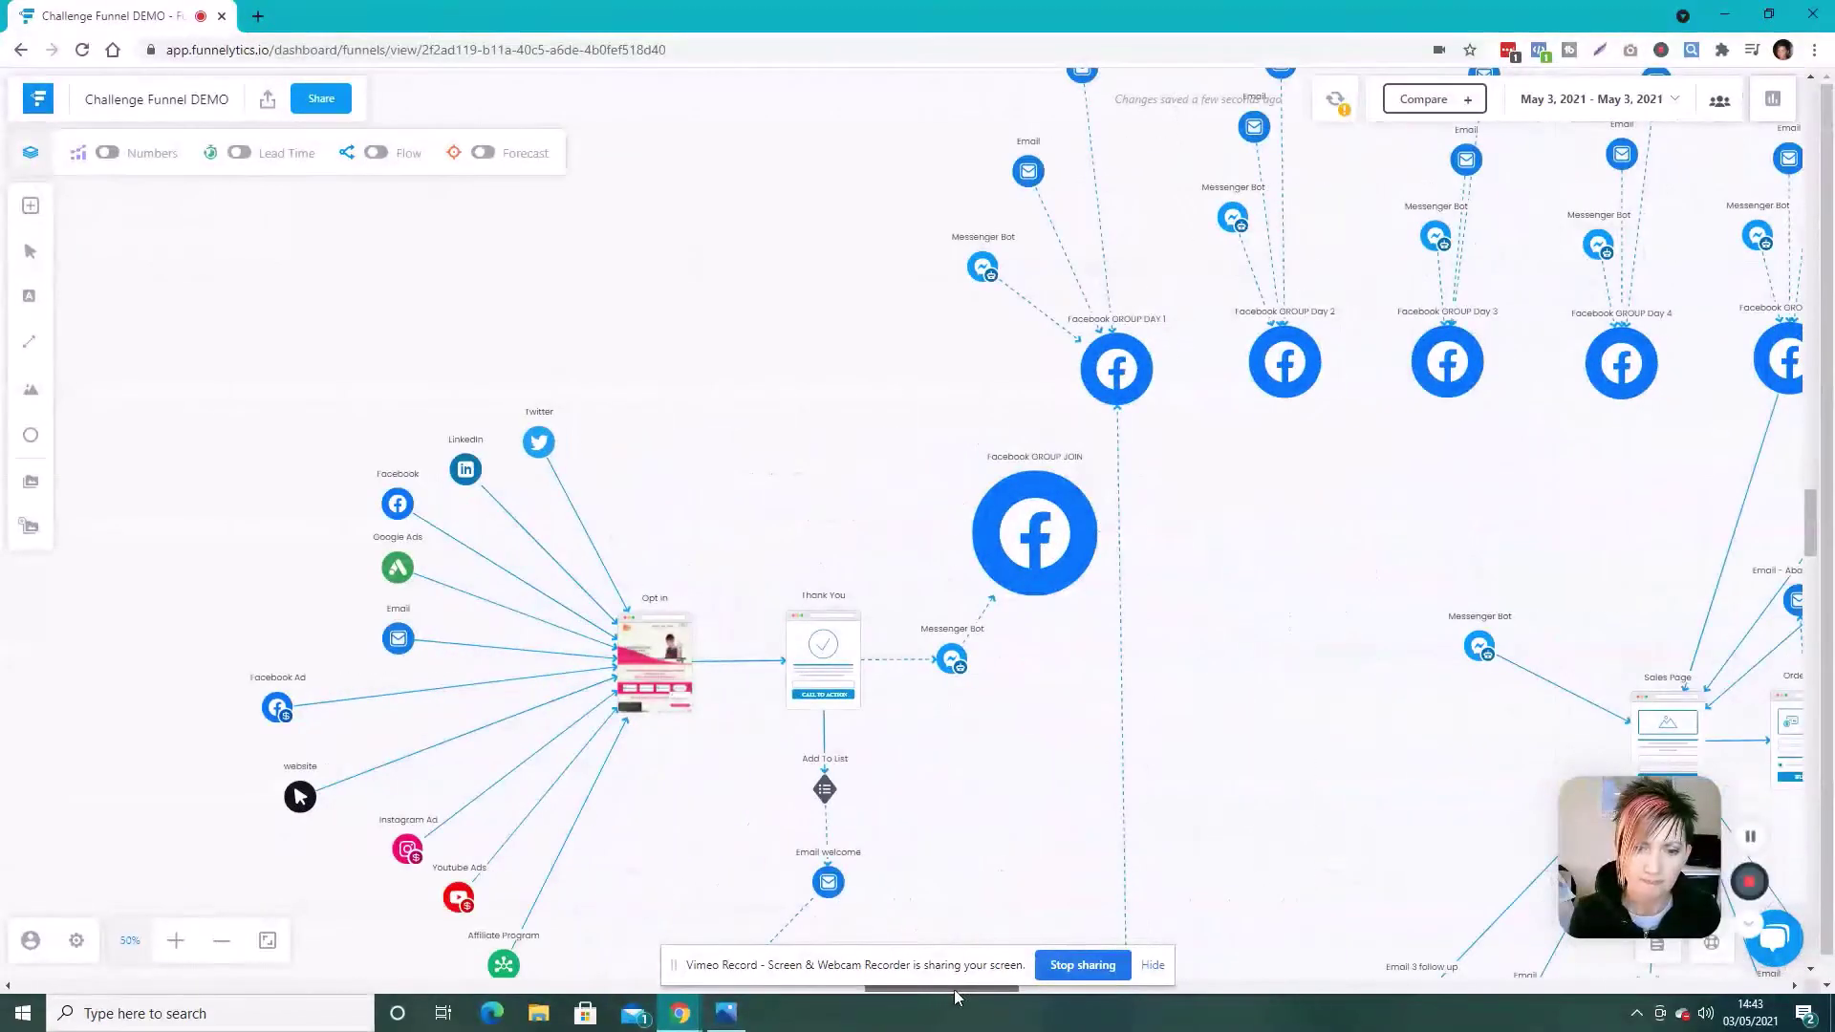
left_click(636, 674)
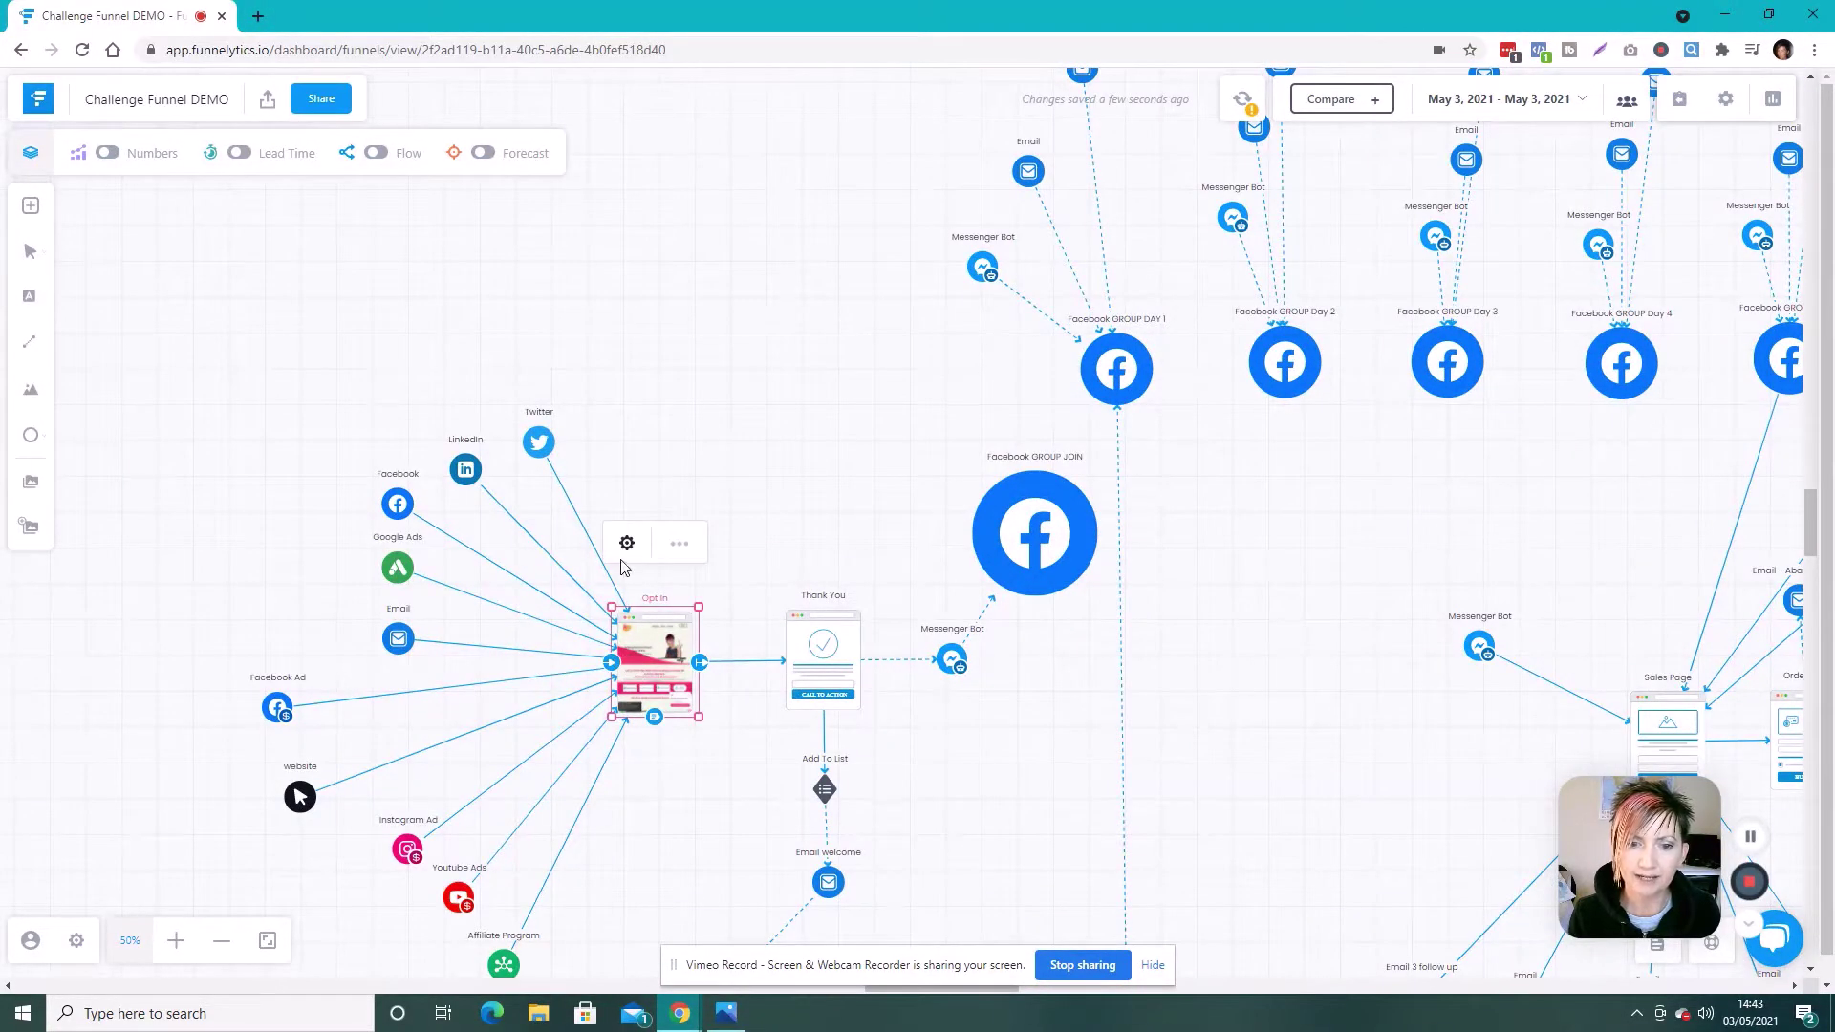
left_click_drag(277, 708, 138, 656)
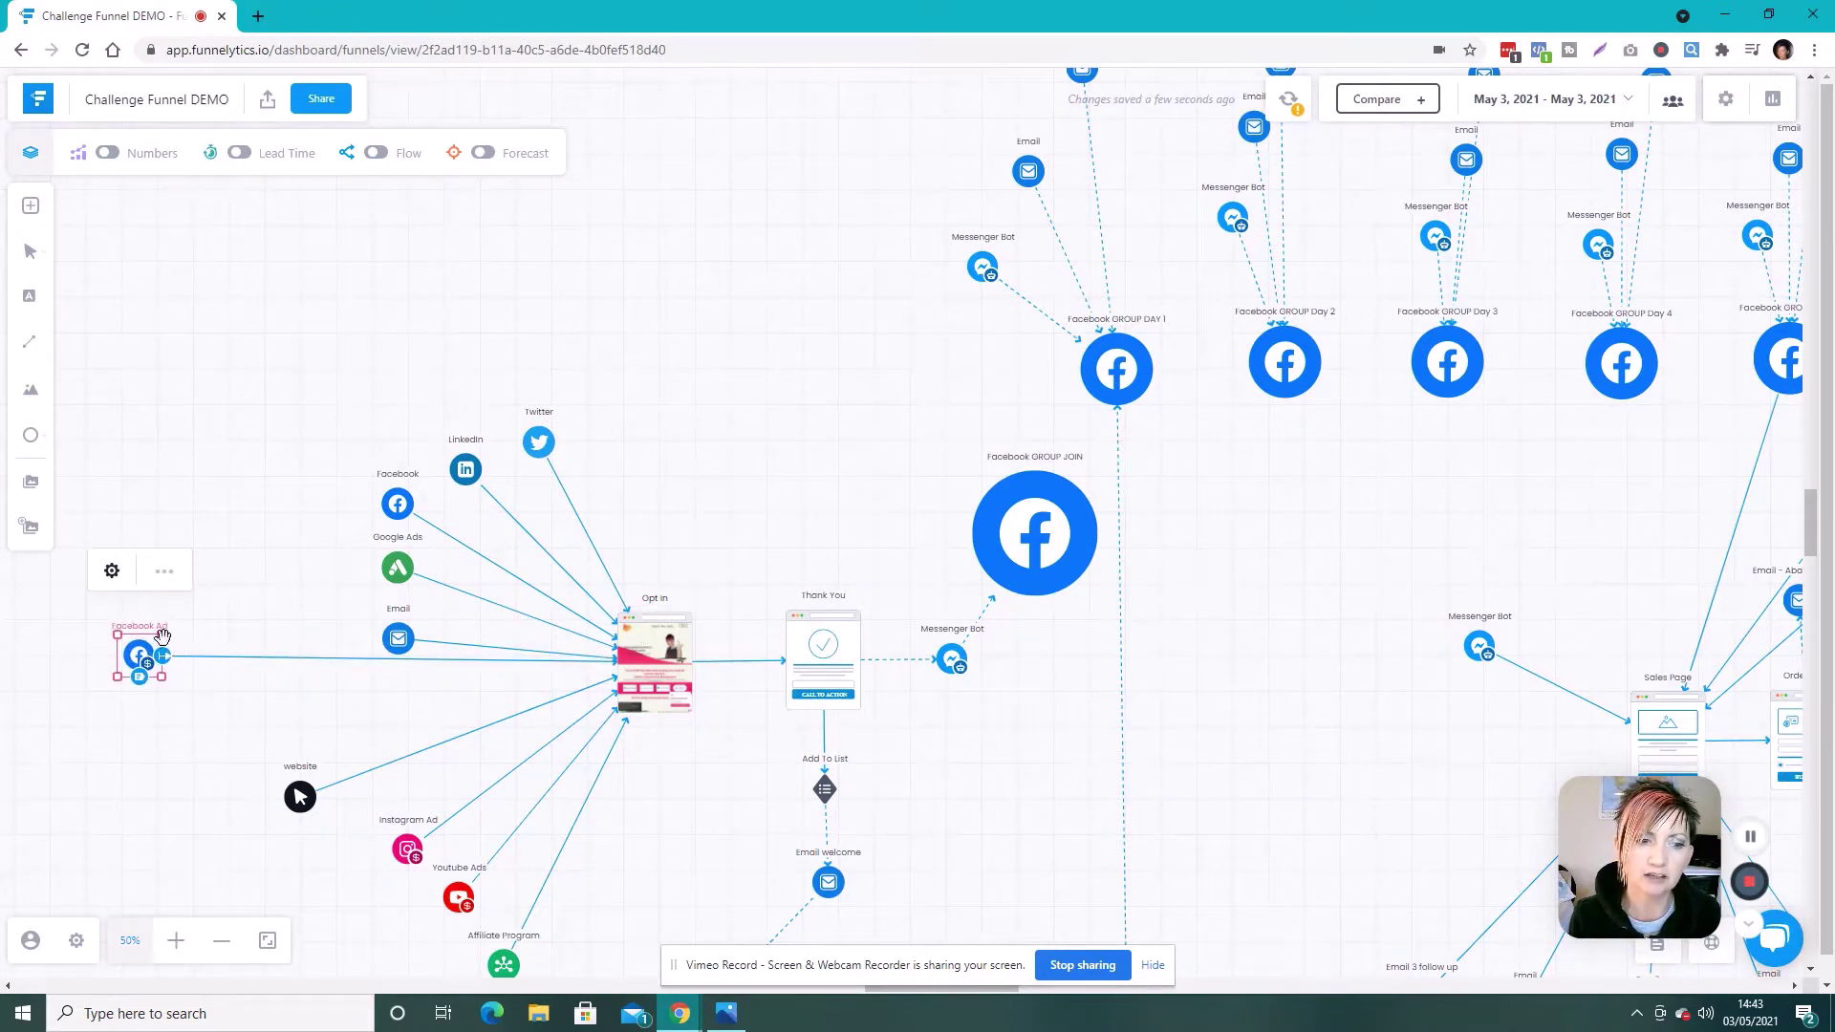
left_click(642, 659)
left_click(627, 543)
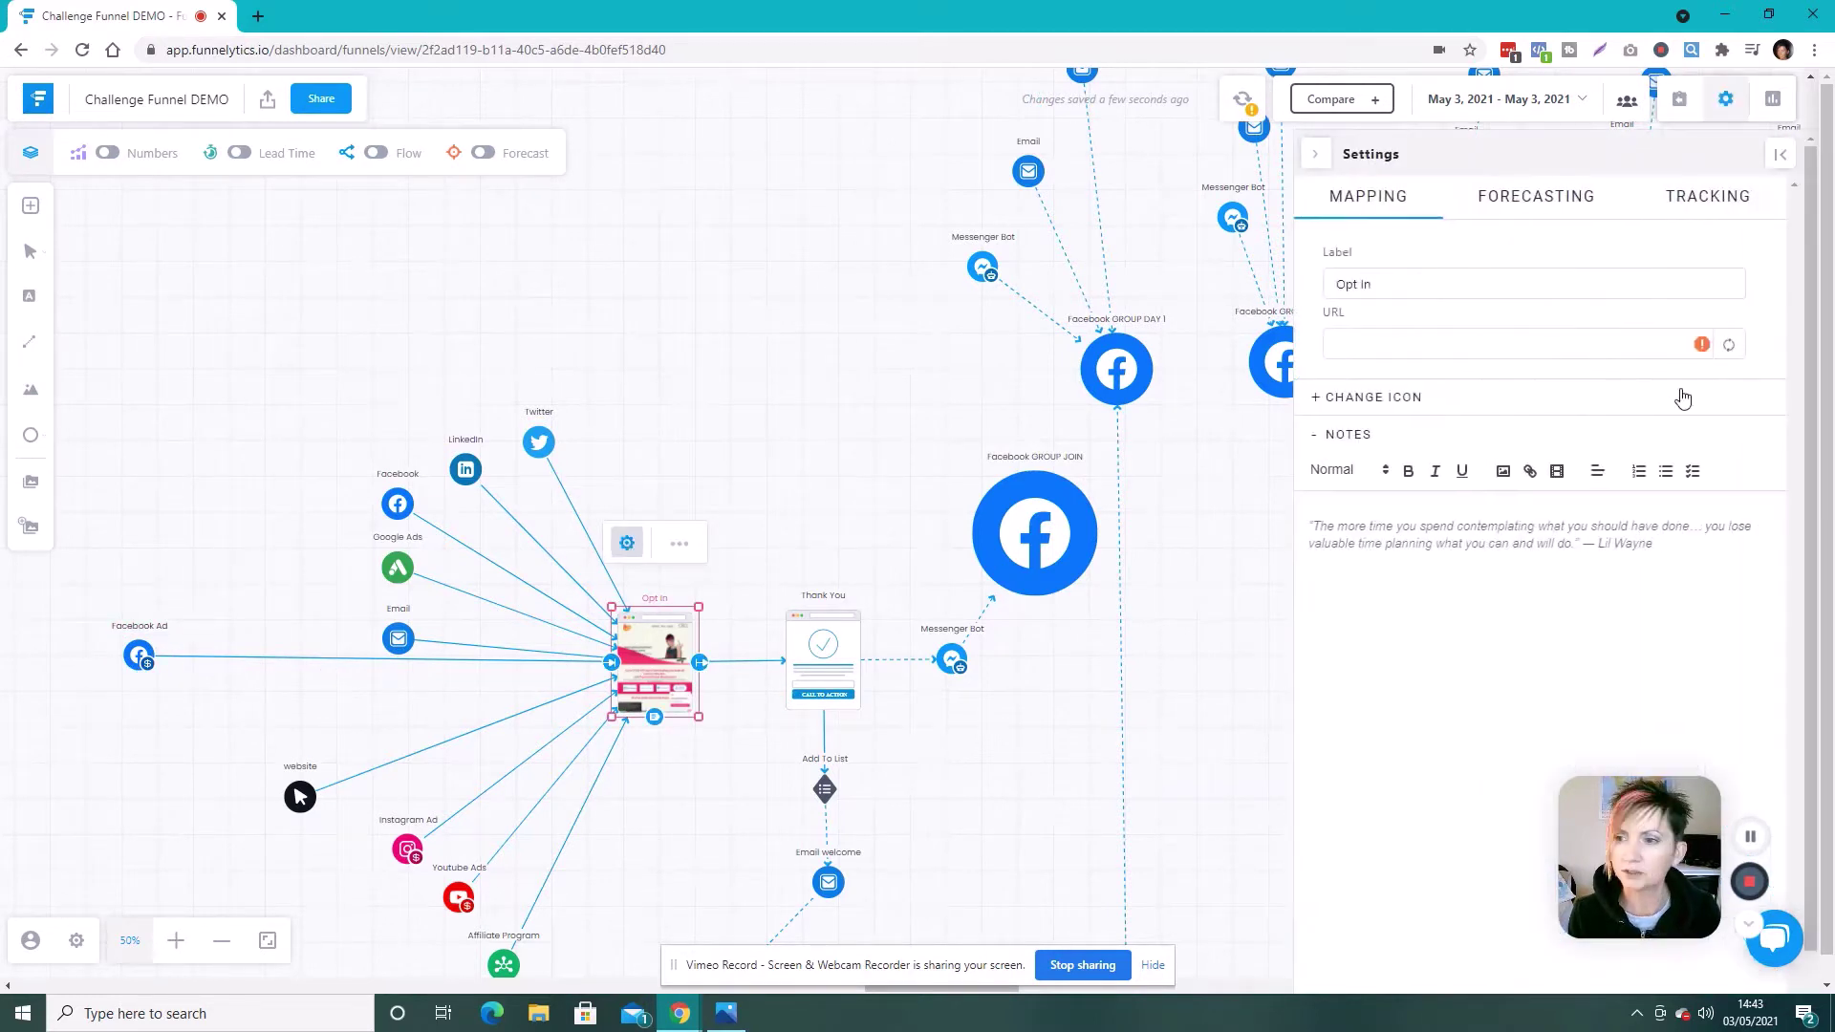
left_click(1483, 348)
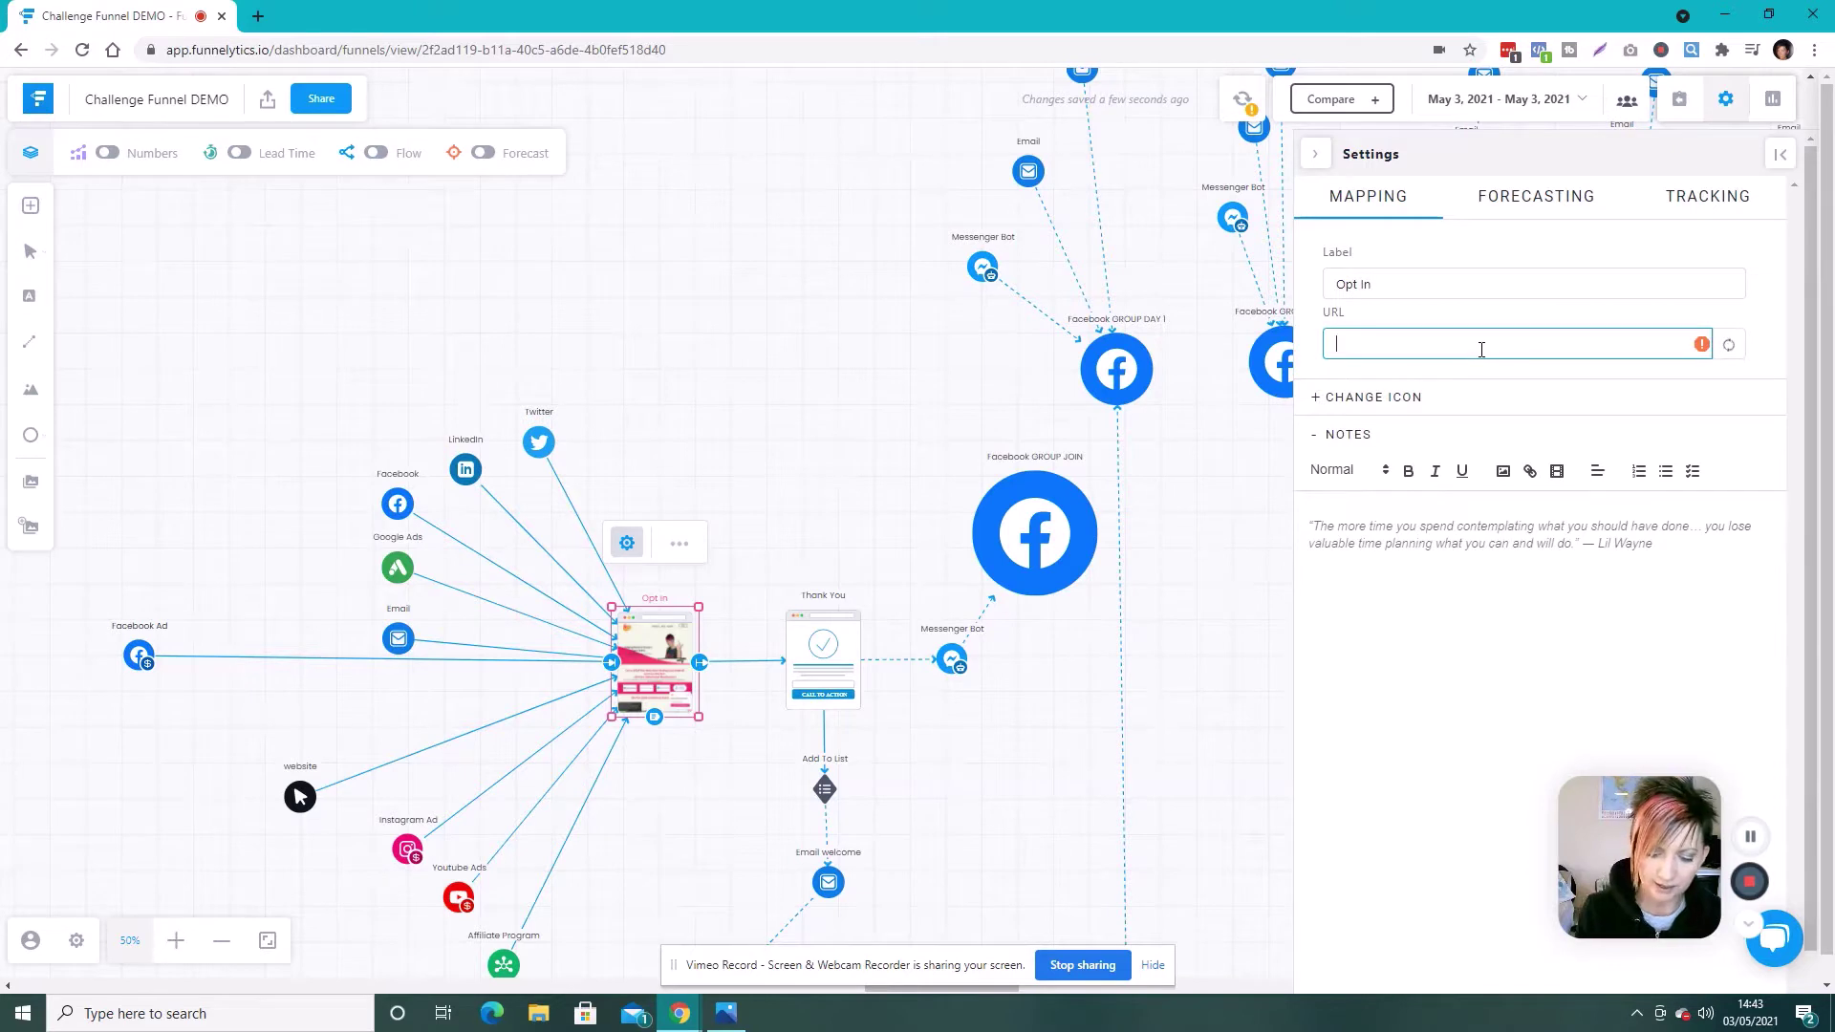
type("https://5stepfunnels.com")
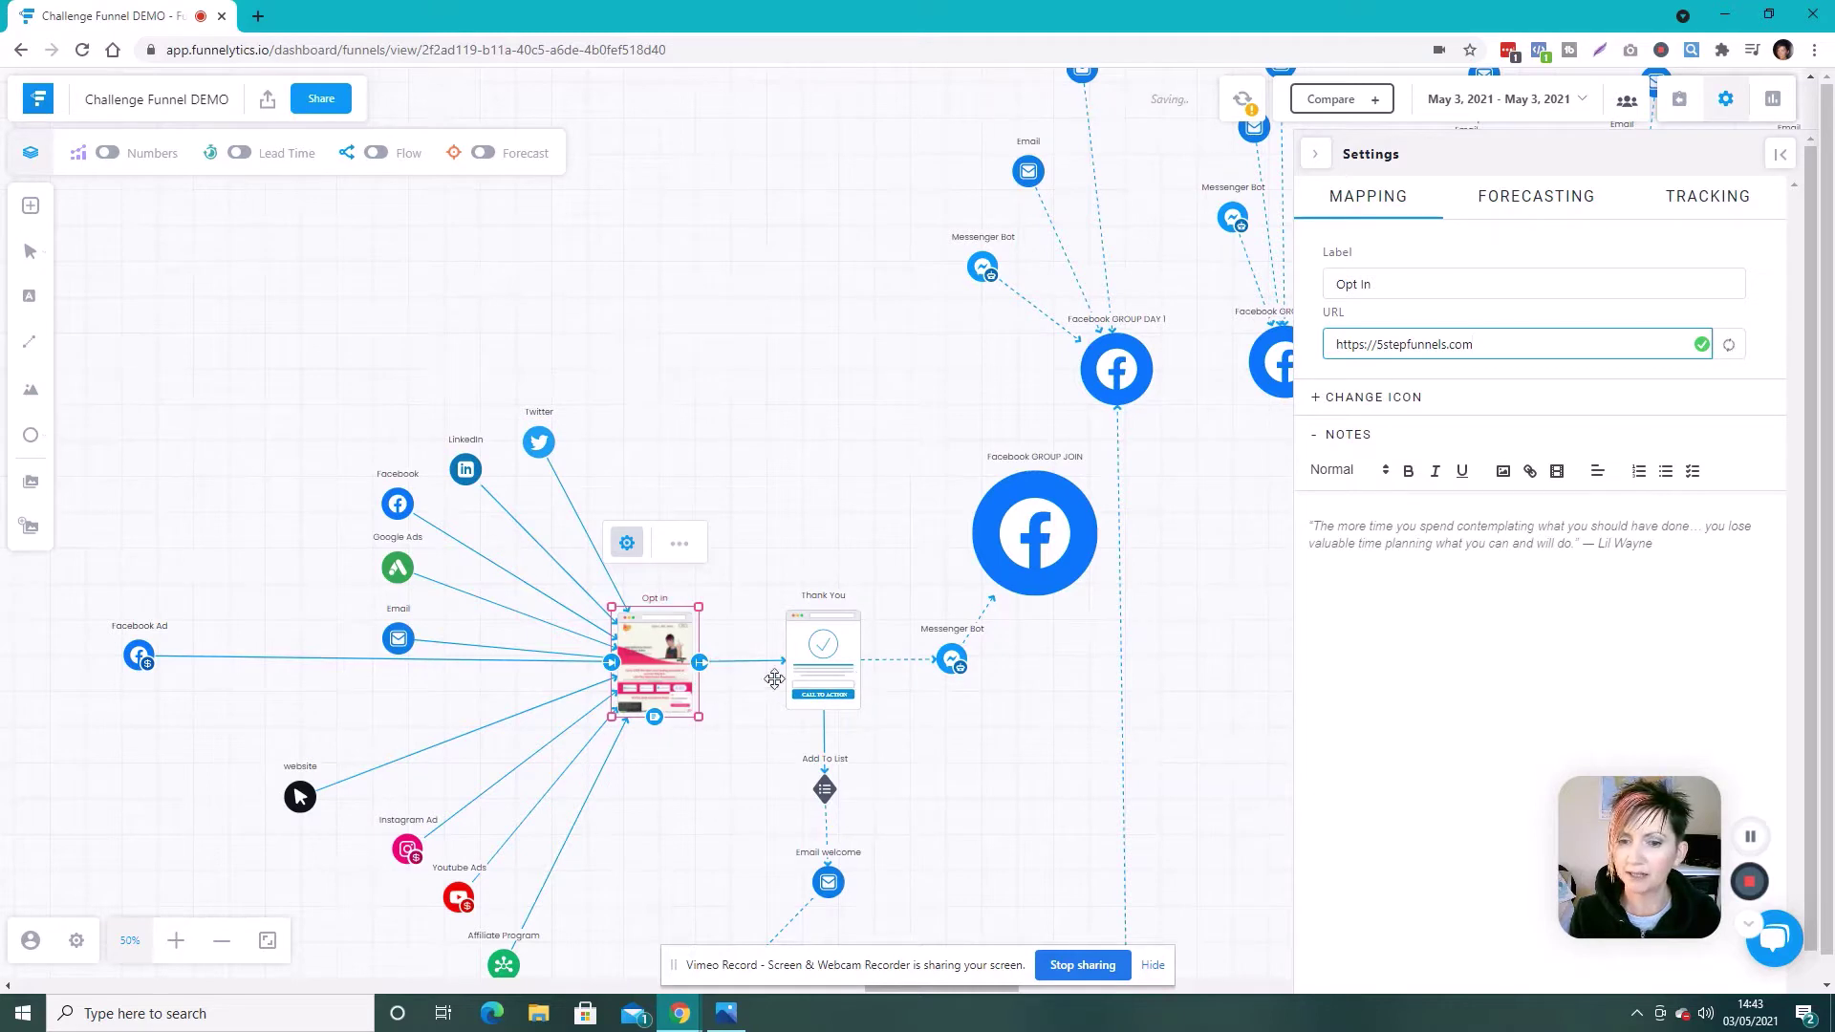
left_click(141, 677)
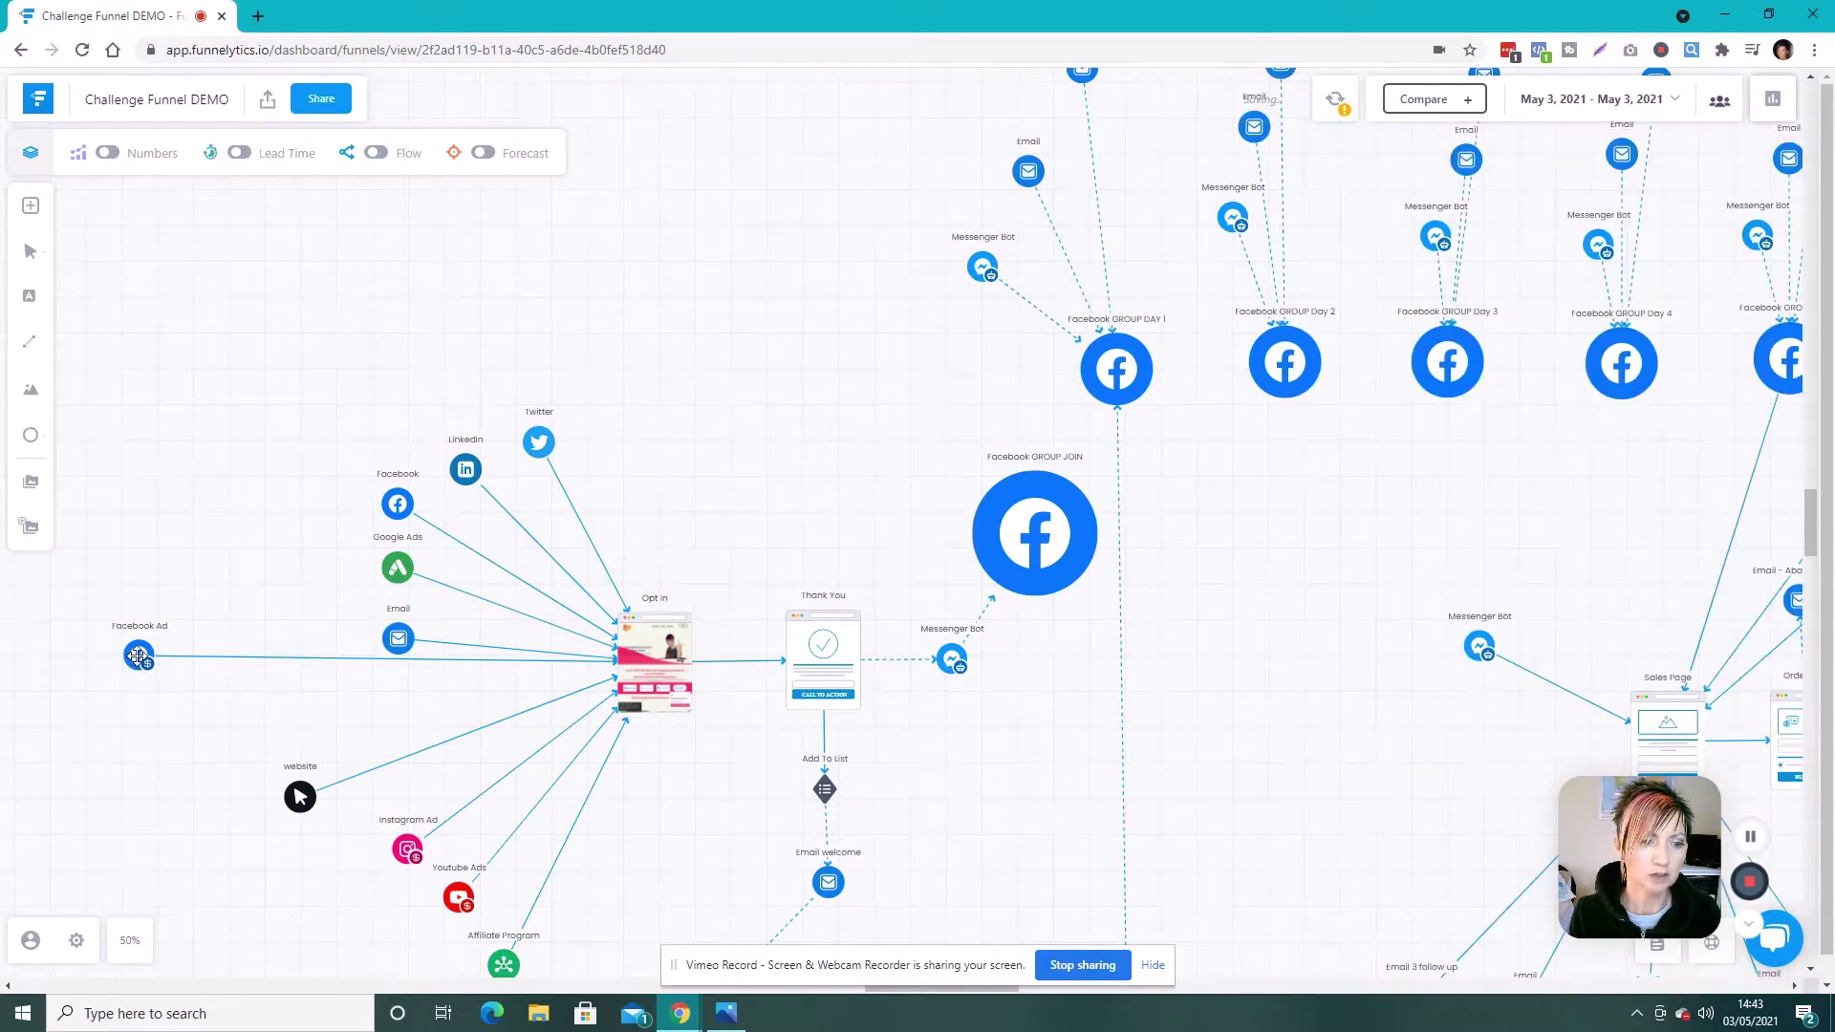
Duplicate the Facebook Ad traffic source and place the copy directly below the original.
left_click(137, 656)
left_click(111, 574)
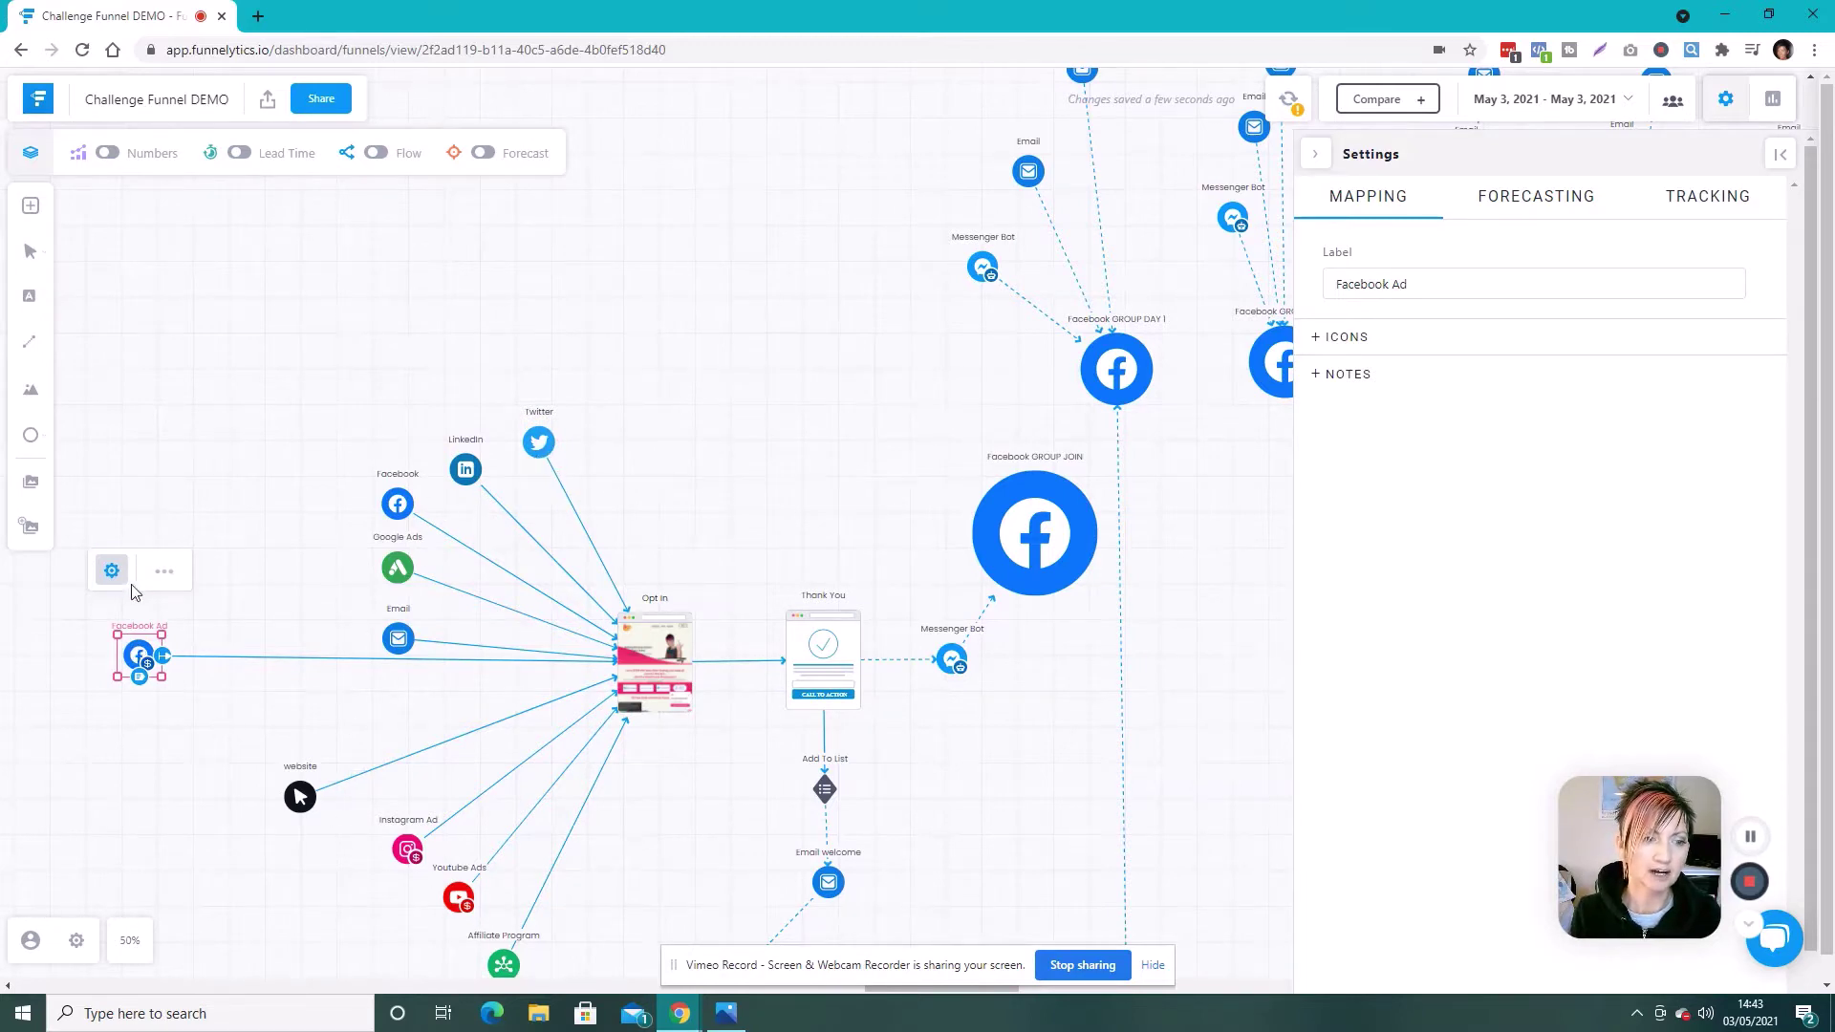
left_click(164, 570)
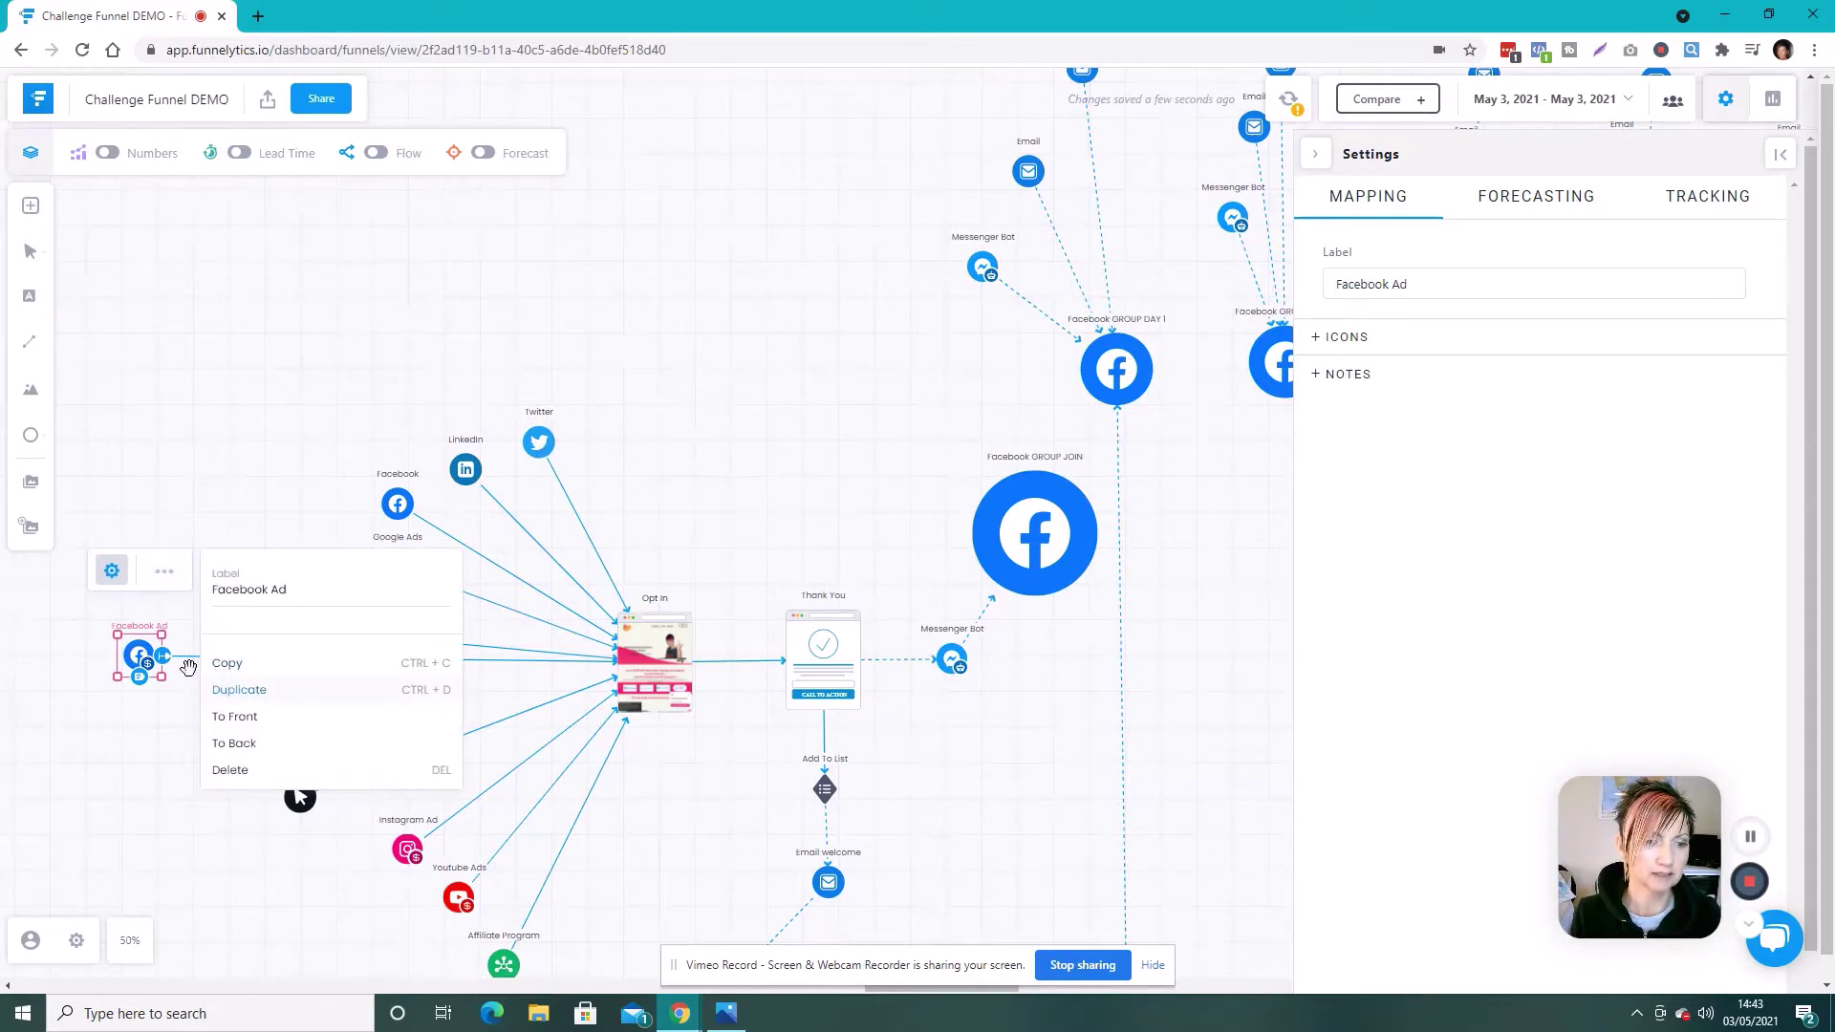
left_click(229, 690)
left_click_drag(143, 707, 146, 779)
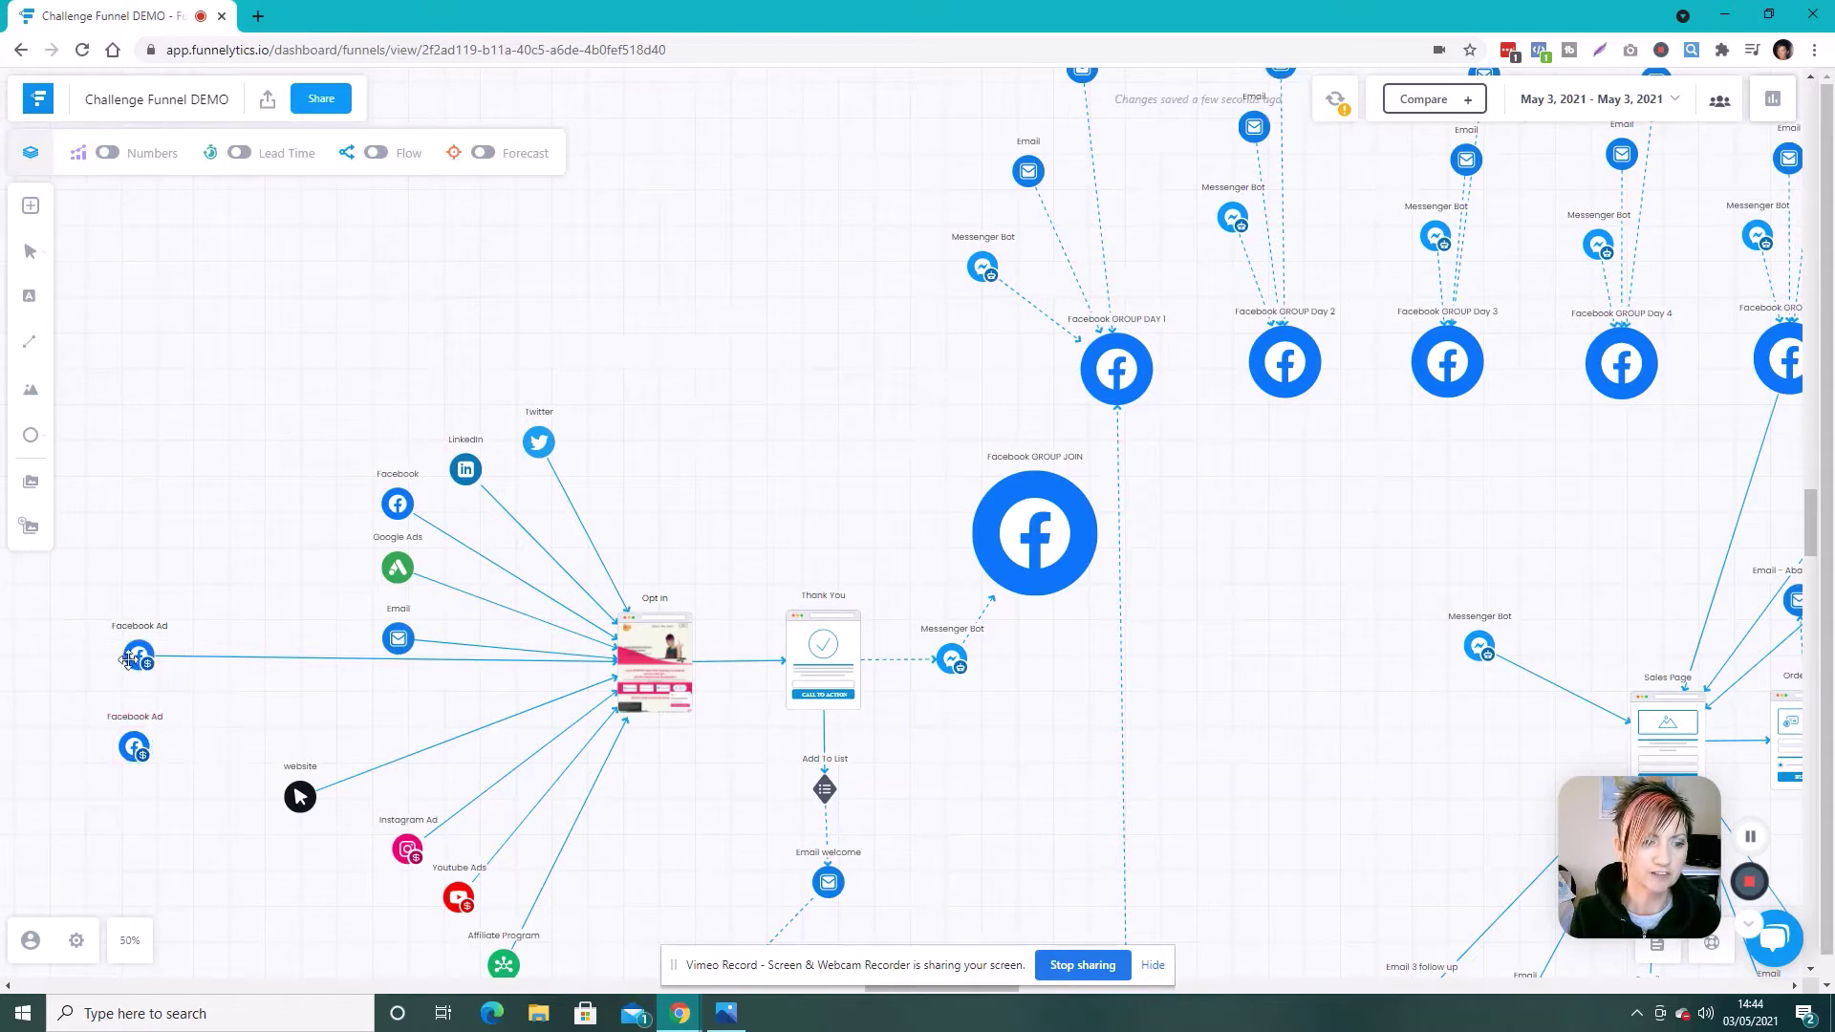
In the original Facebook Ad's tracking settings, set the UTM source to facebook and the UTM medium to cpc.
left_click(139, 657)
left_click(110, 571)
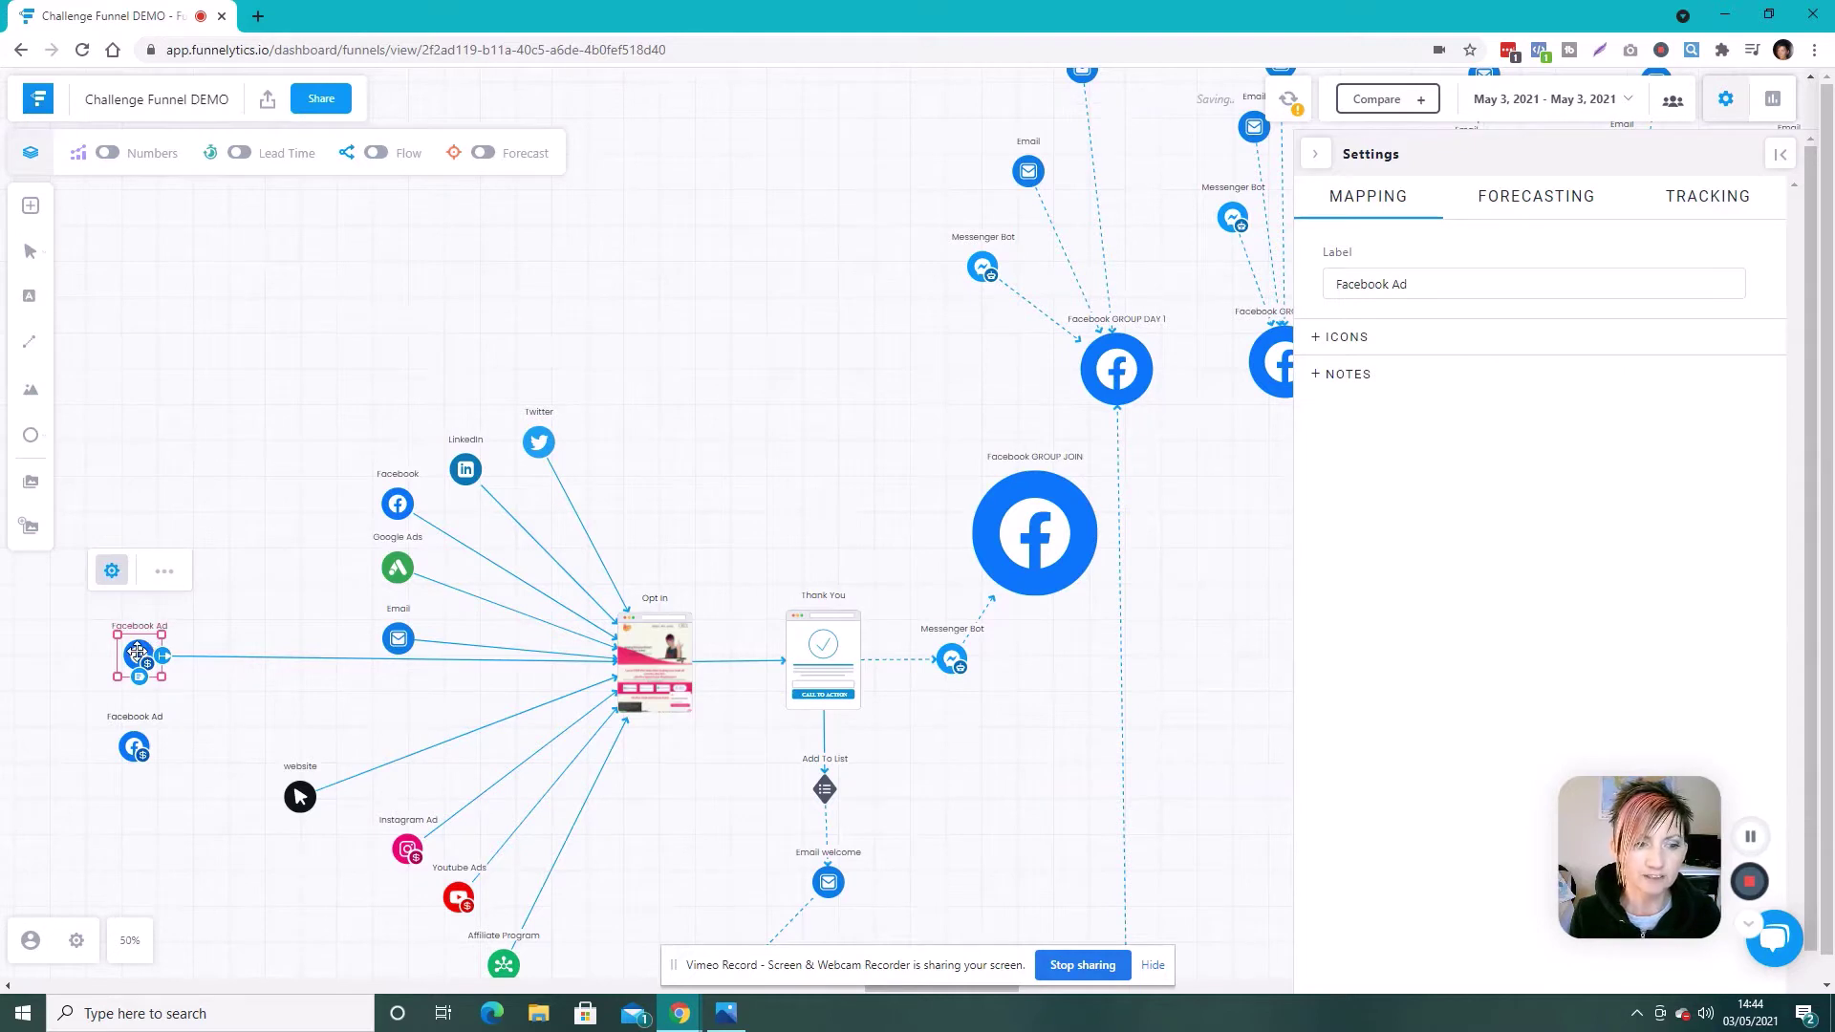
left_click(1420, 289)
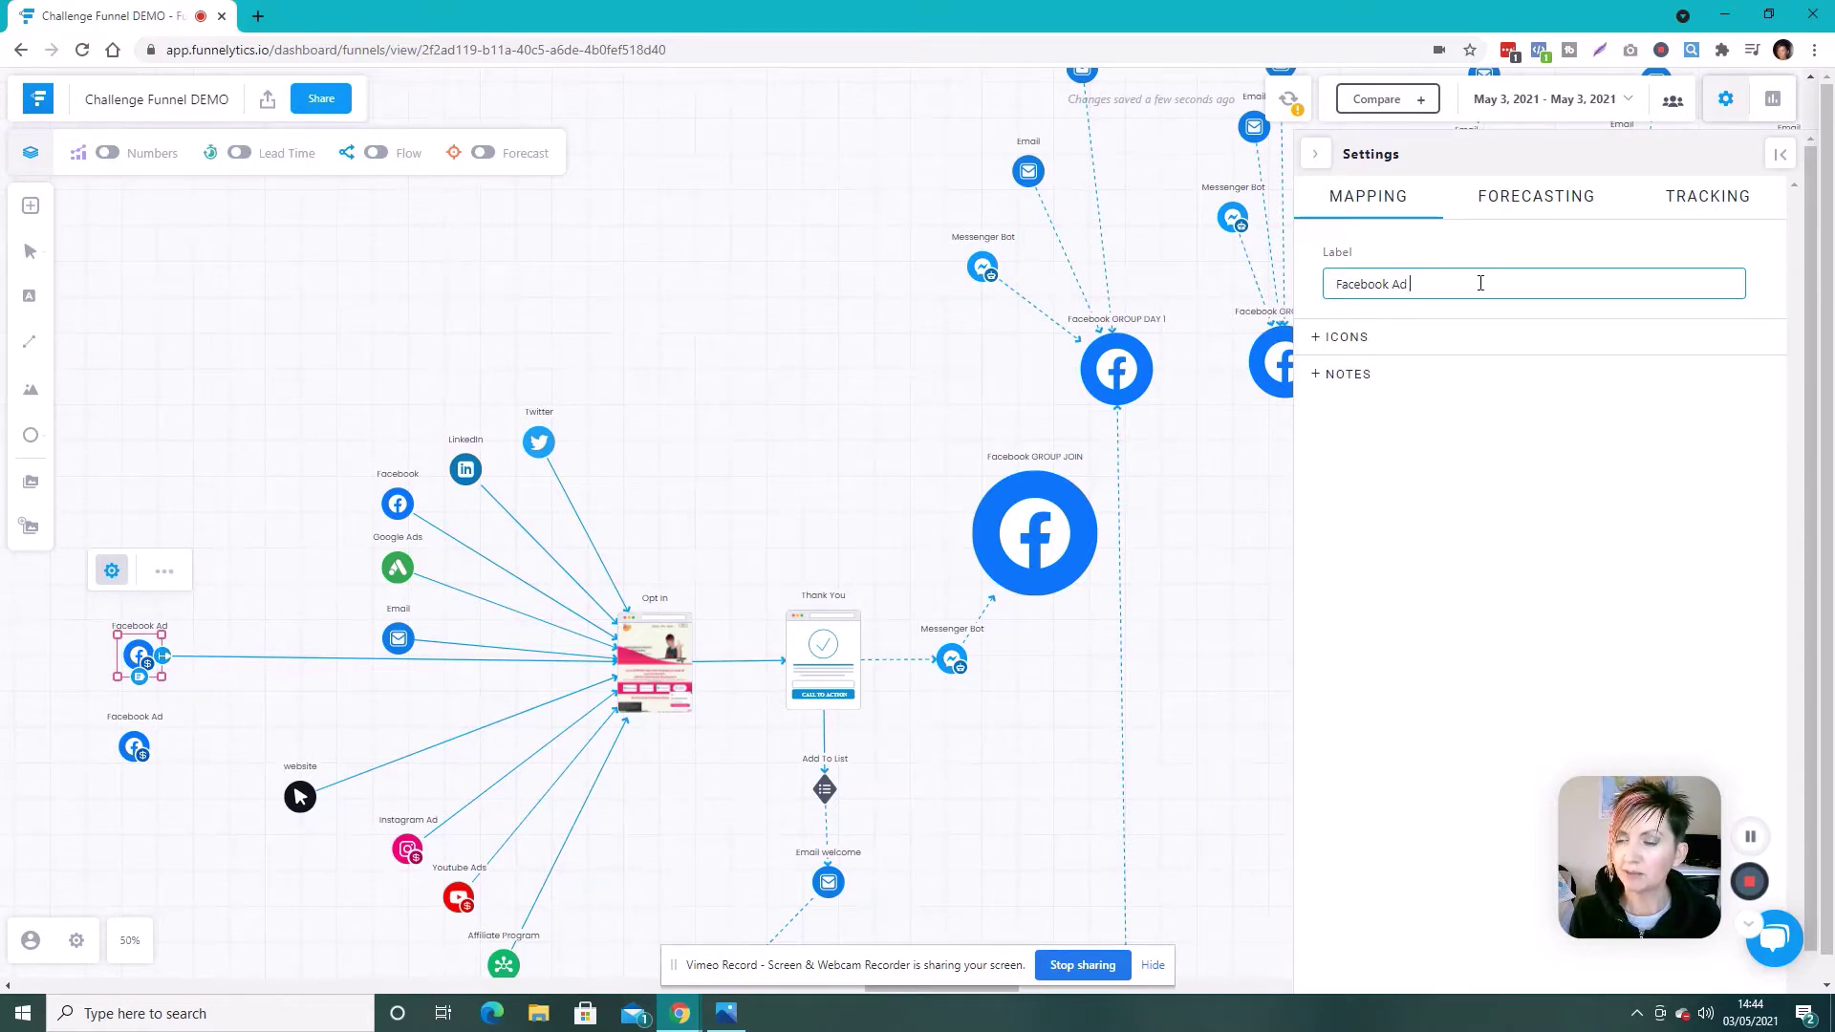
left_click(1702, 203)
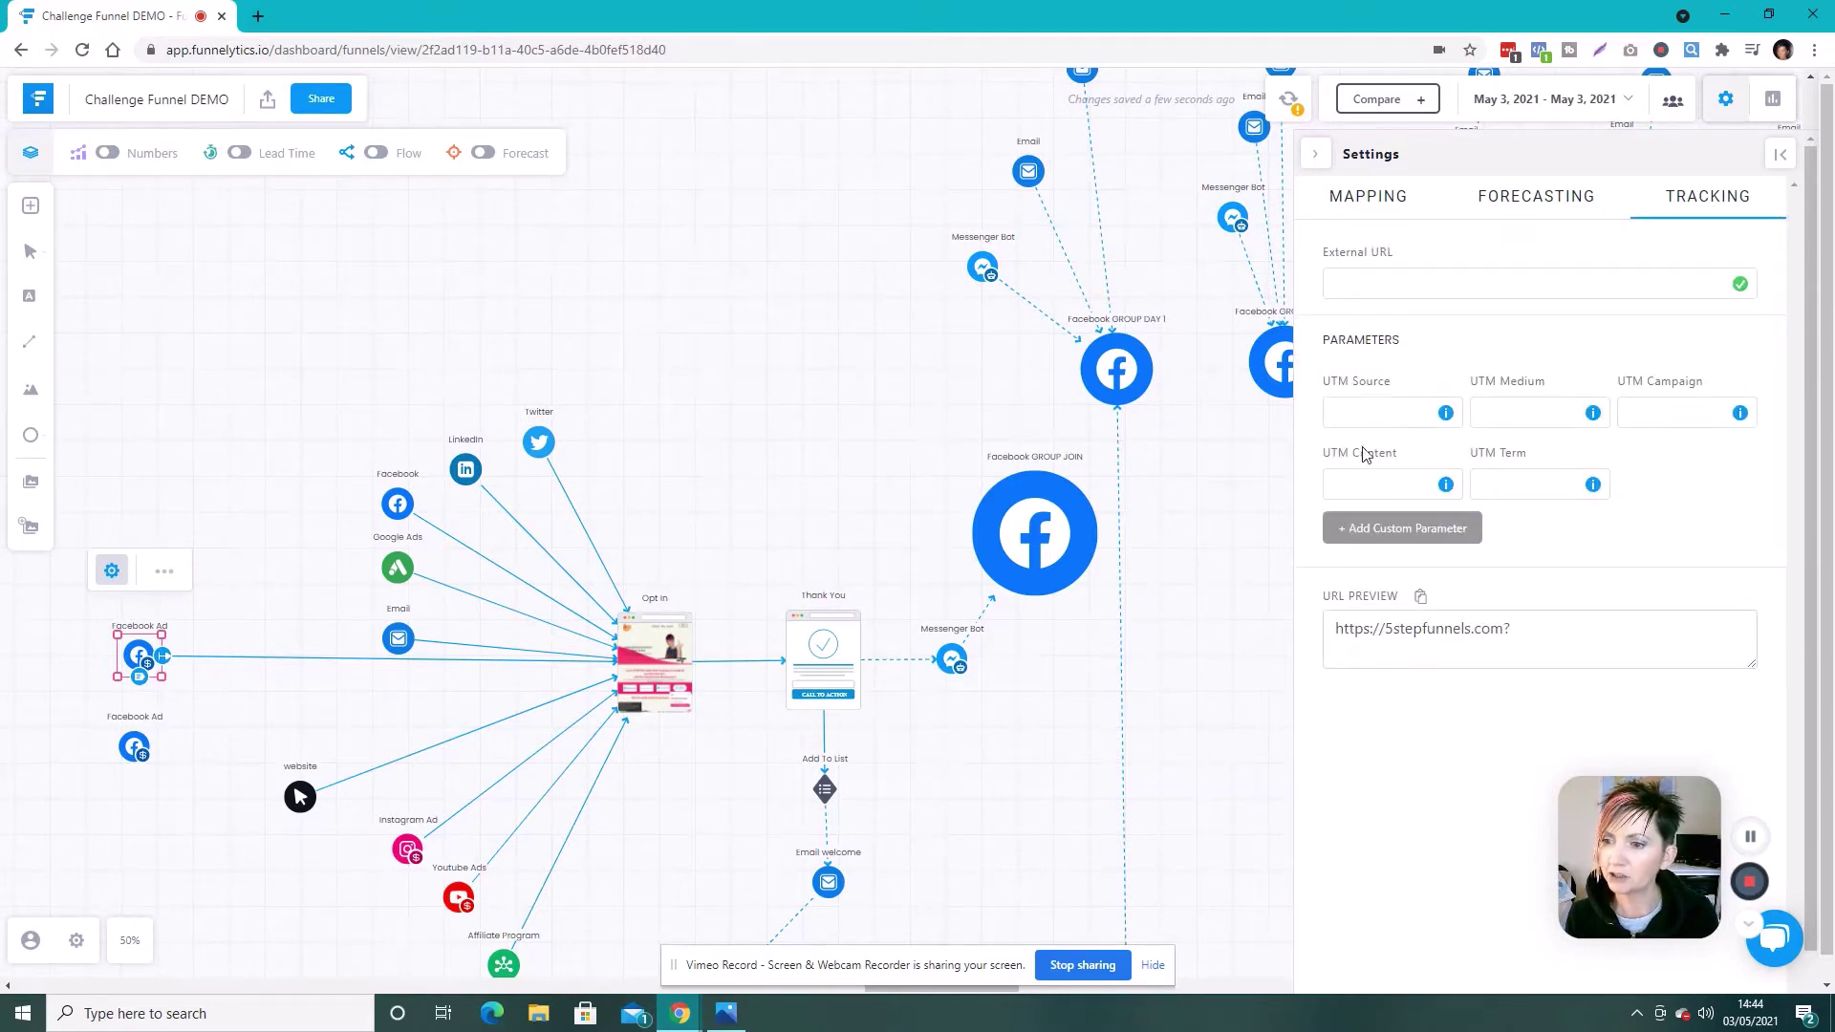
left_click(1365, 409)
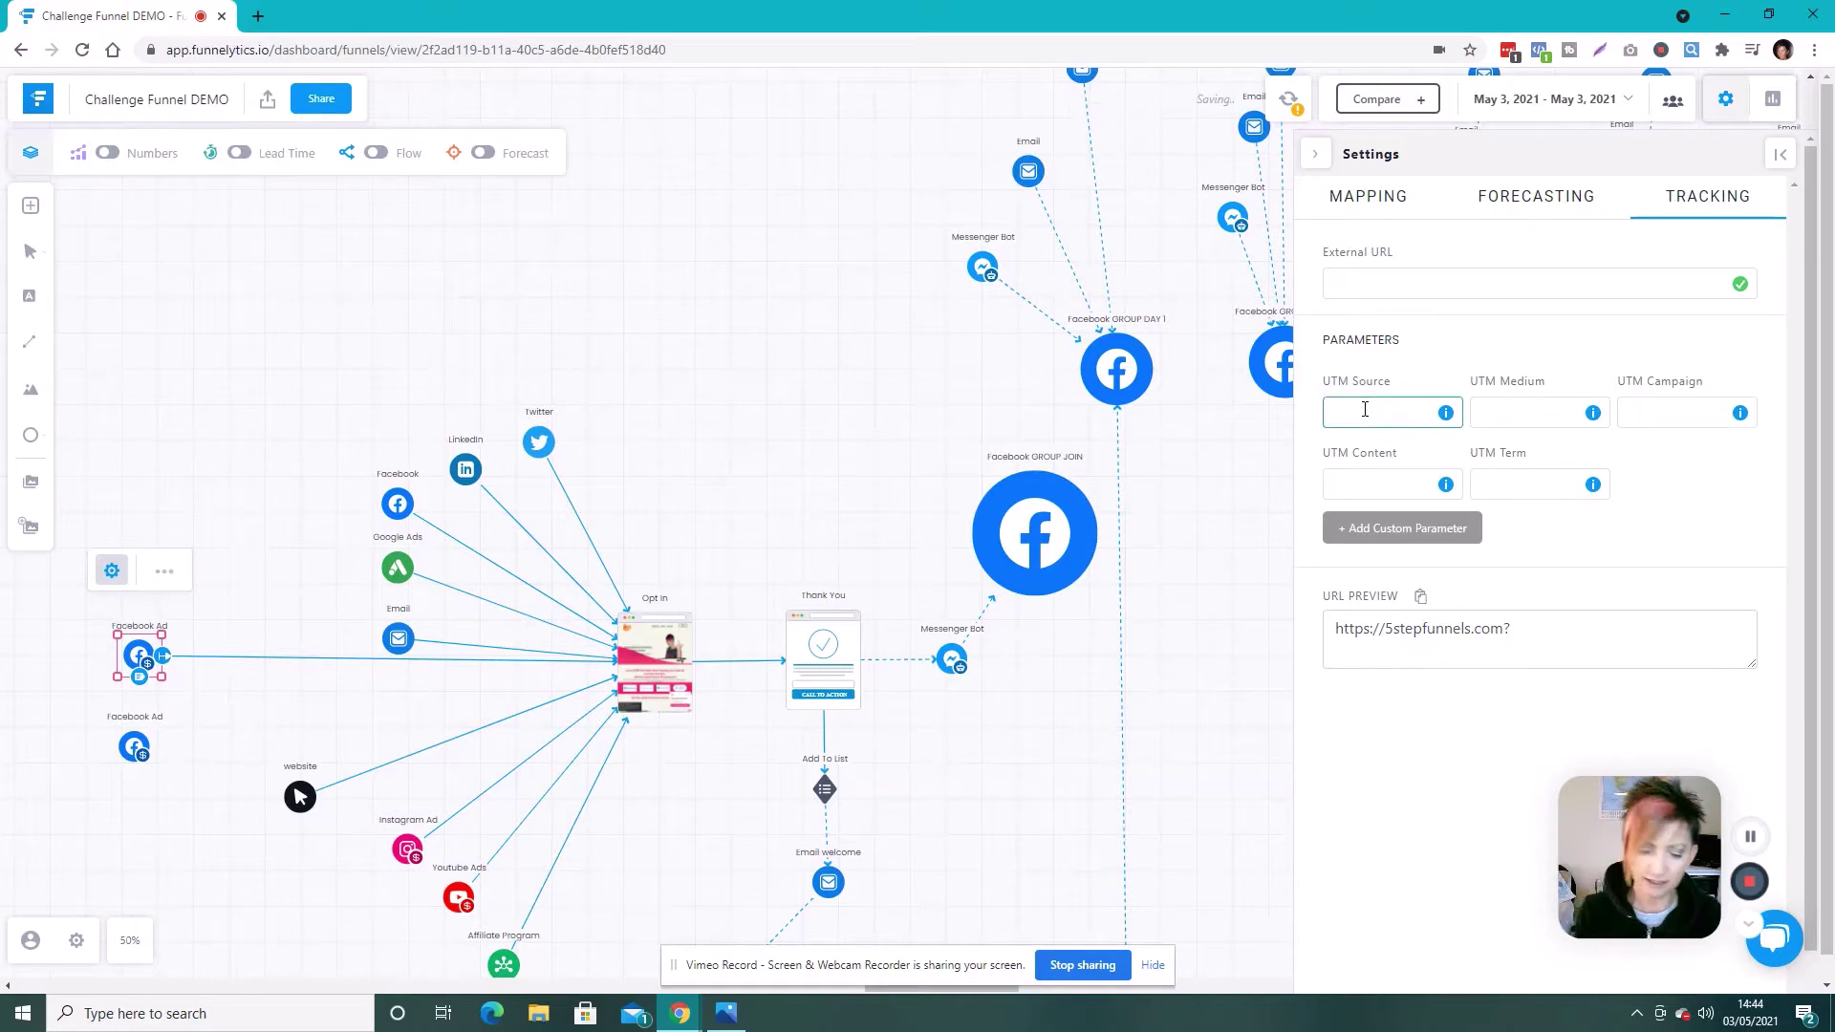
type("facebook")
key("Tab")
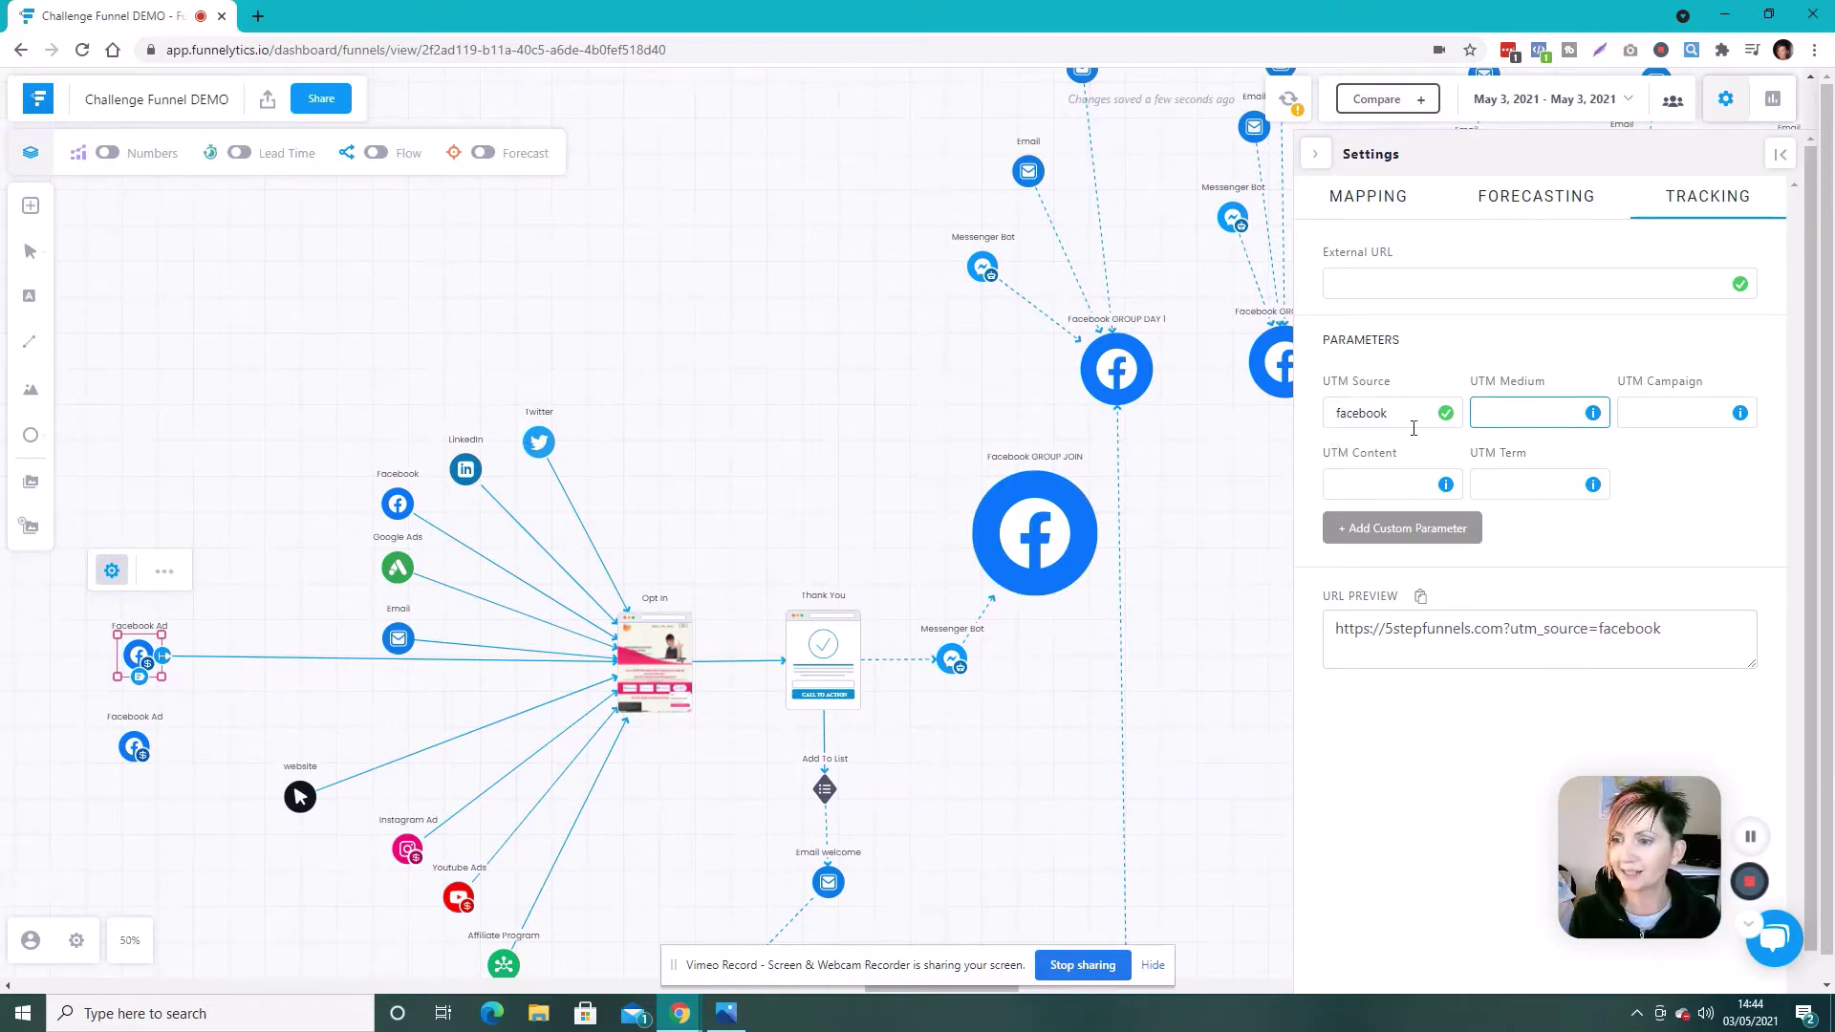
type("c")
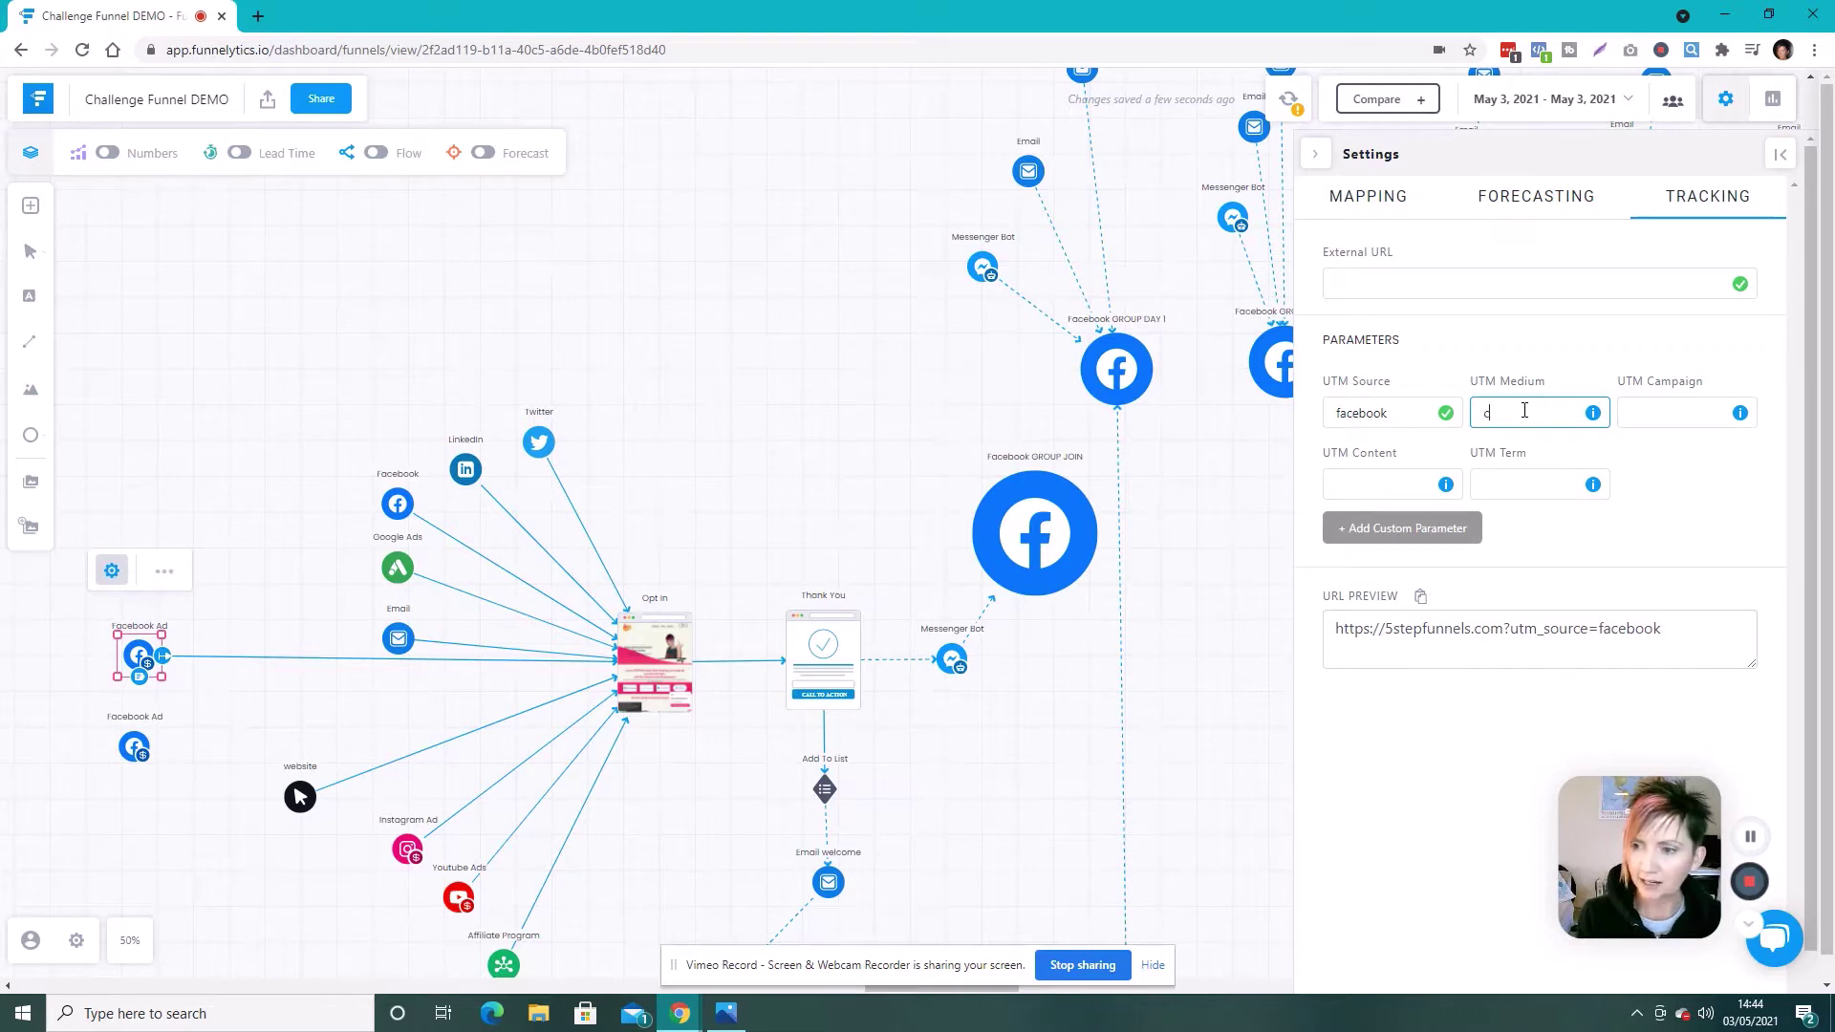
type("pc")
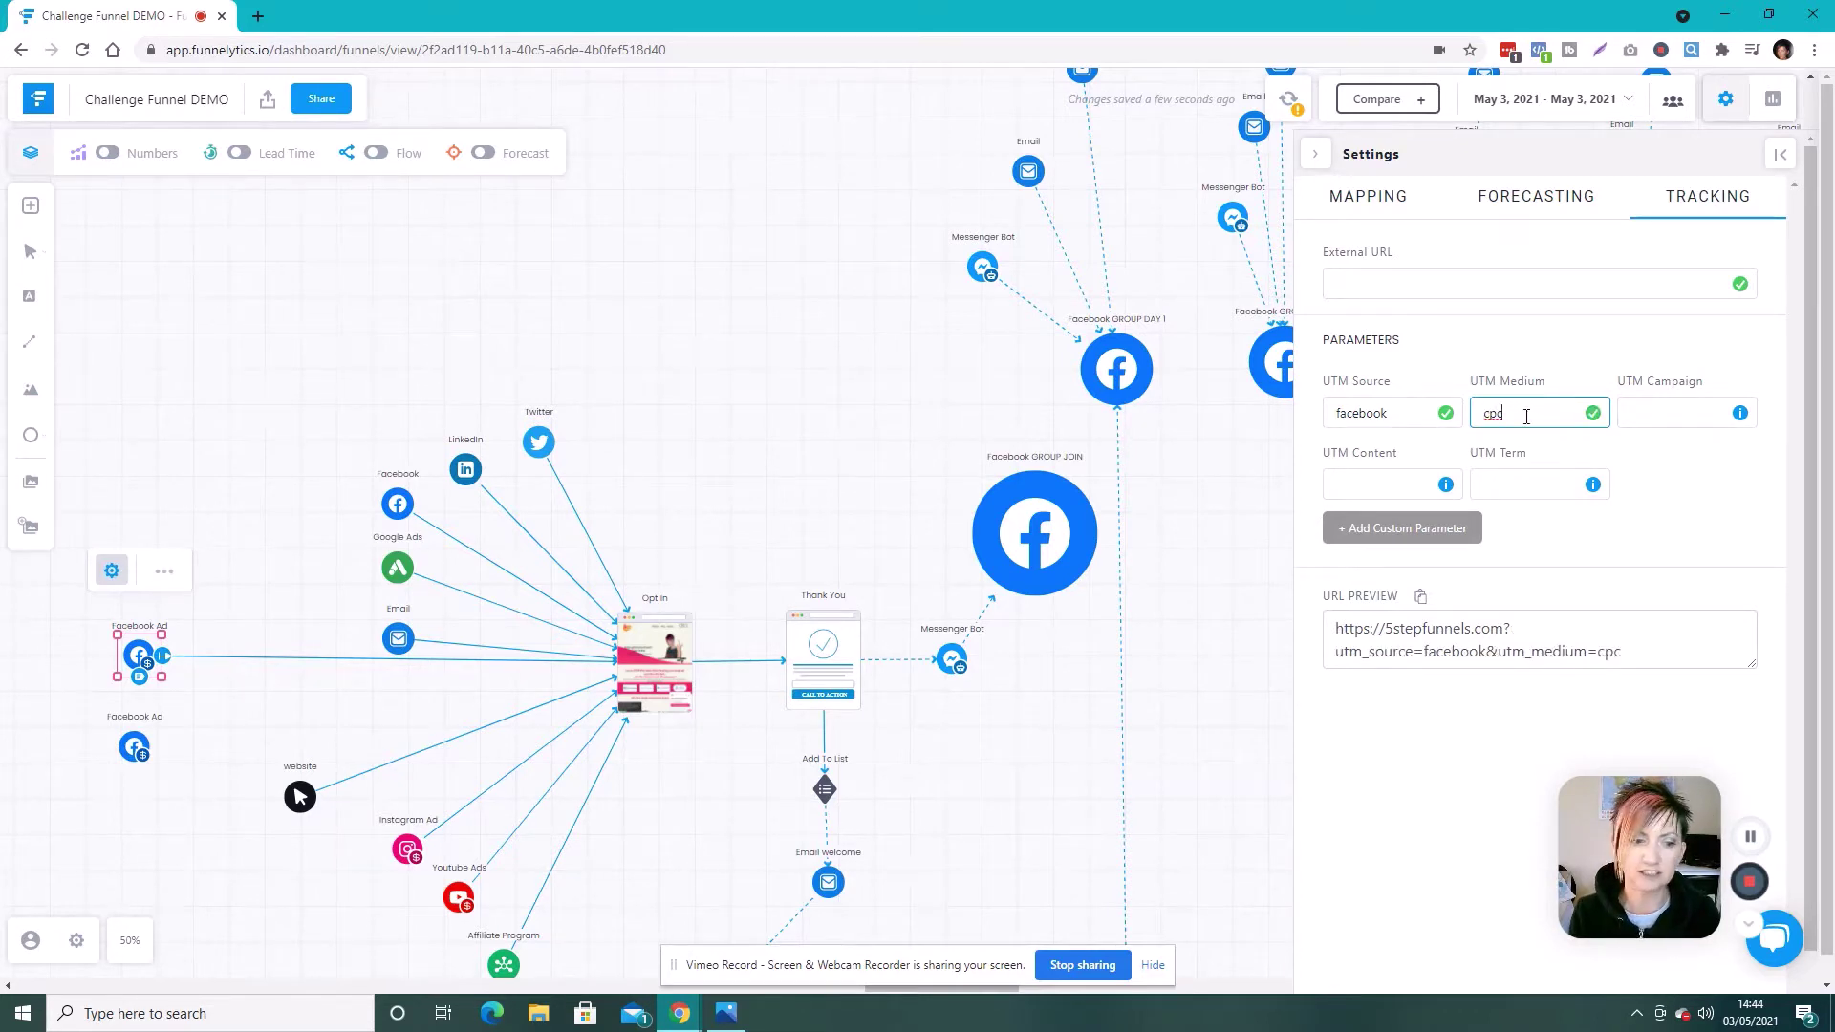
Fill in the Facebook Ad's remaining UTM parameters: campaign testcampaign1, content challengeapril and term ad1.
left_click(1669, 416)
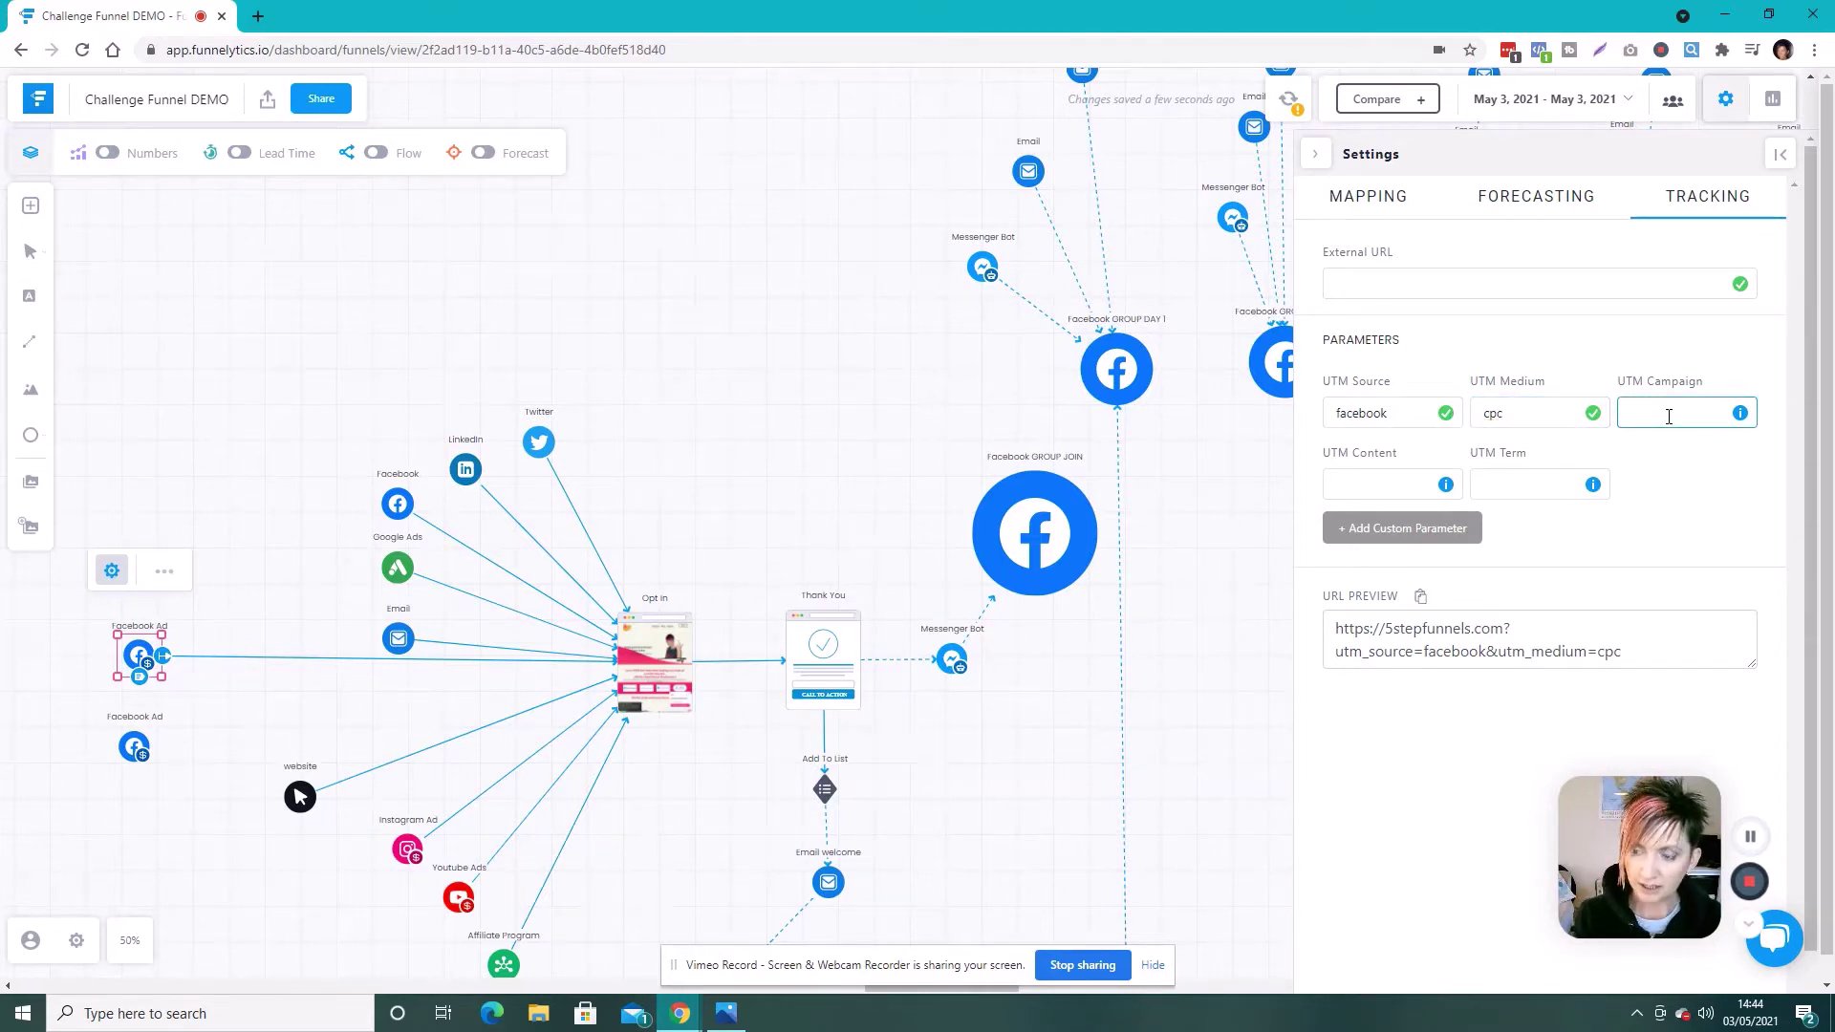
type("test")
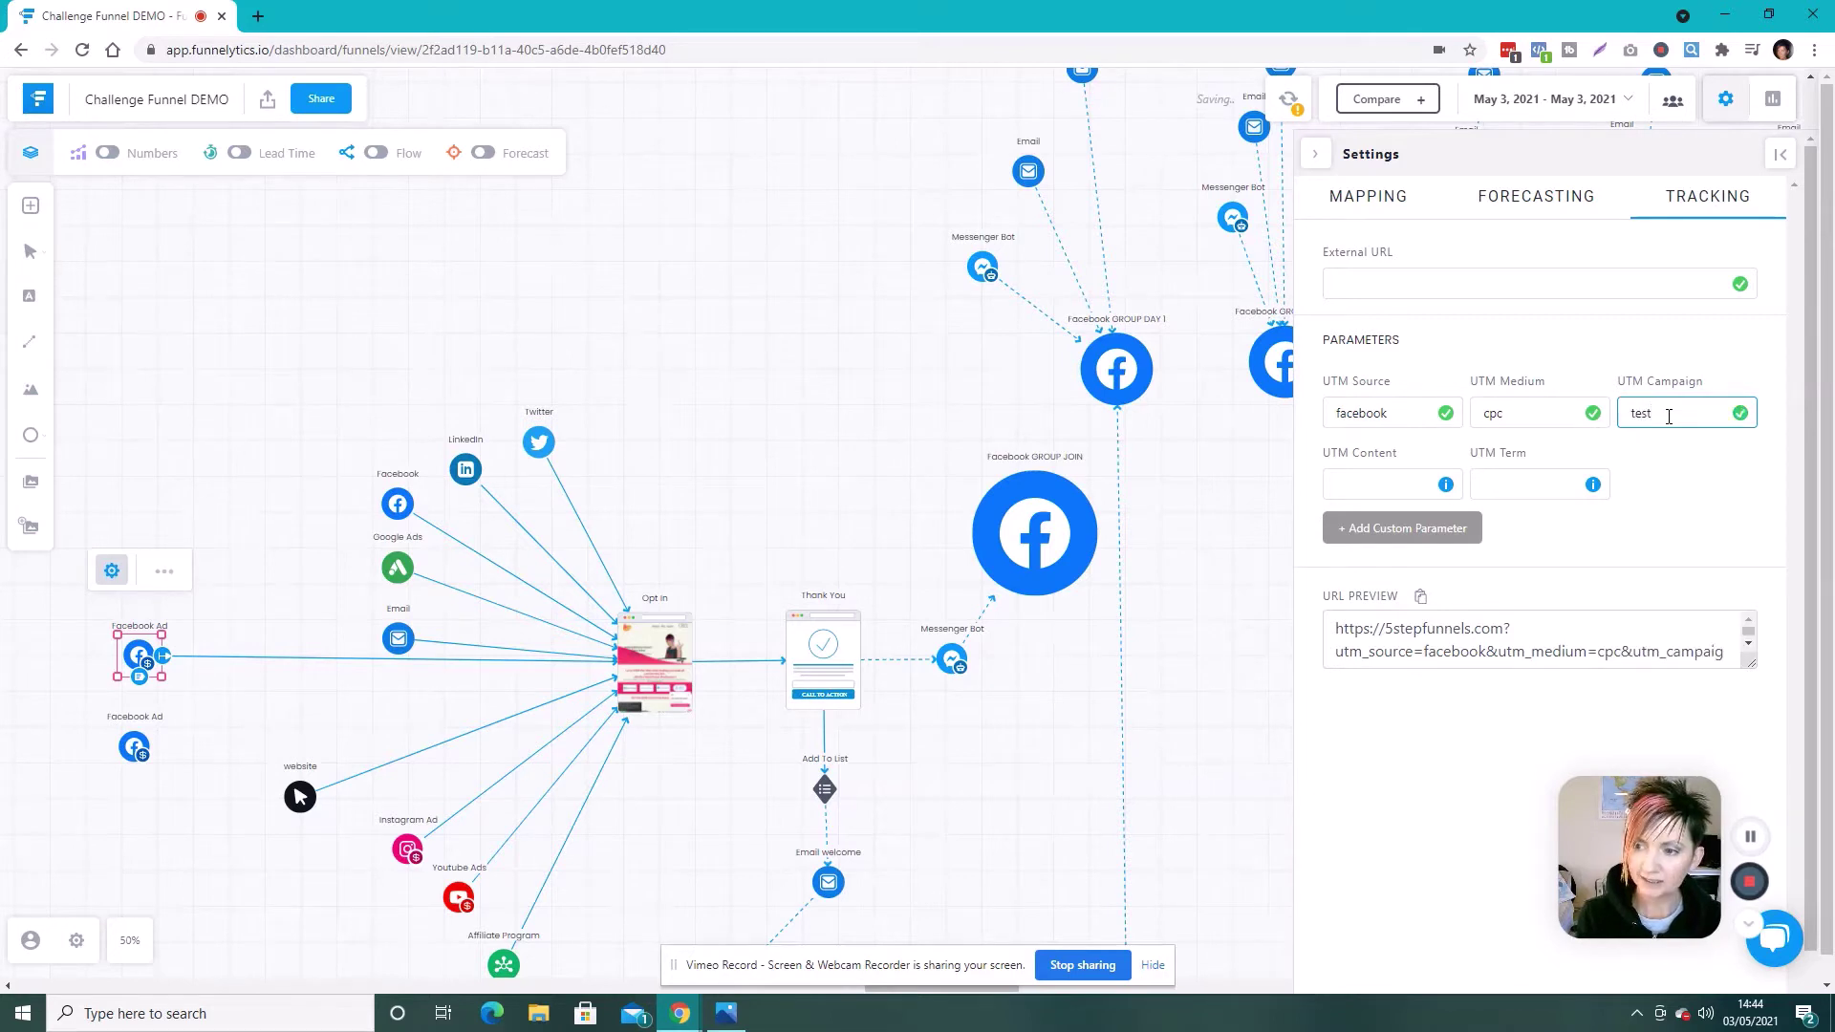
type("campaign1")
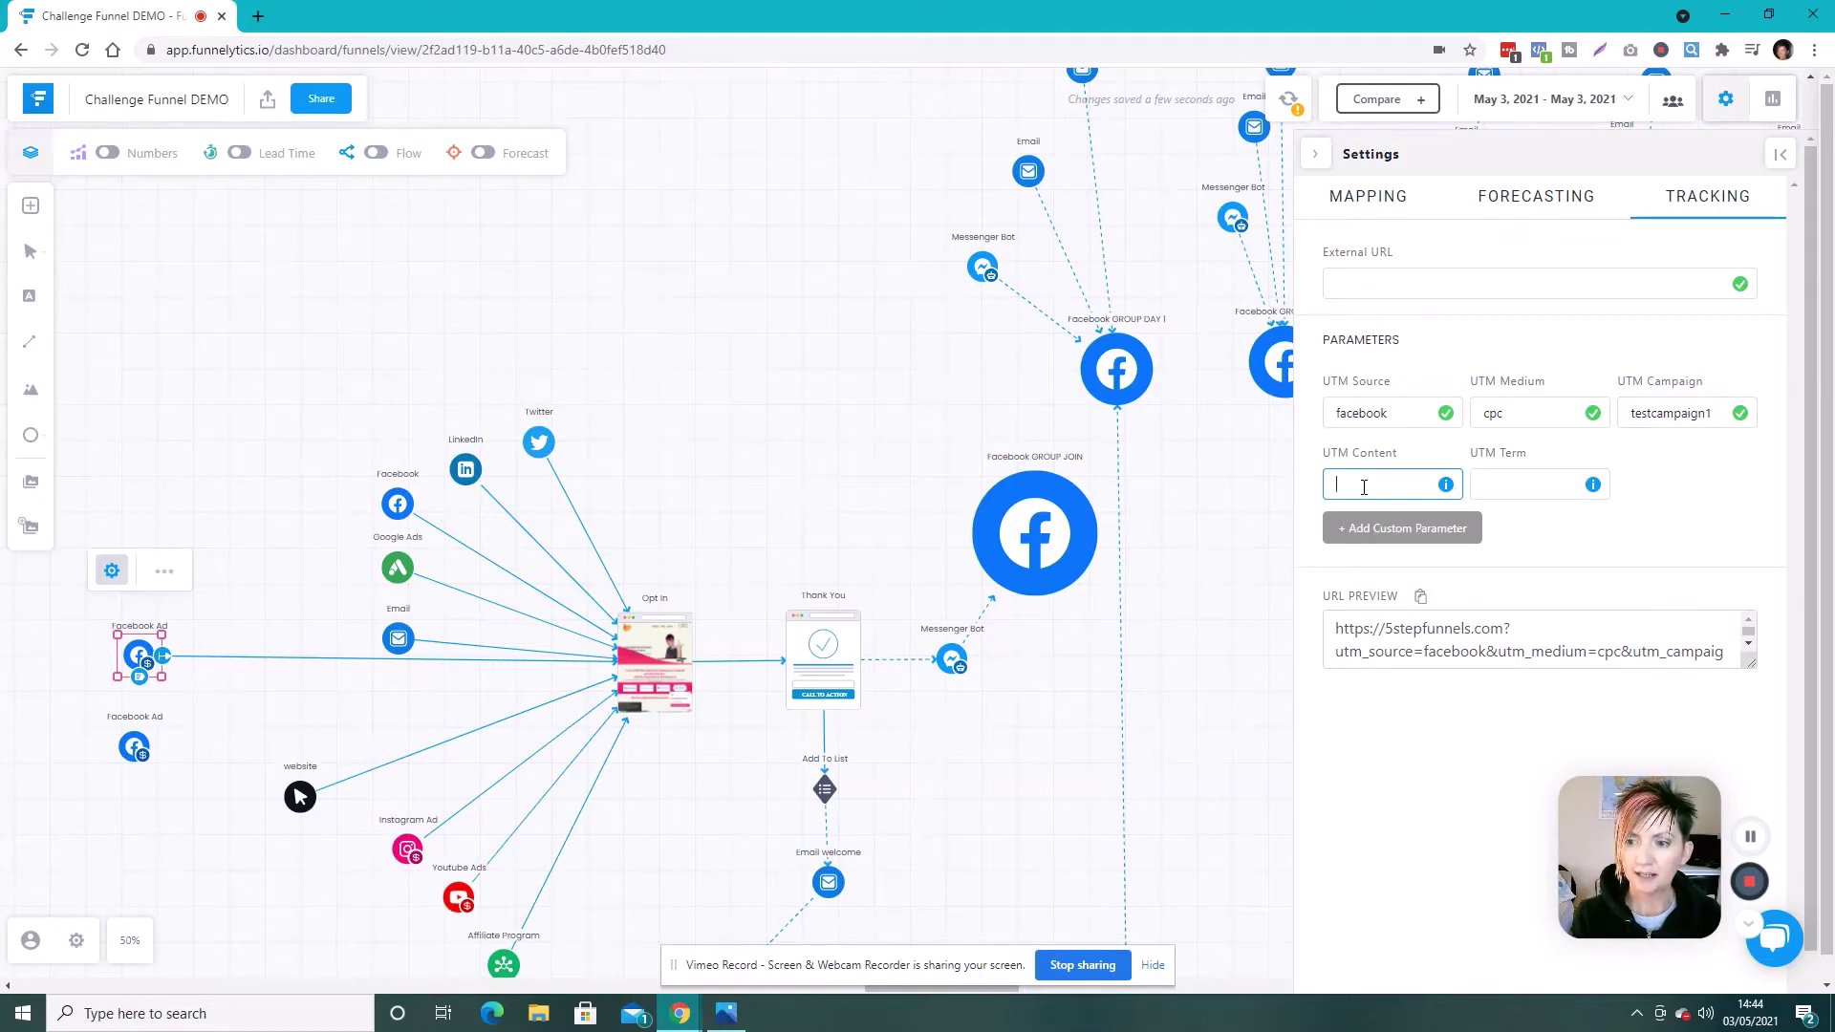
left_click(1364, 486)
type("c")
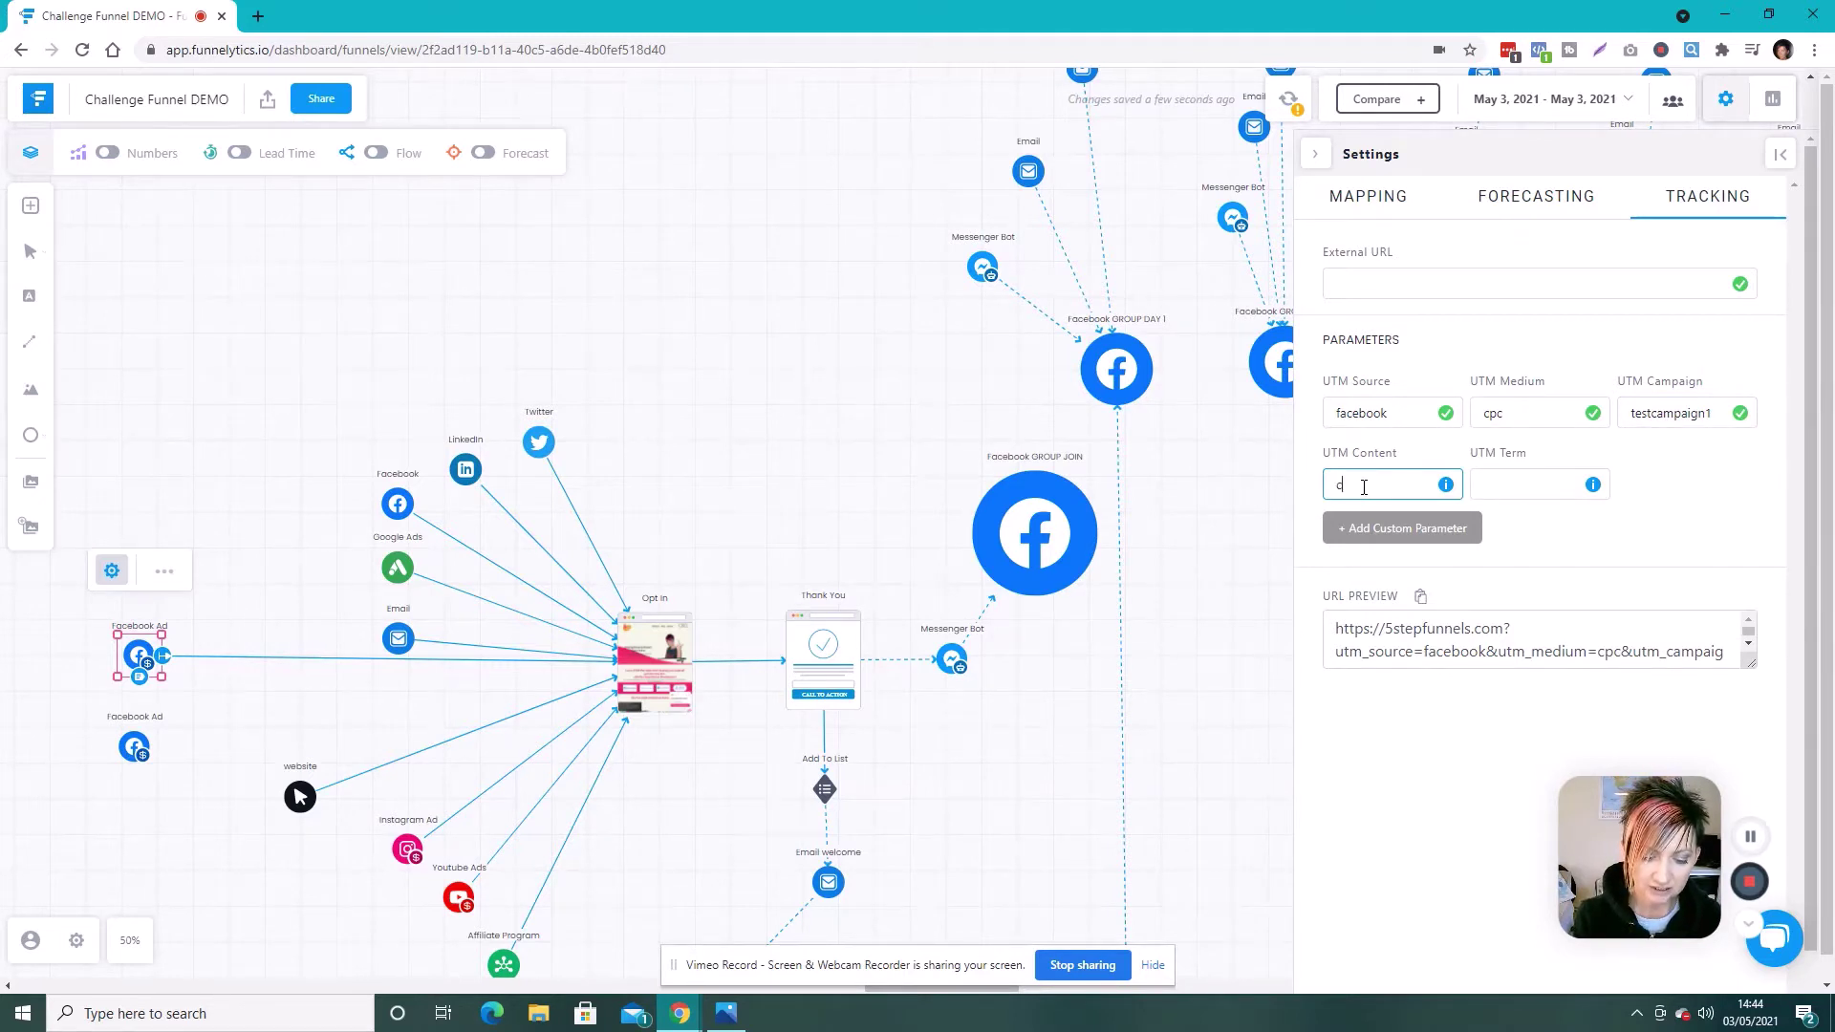
type("hallenge")
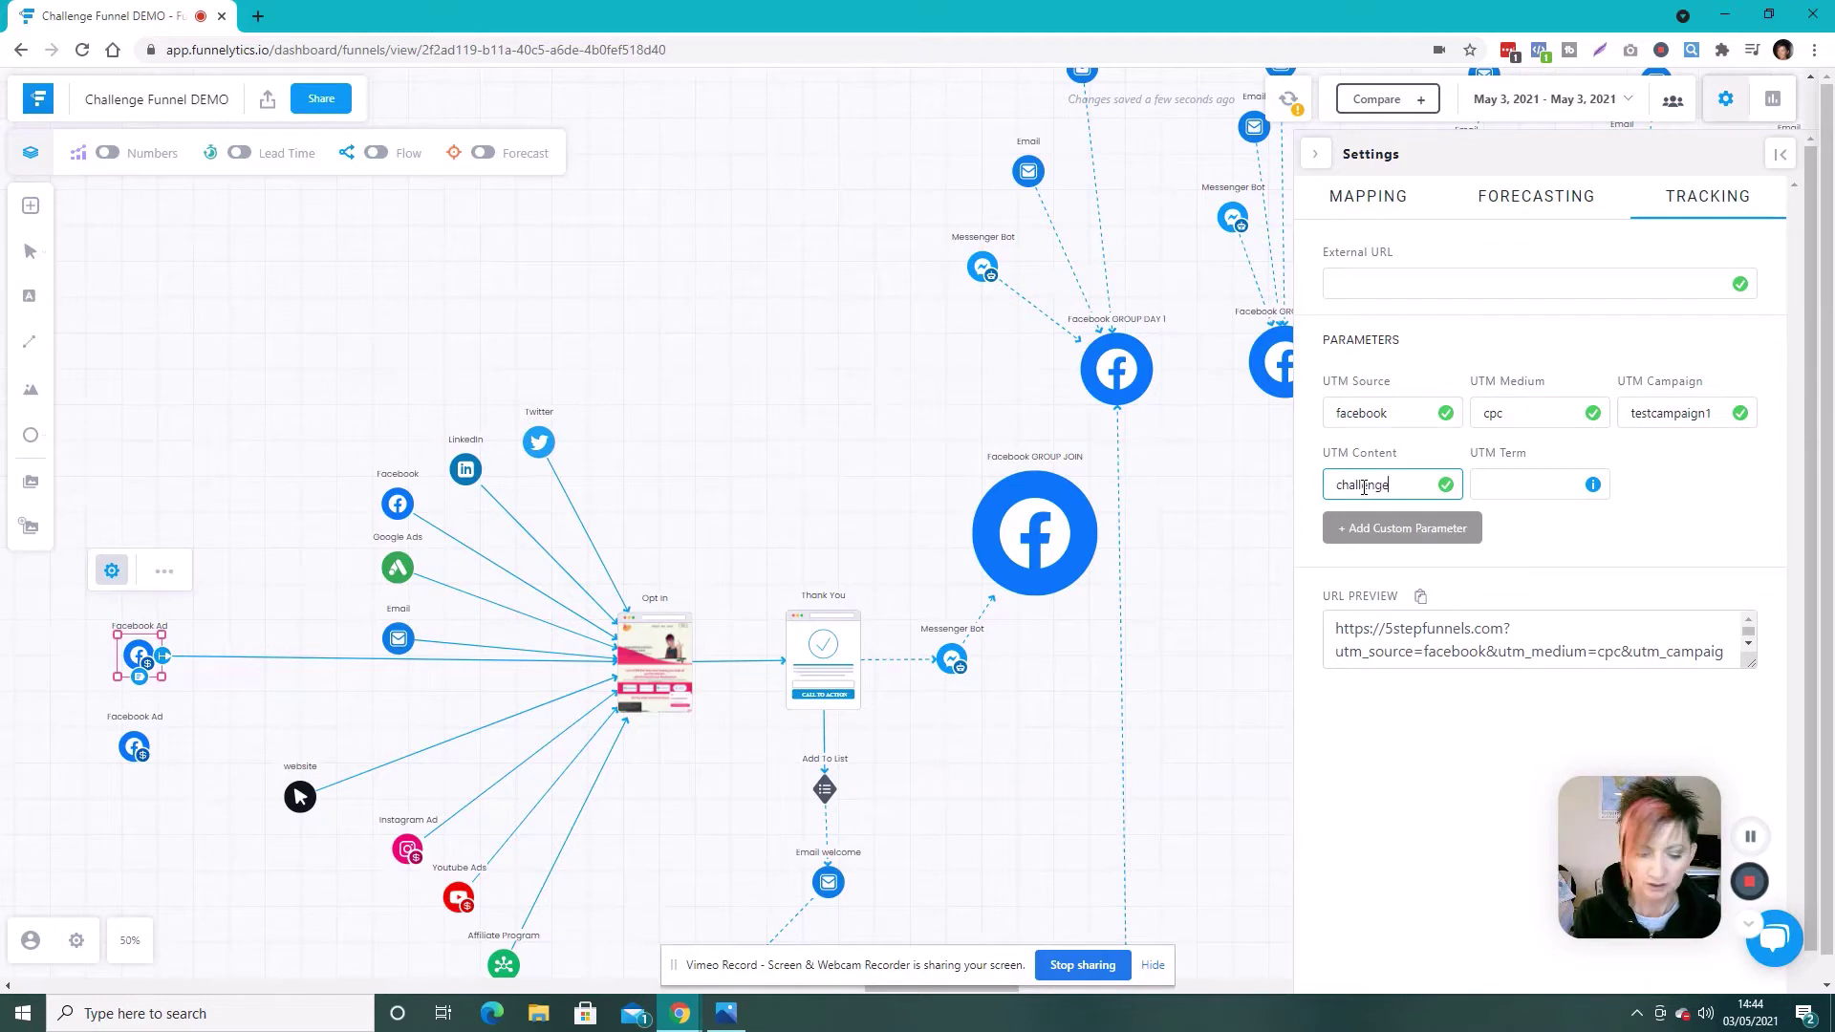
type("april")
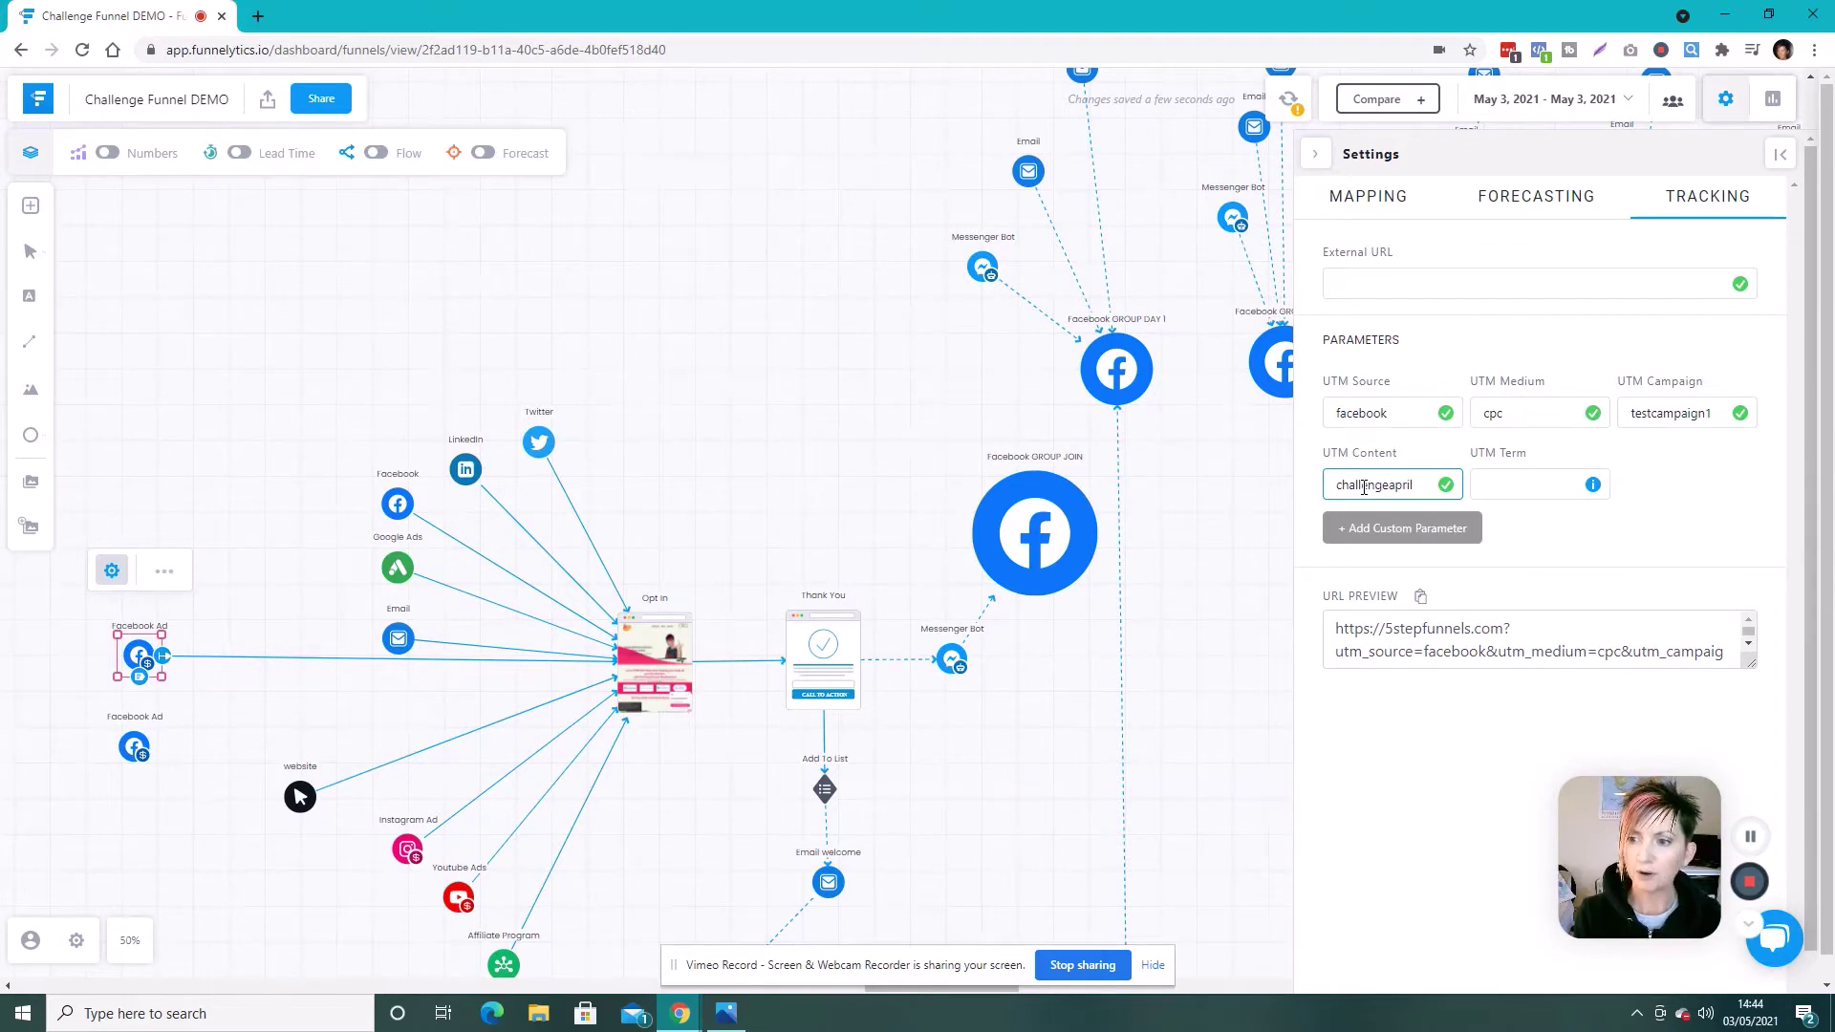
key("Tab")
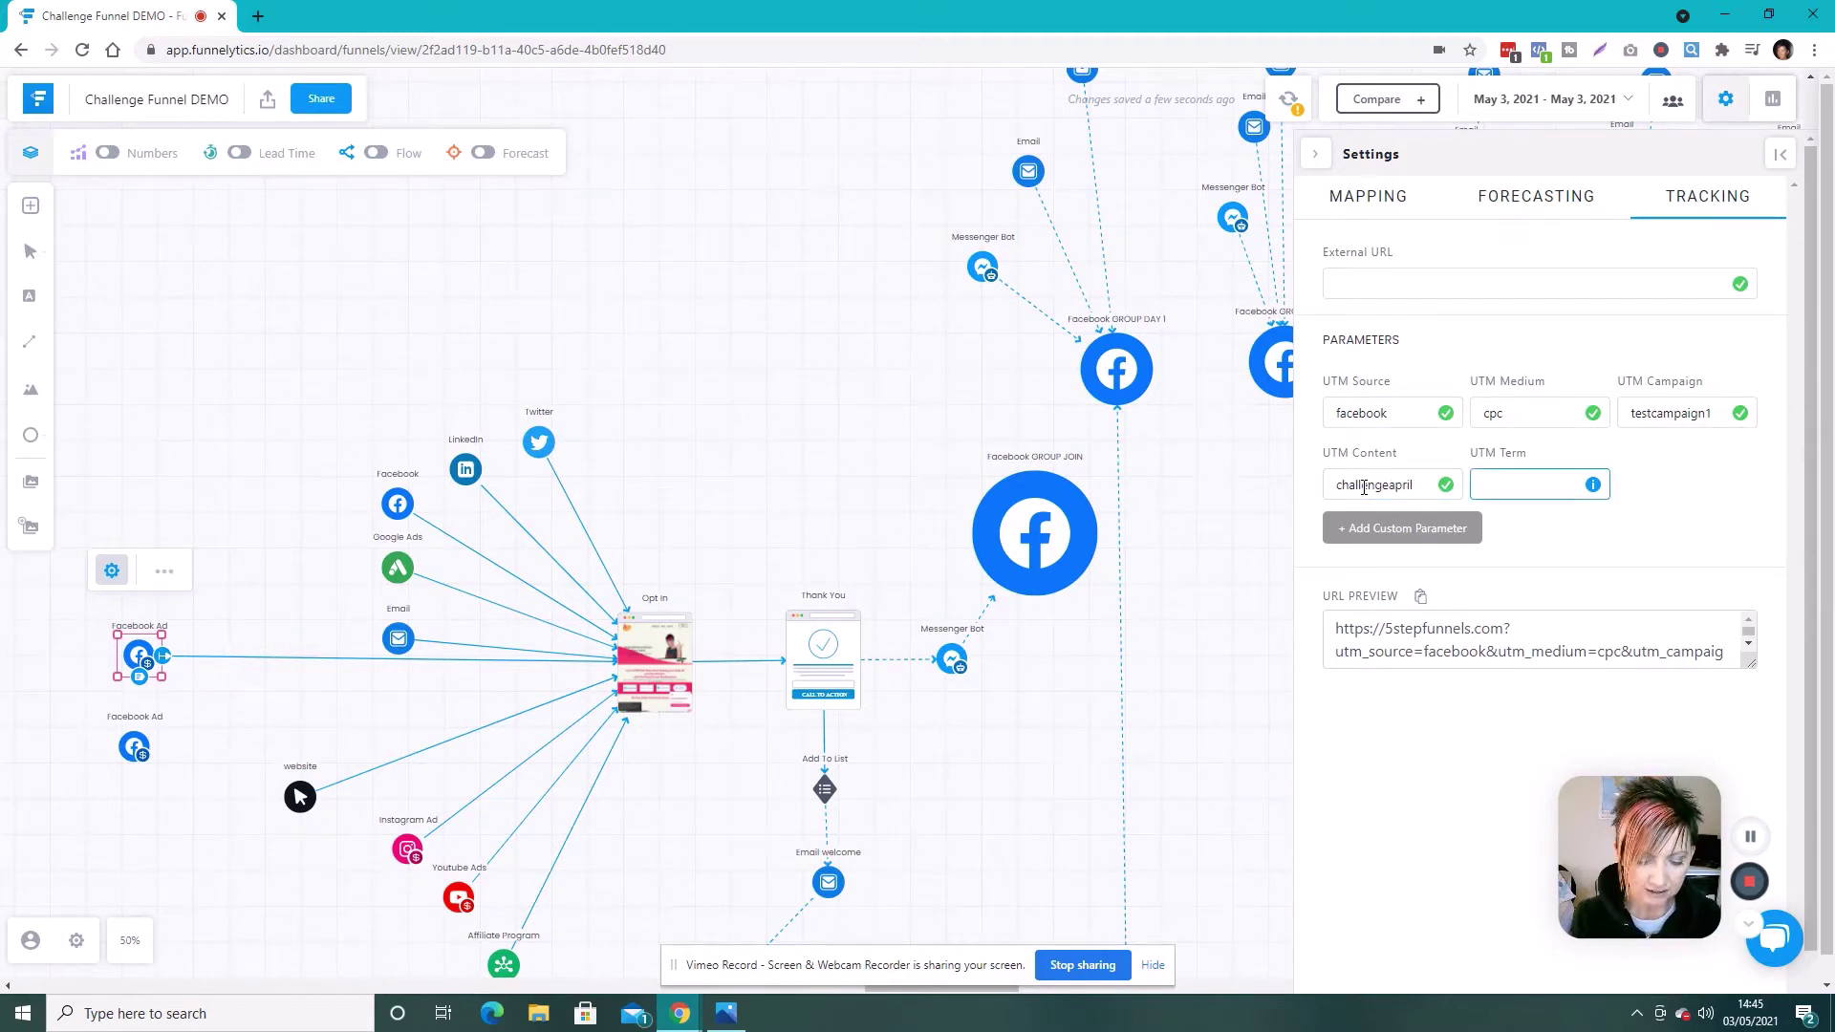
type("ad1")
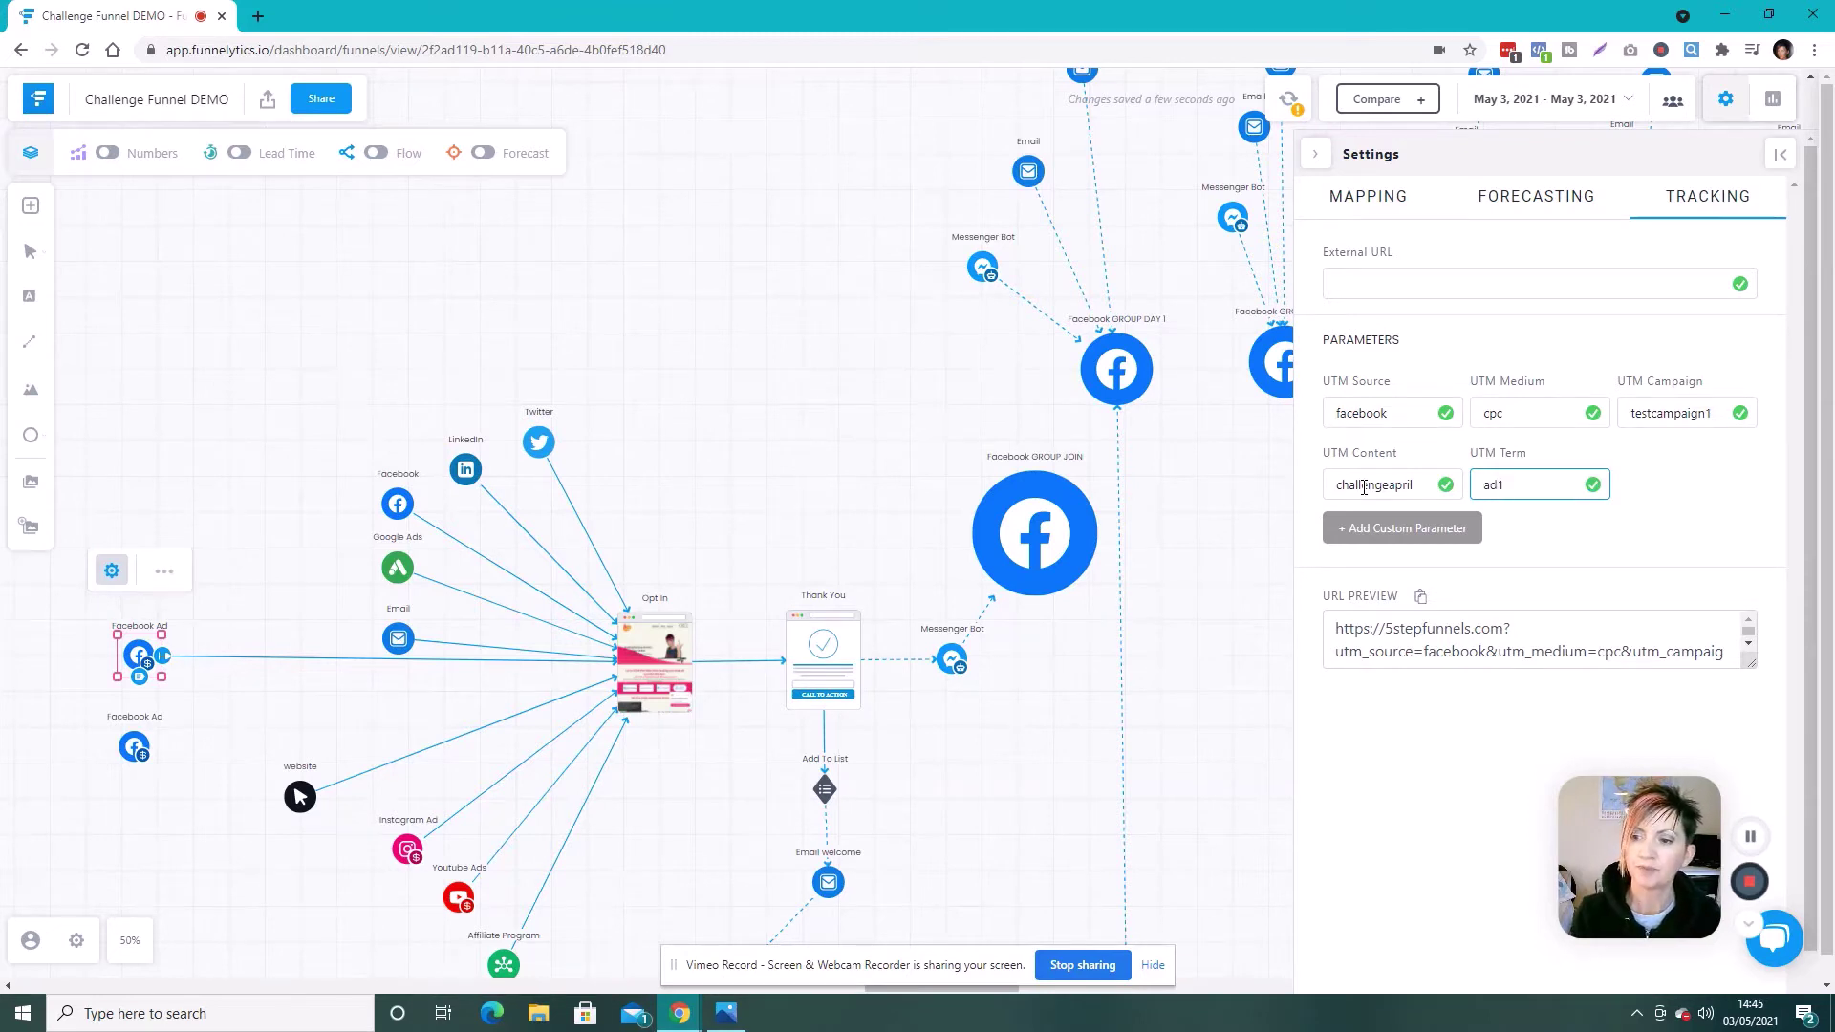
Enlarge the Facebook Ad's URL preview, copy the full tracking URL and close the settings.
left_click(1748, 664)
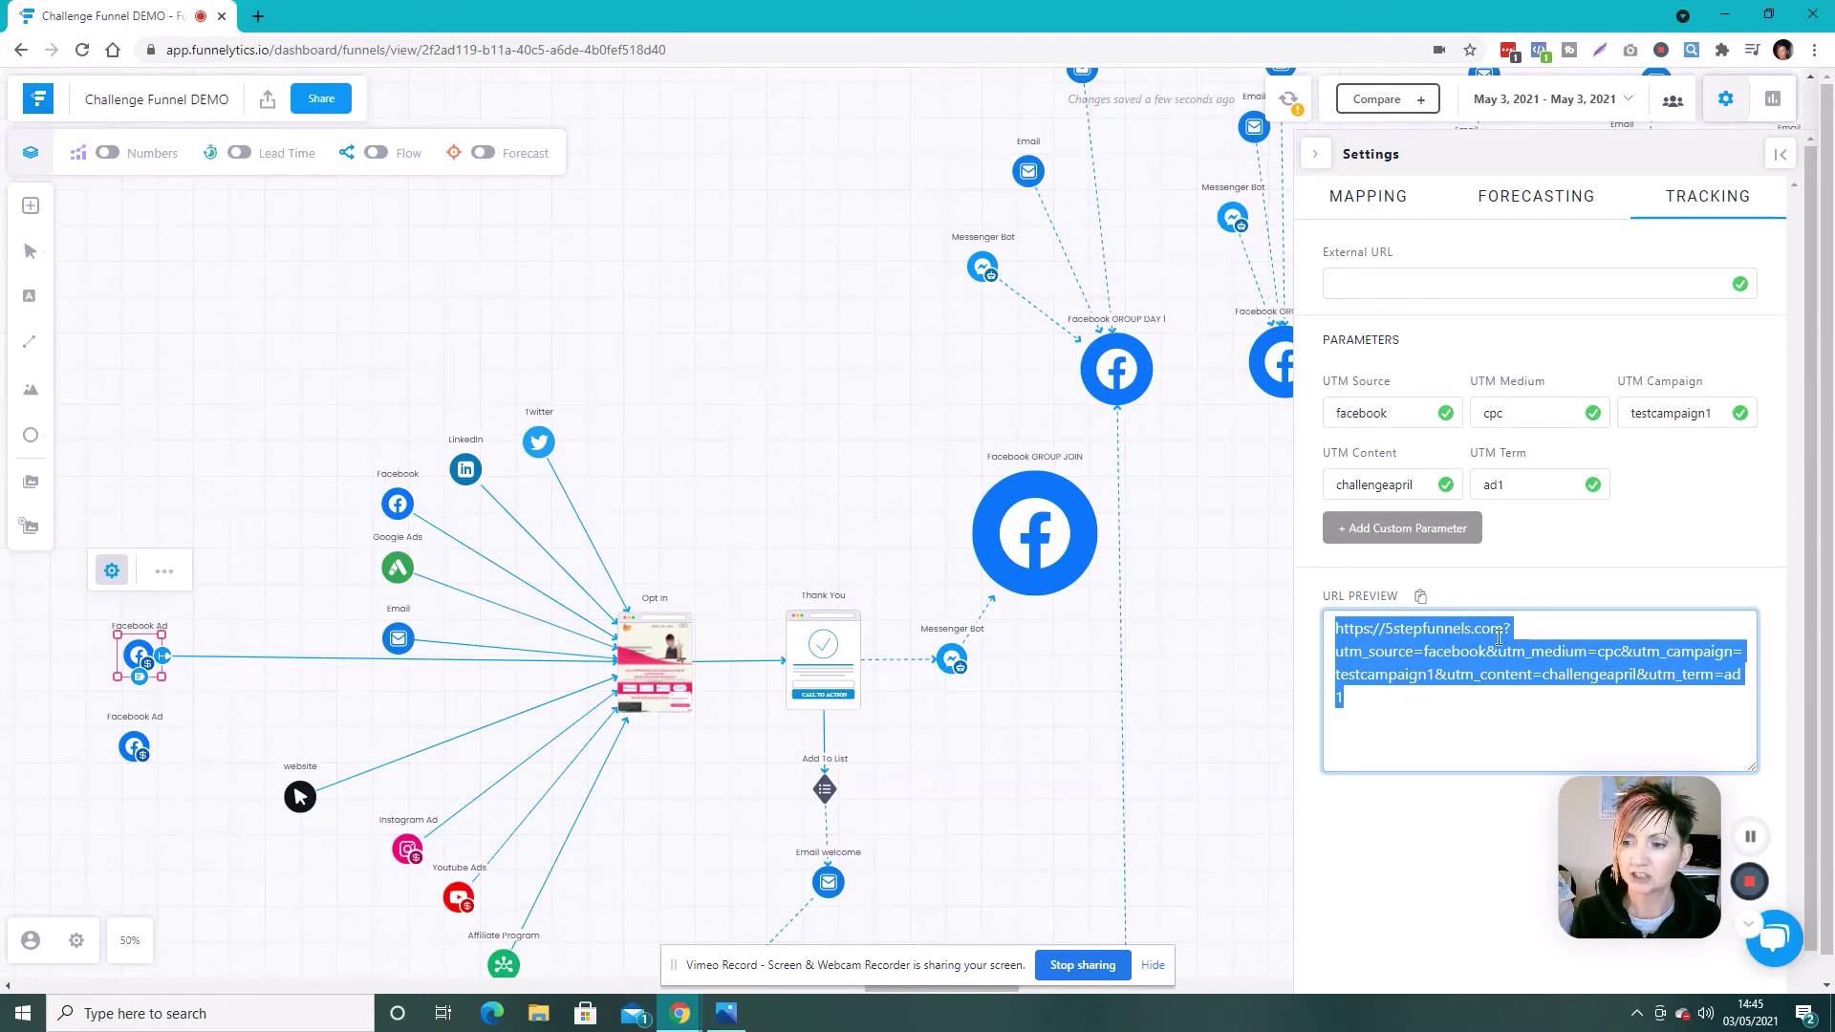
left_click(1421, 598)
left_click(1421, 599)
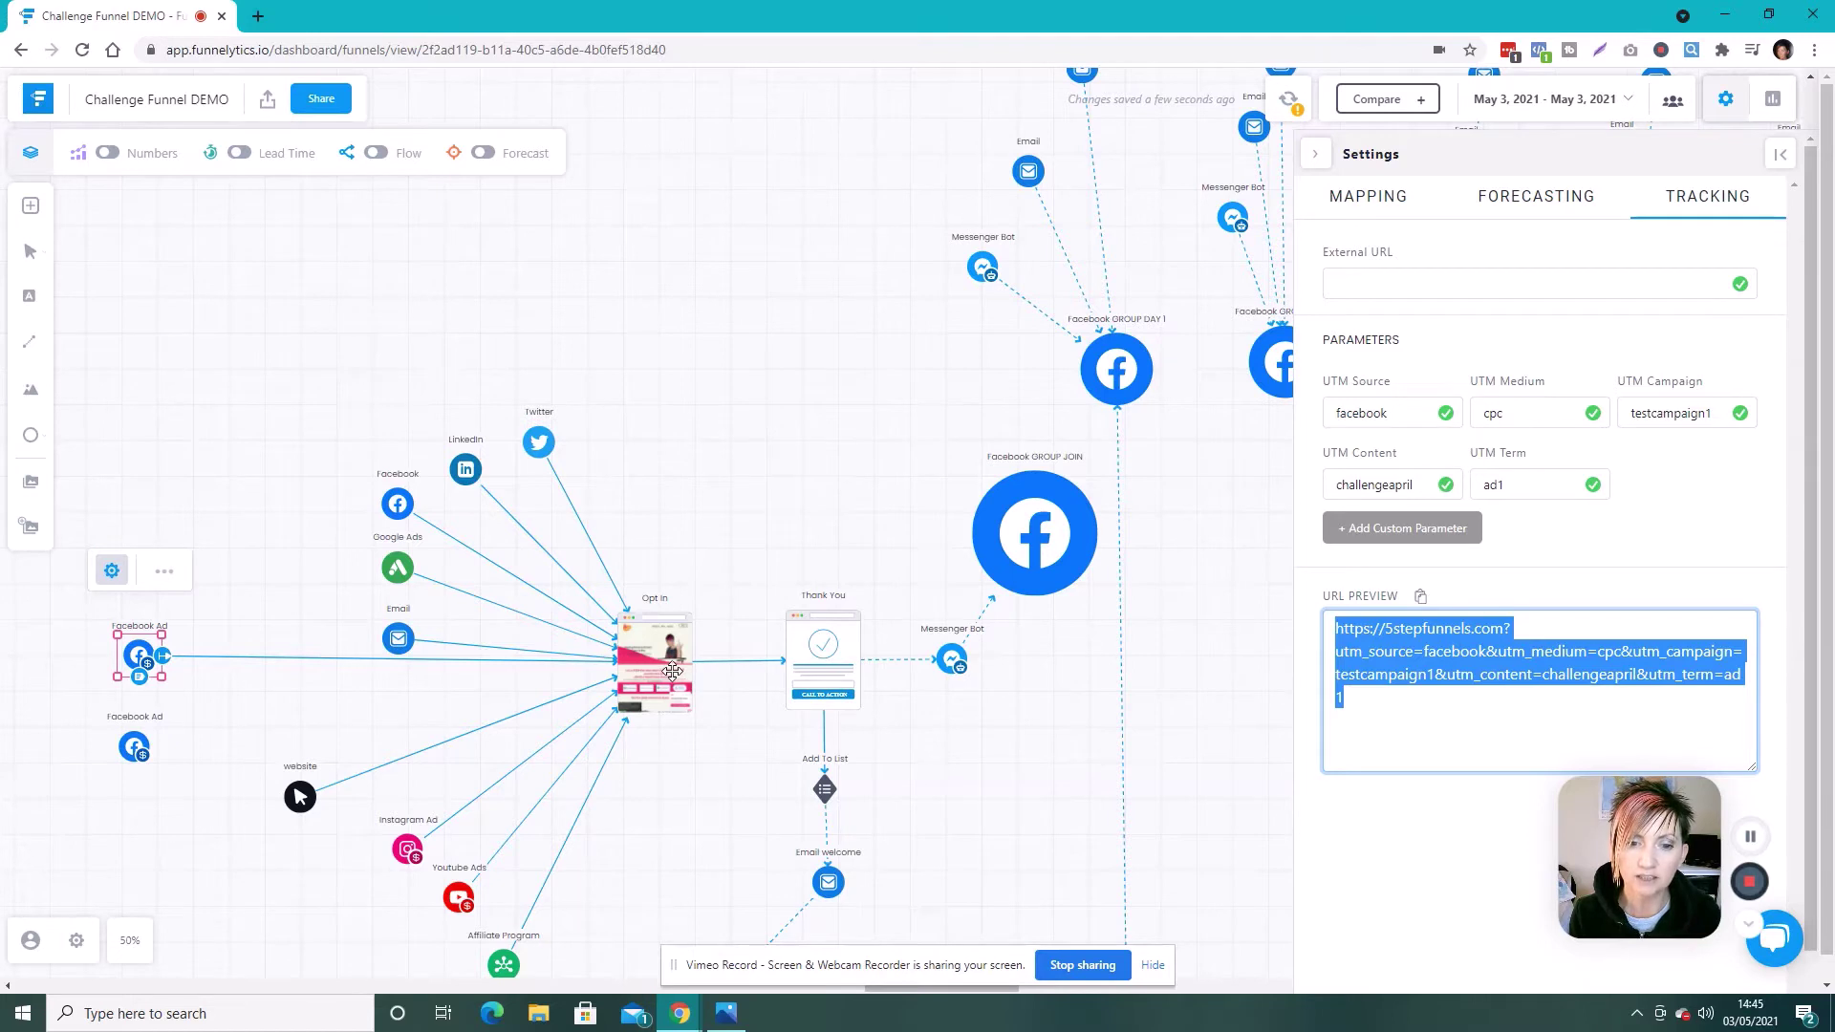
left_click(1019, 764)
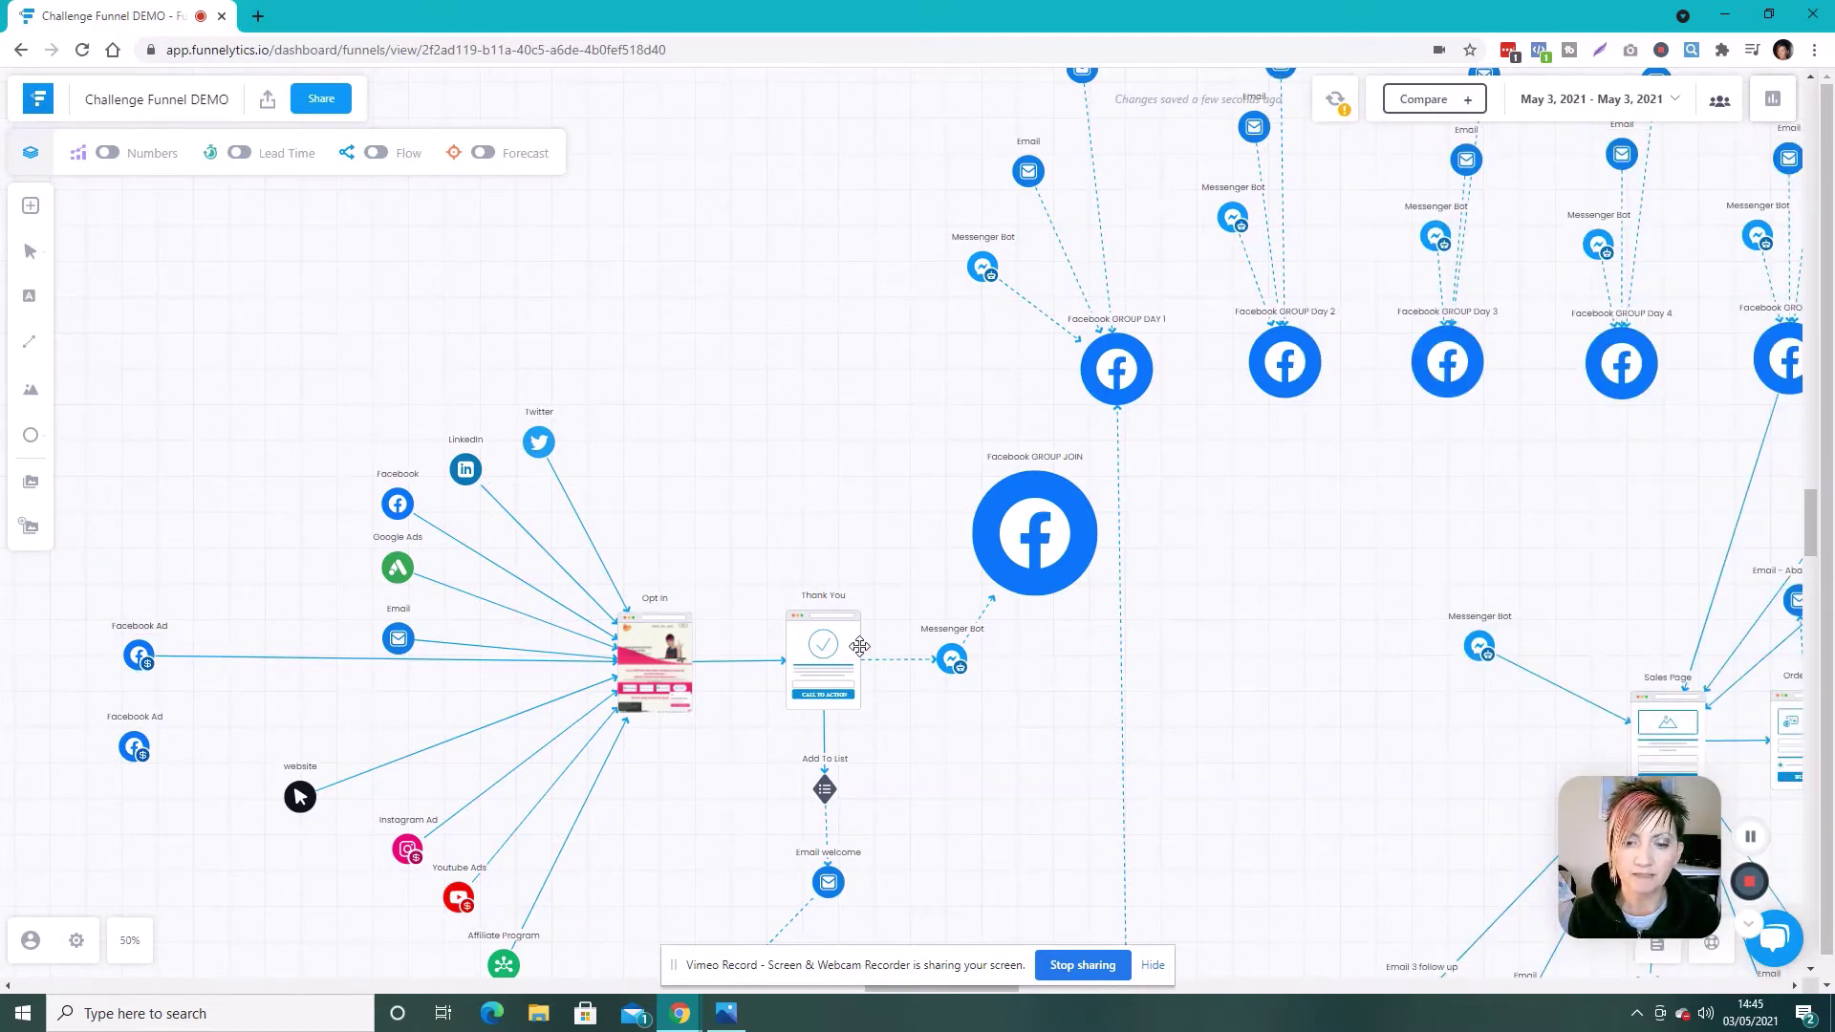
Open the Sales Page's mapping settings at its URL field.
scroll(1418, 761, "down", 4)
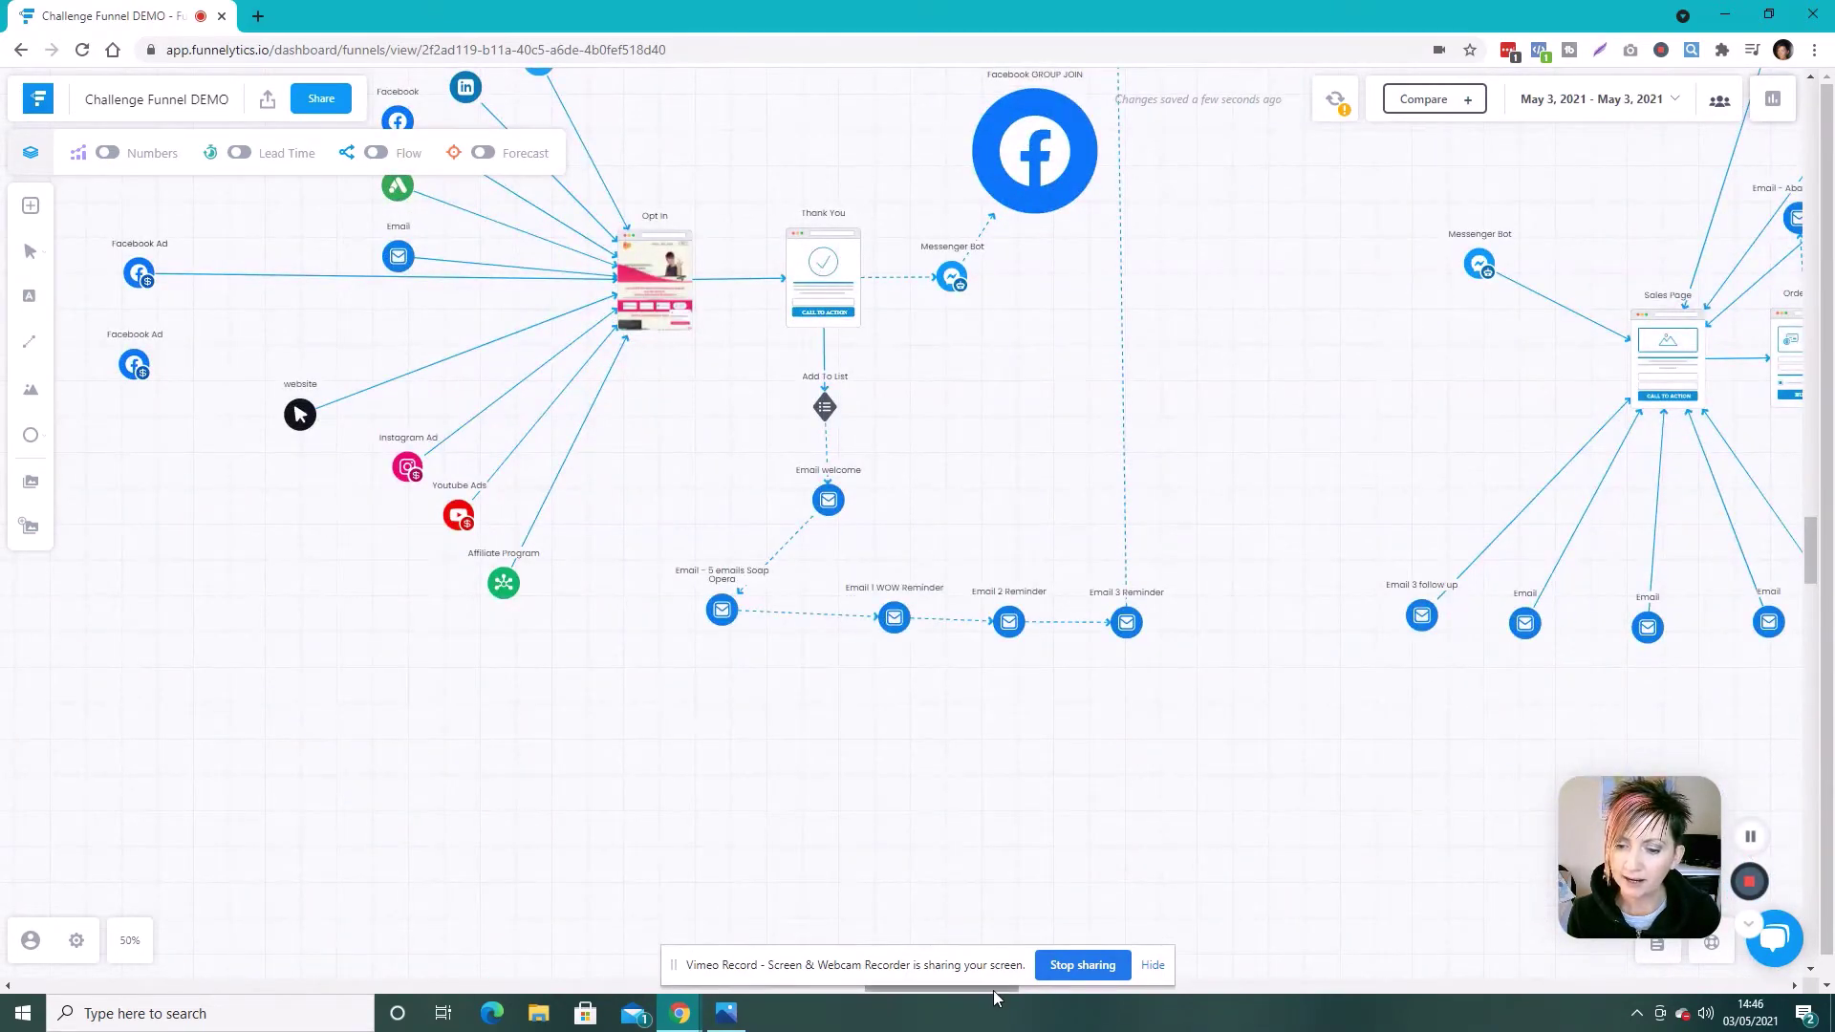
left_click_drag(999, 990, 1121, 1003)
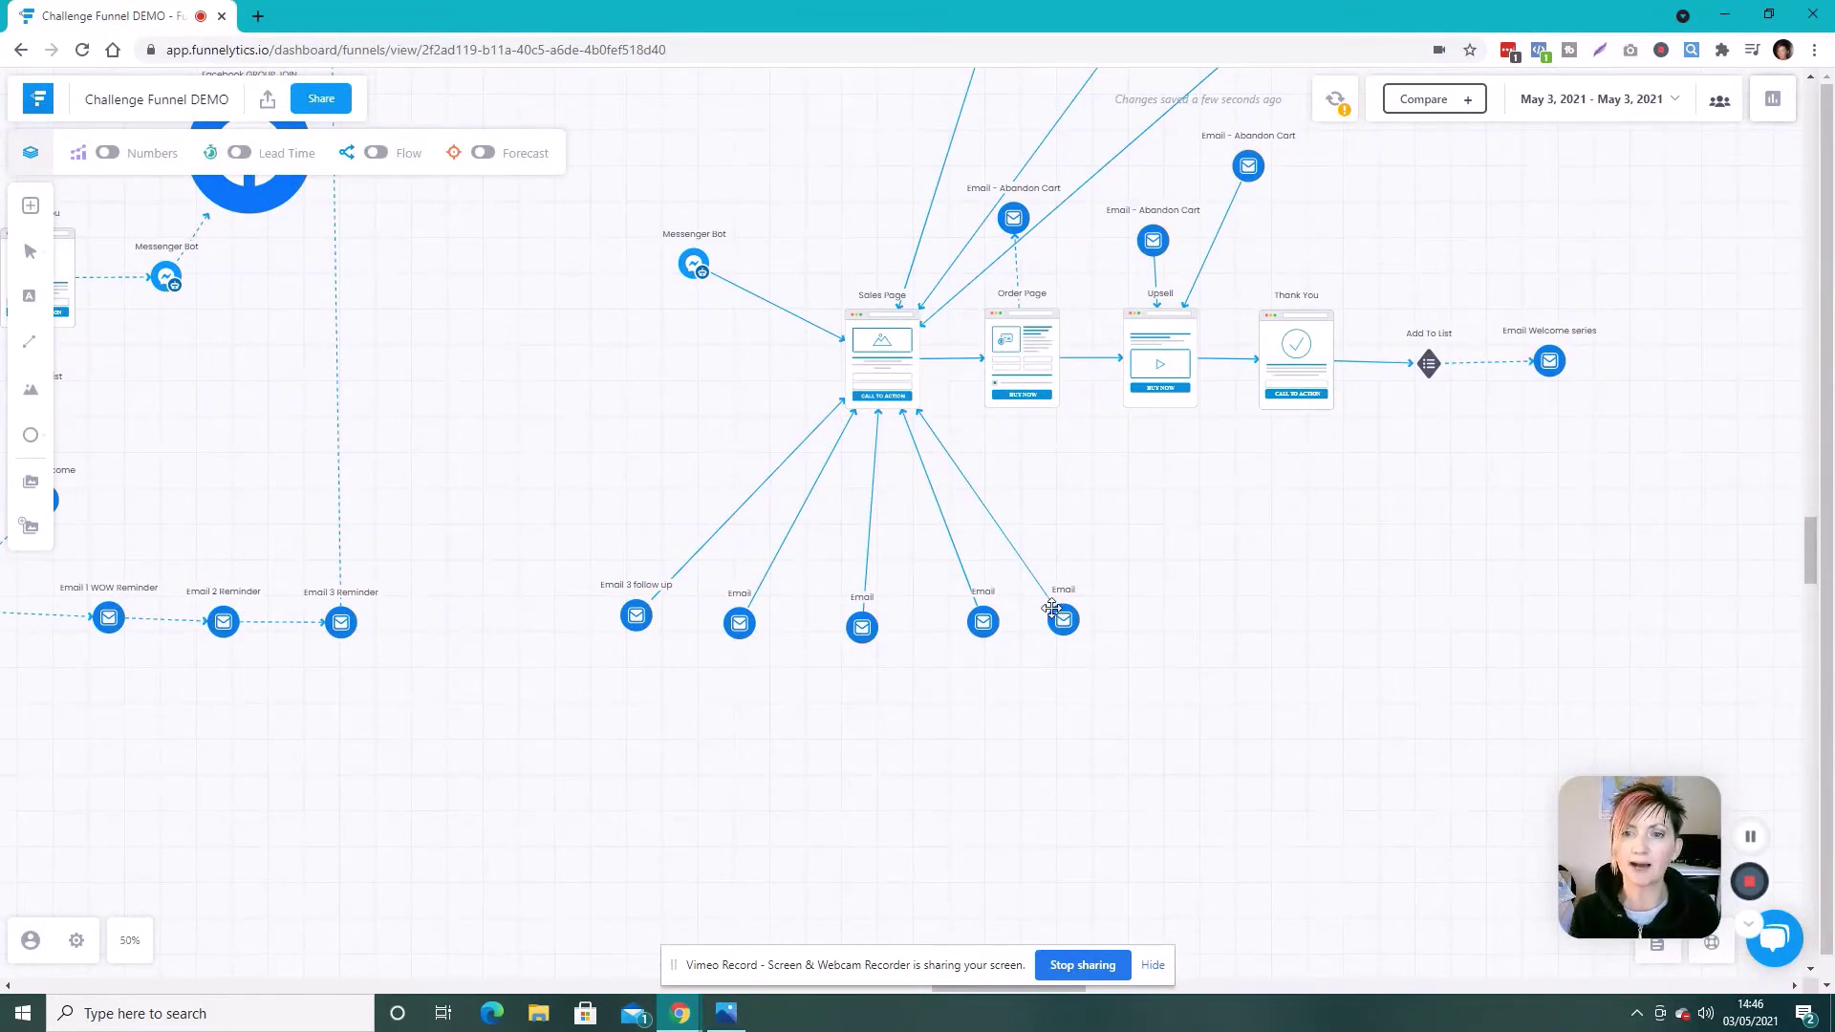
left_click(881, 352)
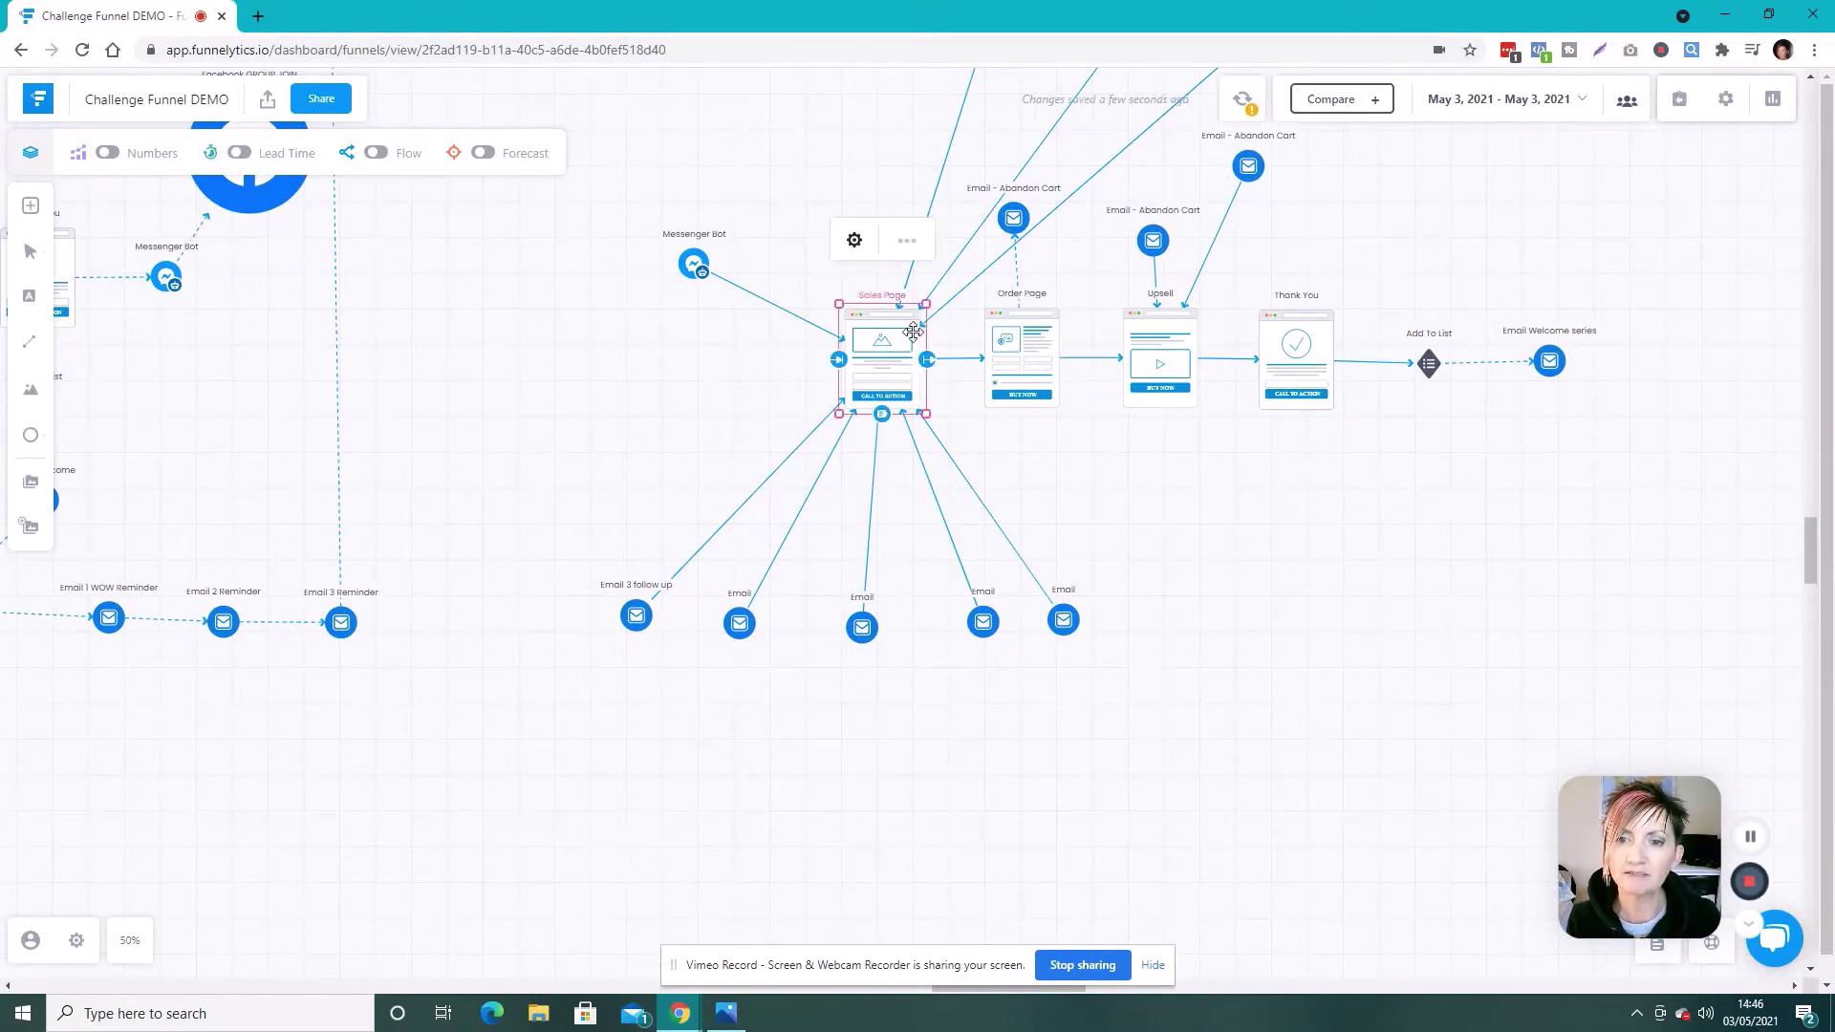
left_click(854, 240)
left_click(1448, 342)
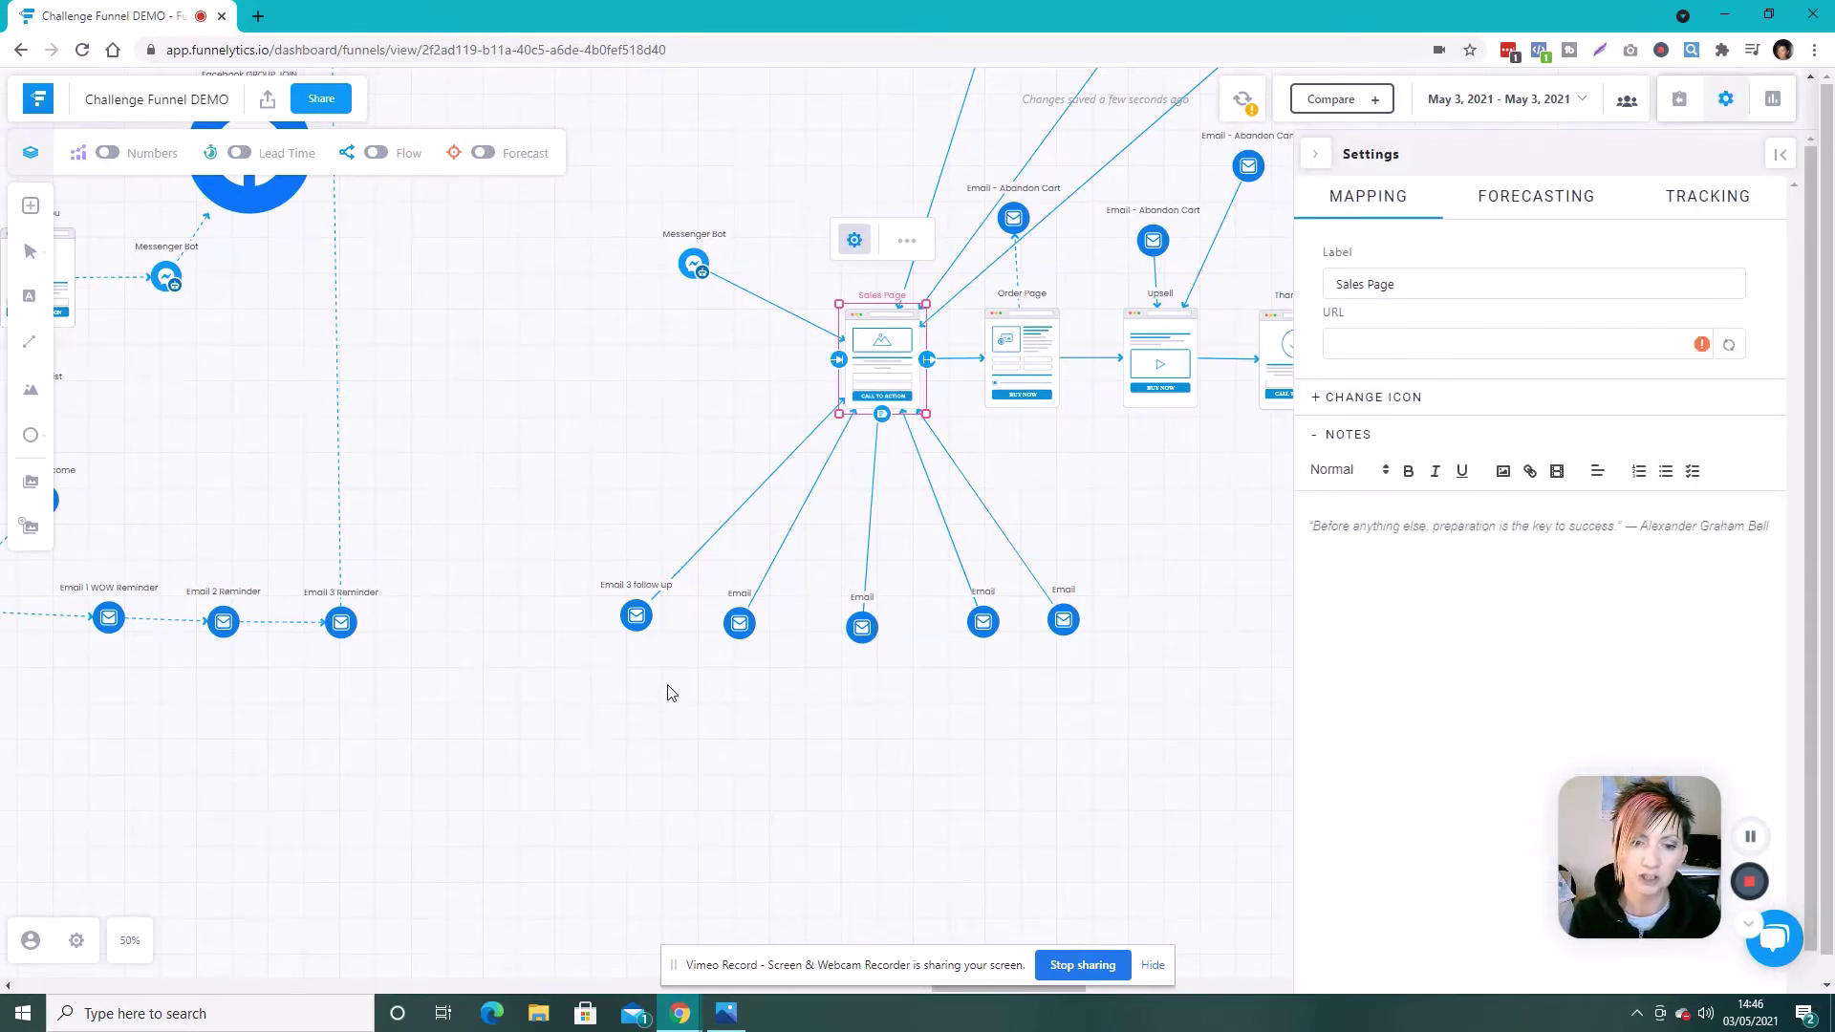
In the Email 3 follow up's tracking settings, set the UTM source to active_campaign and the UTM medium to email.
left_click(659, 579)
left_click(633, 613)
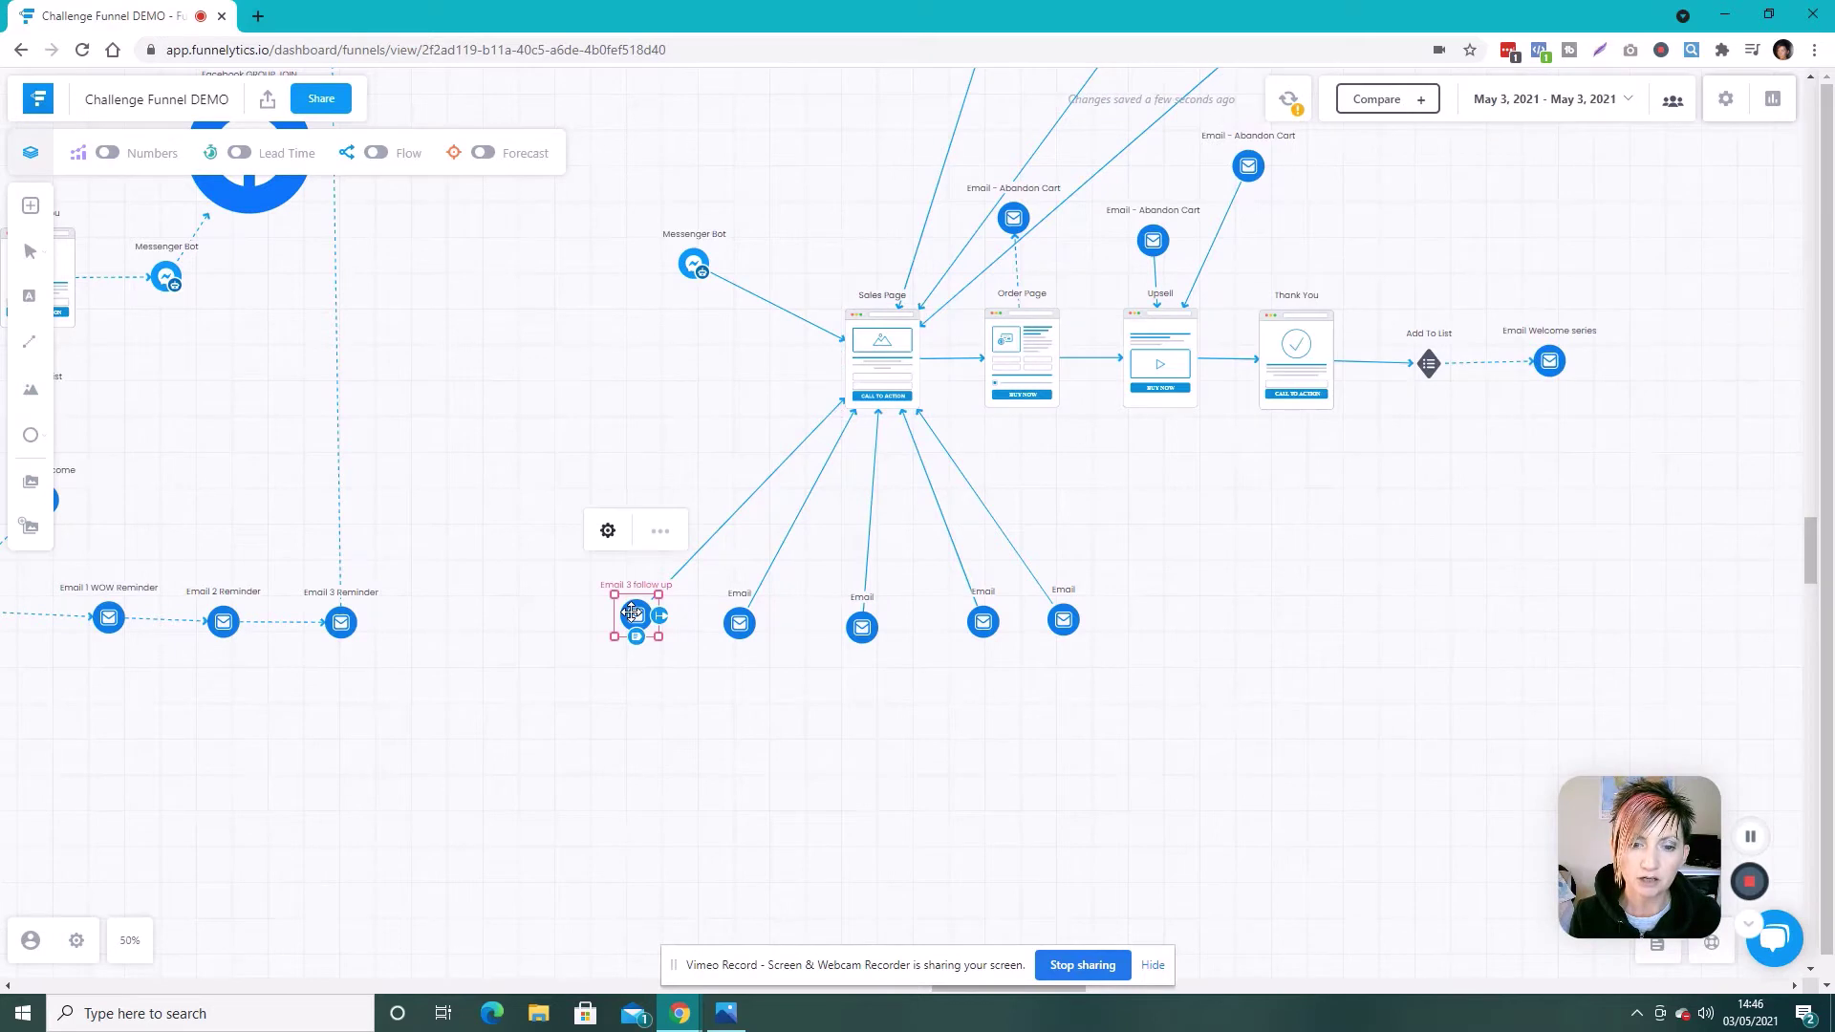
left_click(608, 530)
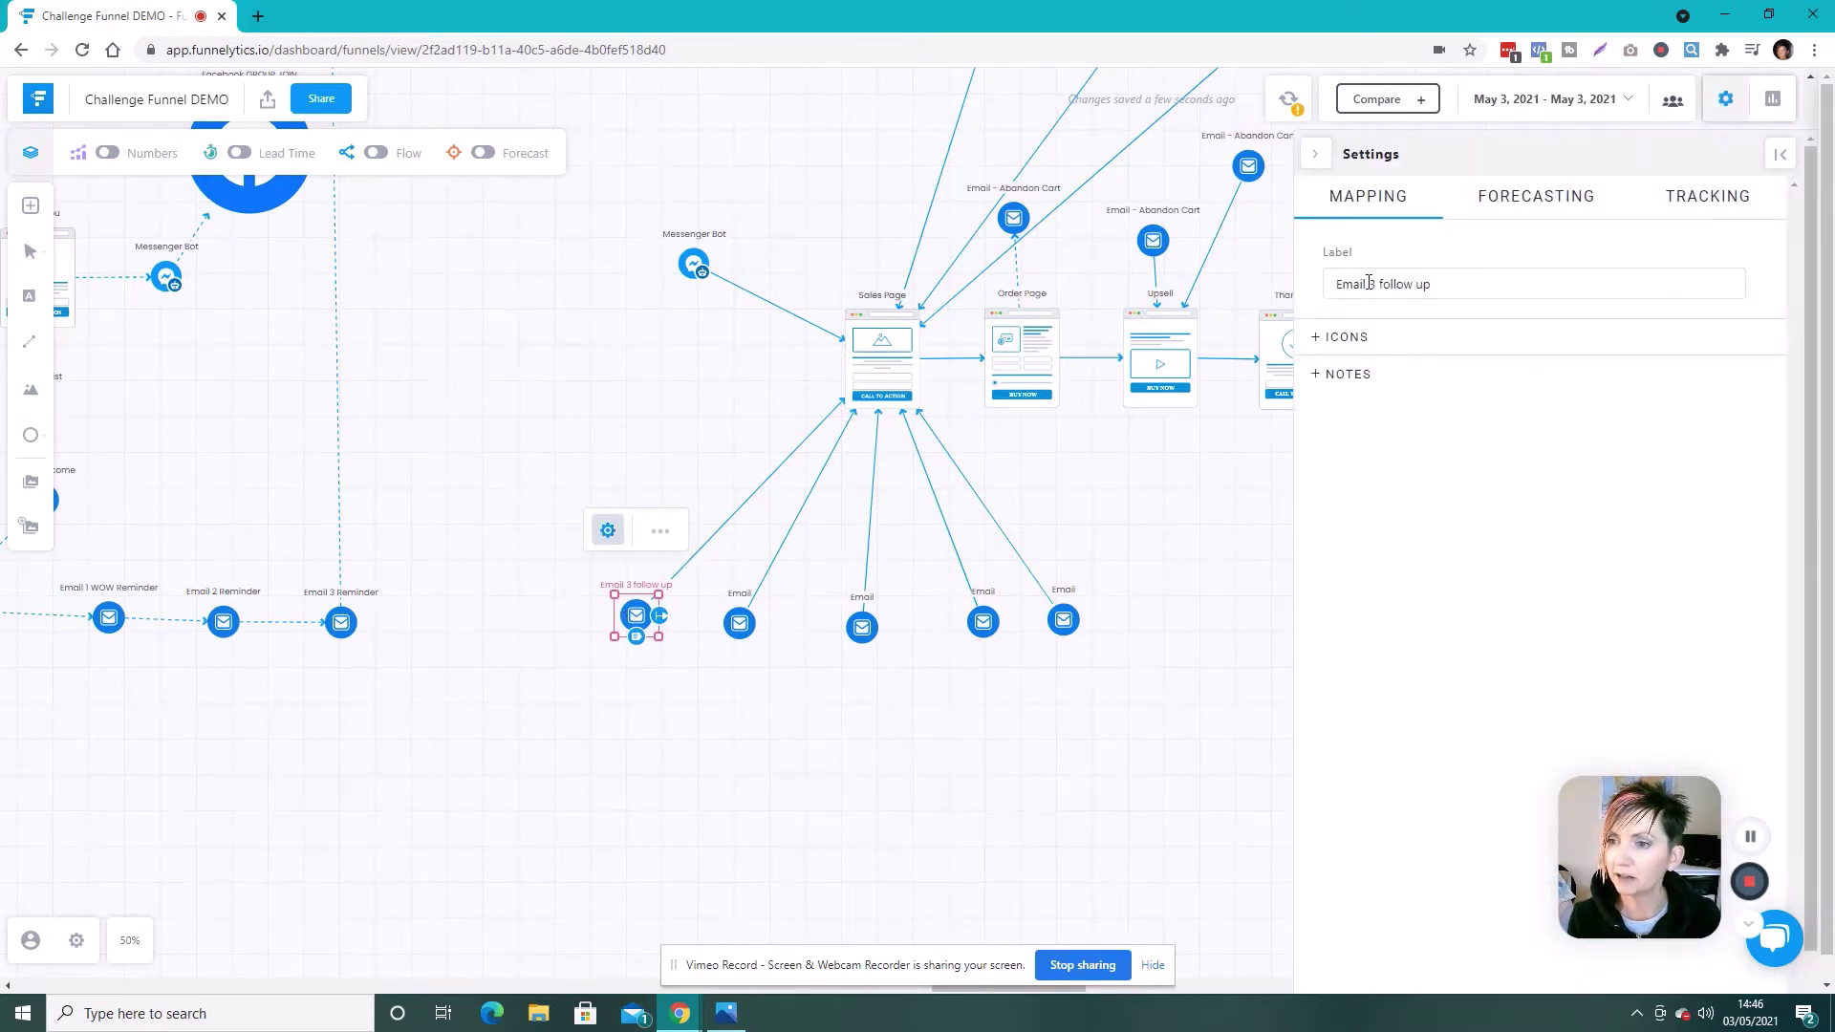
left_click(1710, 201)
left_click(1369, 418)
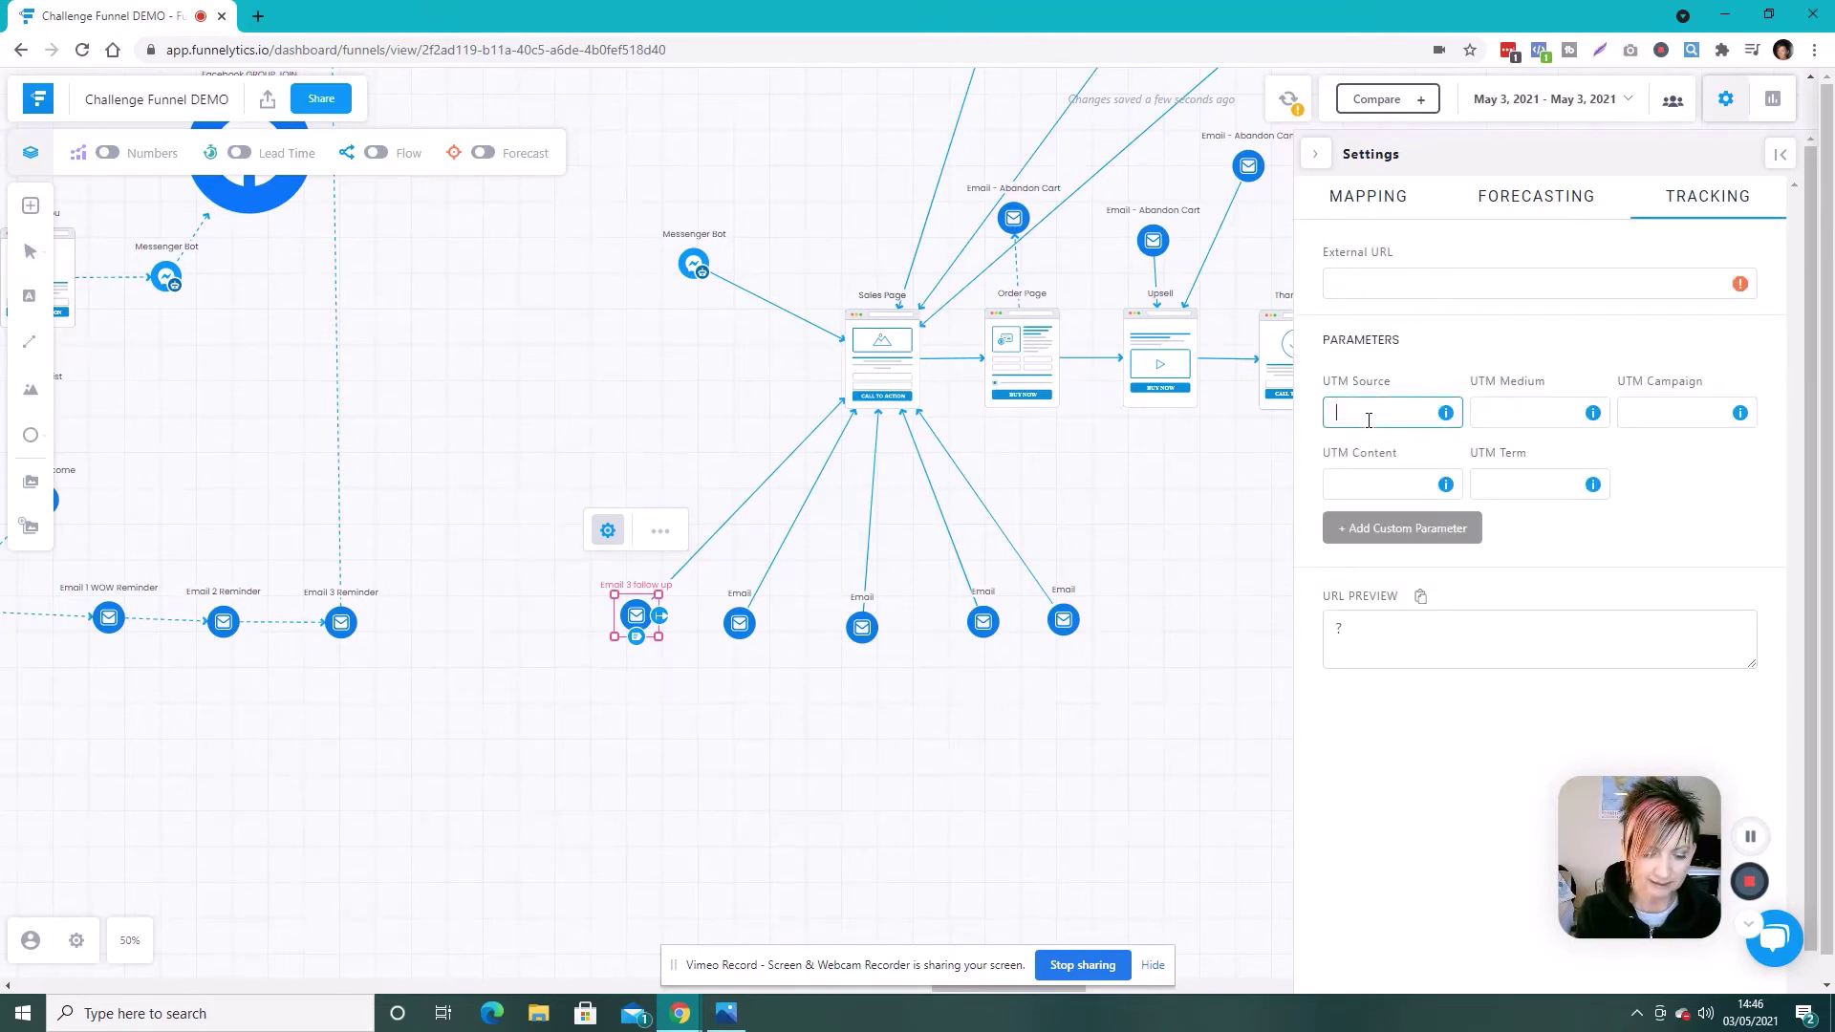
type("active_campaign")
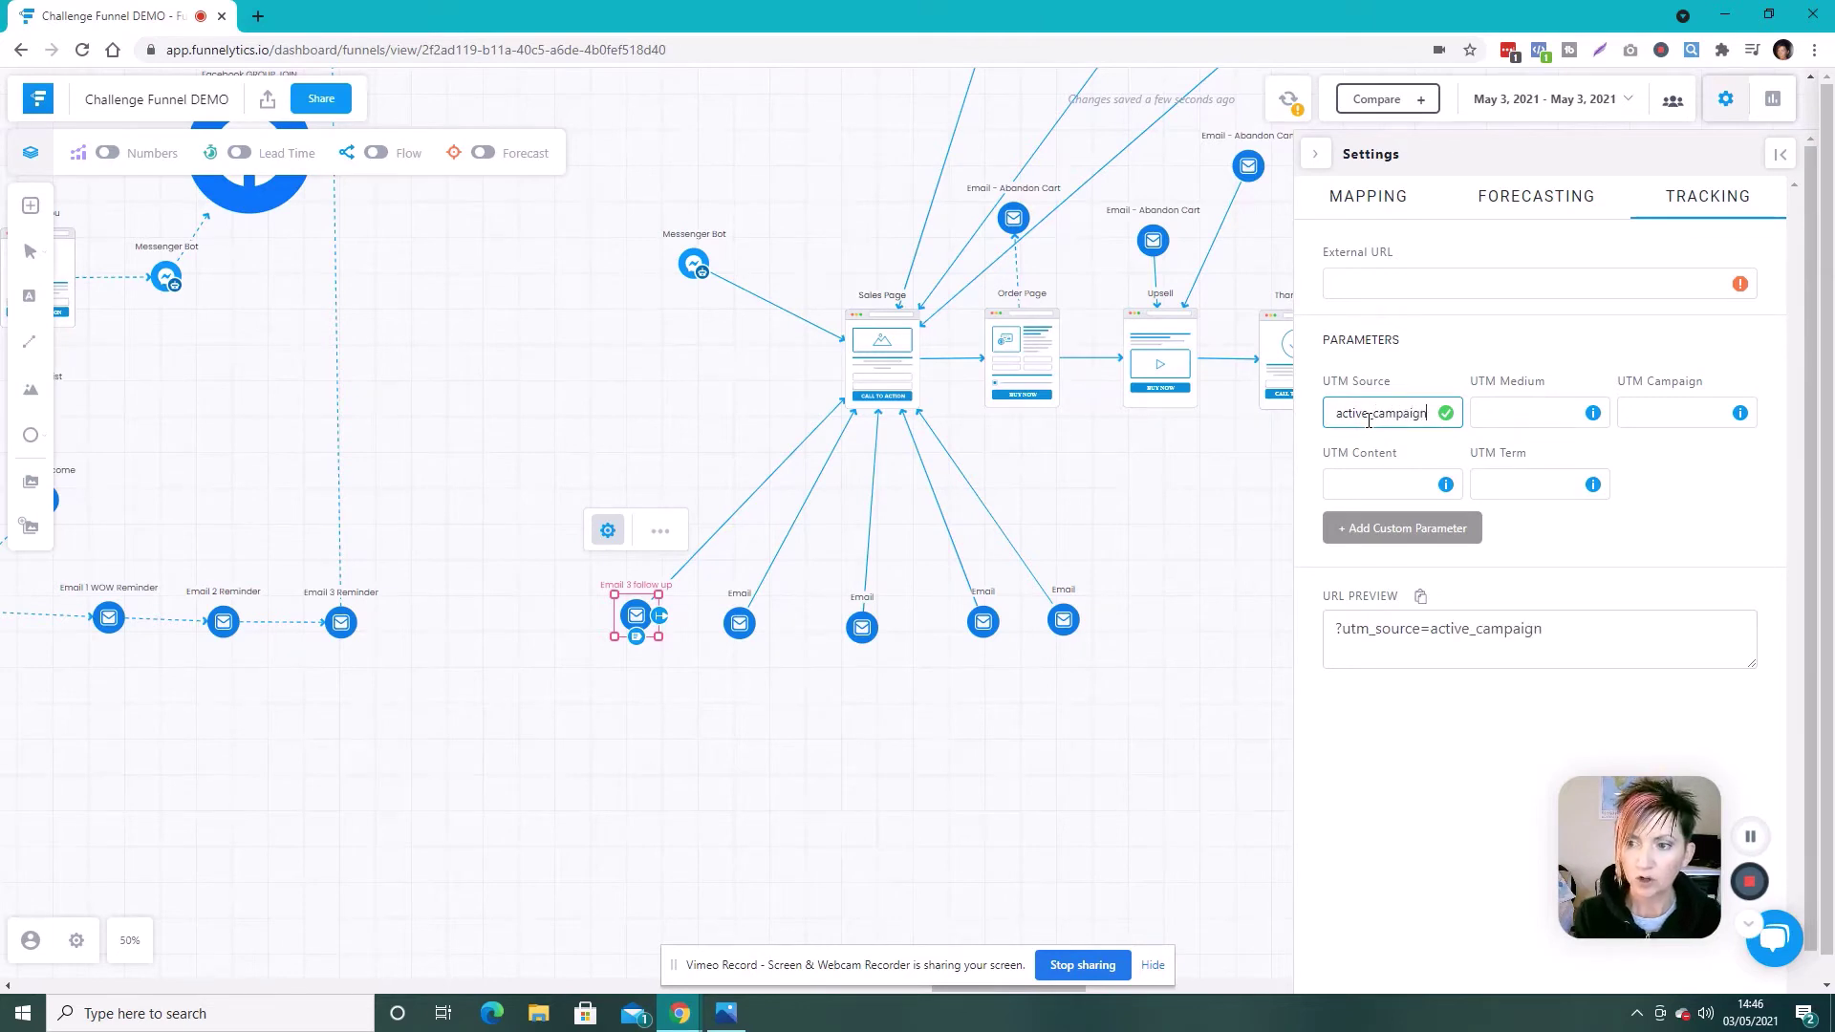
key("Tab")
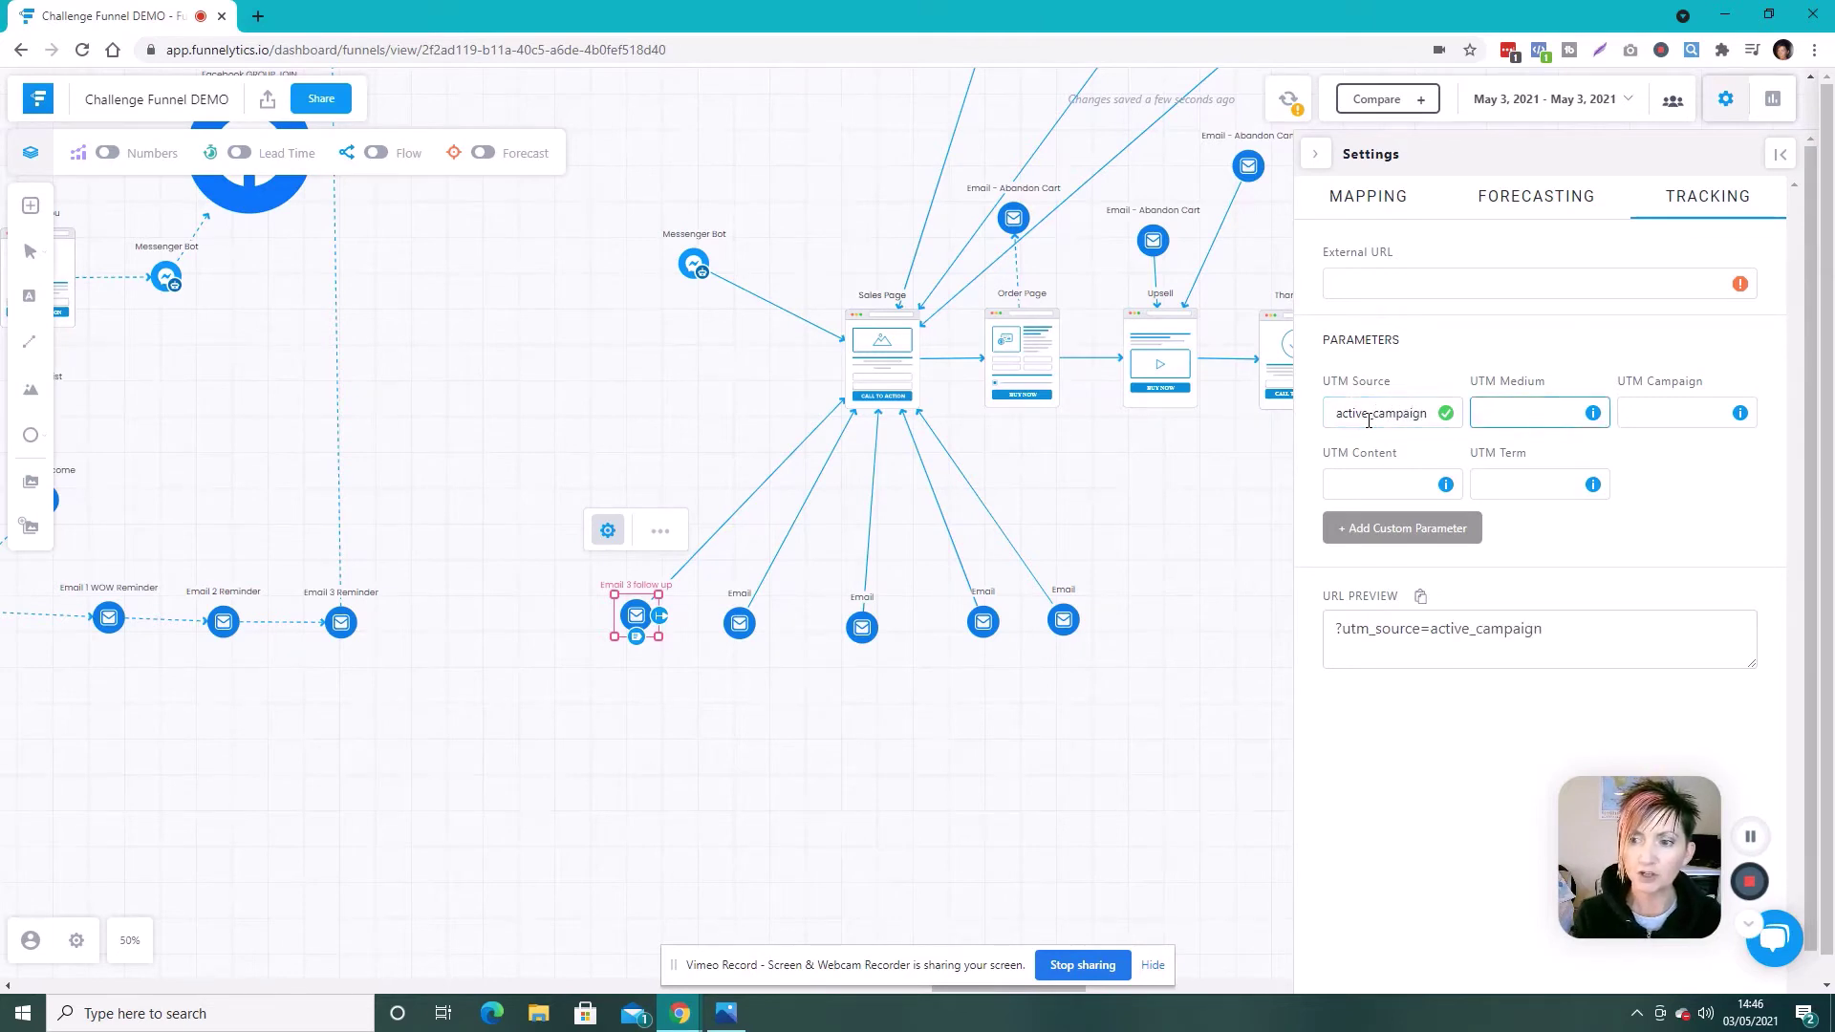
type("email")
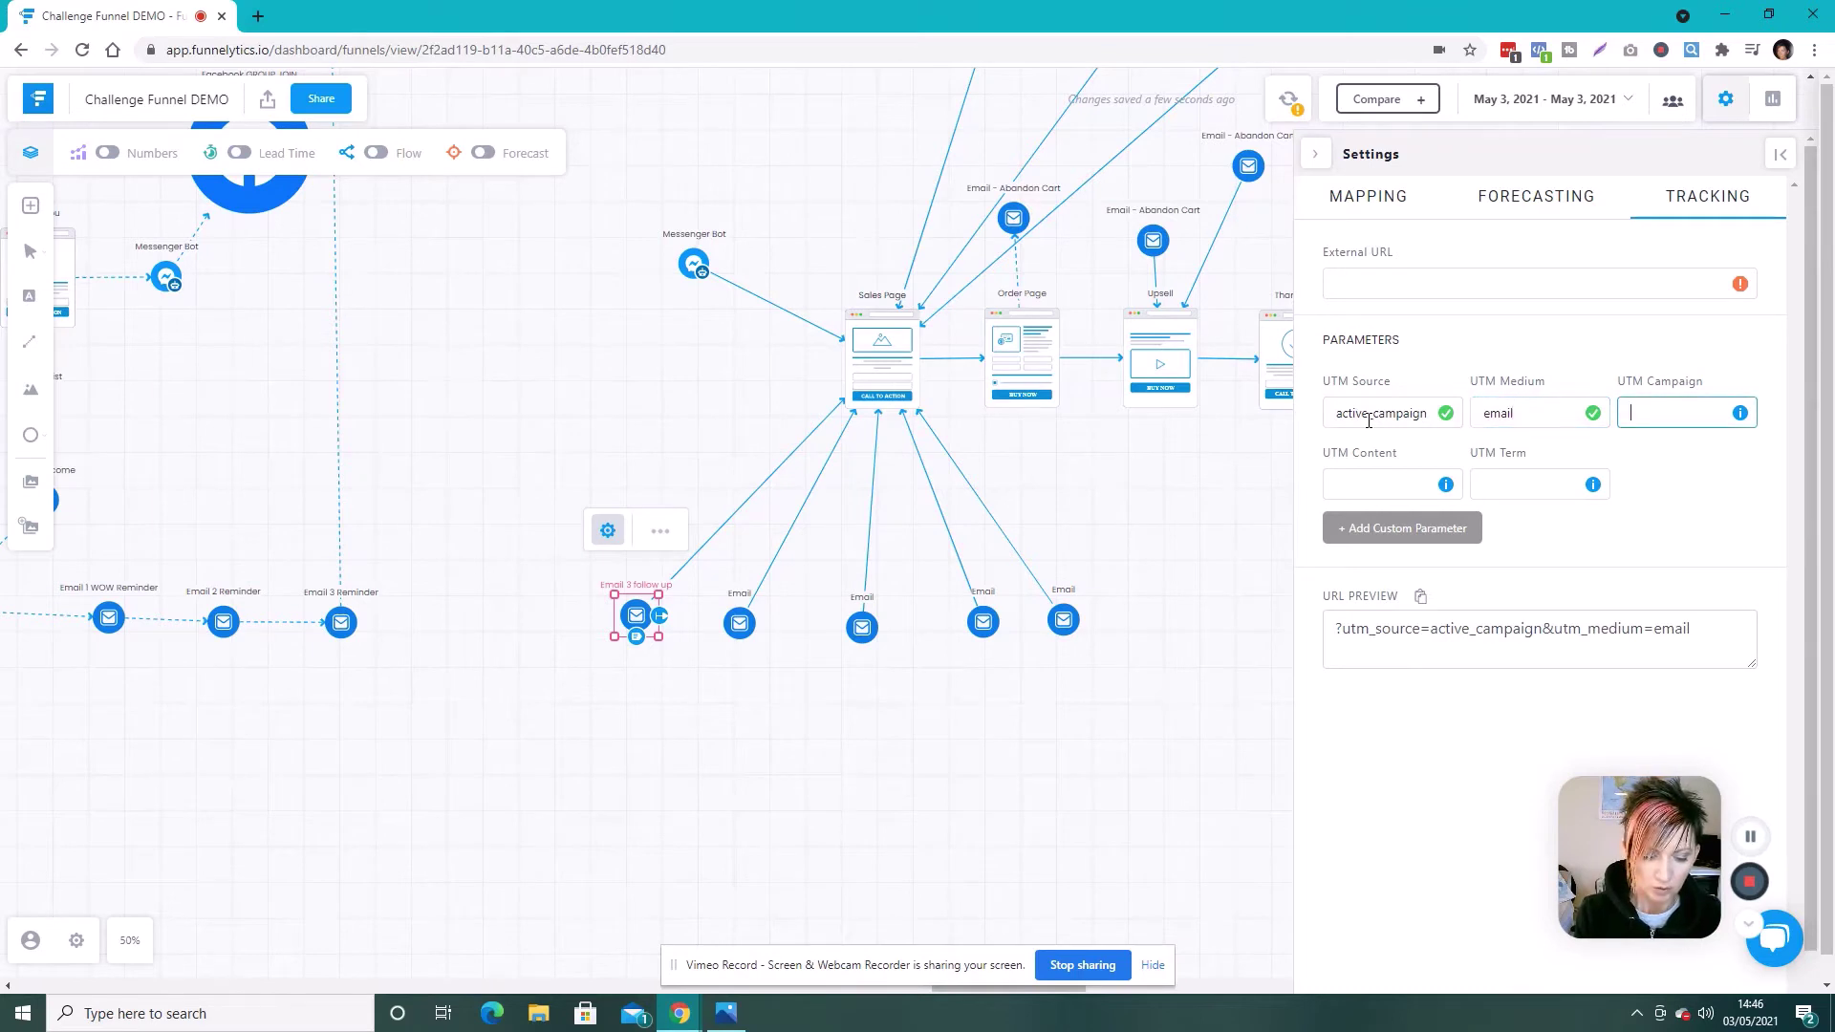
Fill in the Email 3 follow up's remaining UTM parameters: campaign aprilchallenge, content followup and term email3.
type("aprilchallenge")
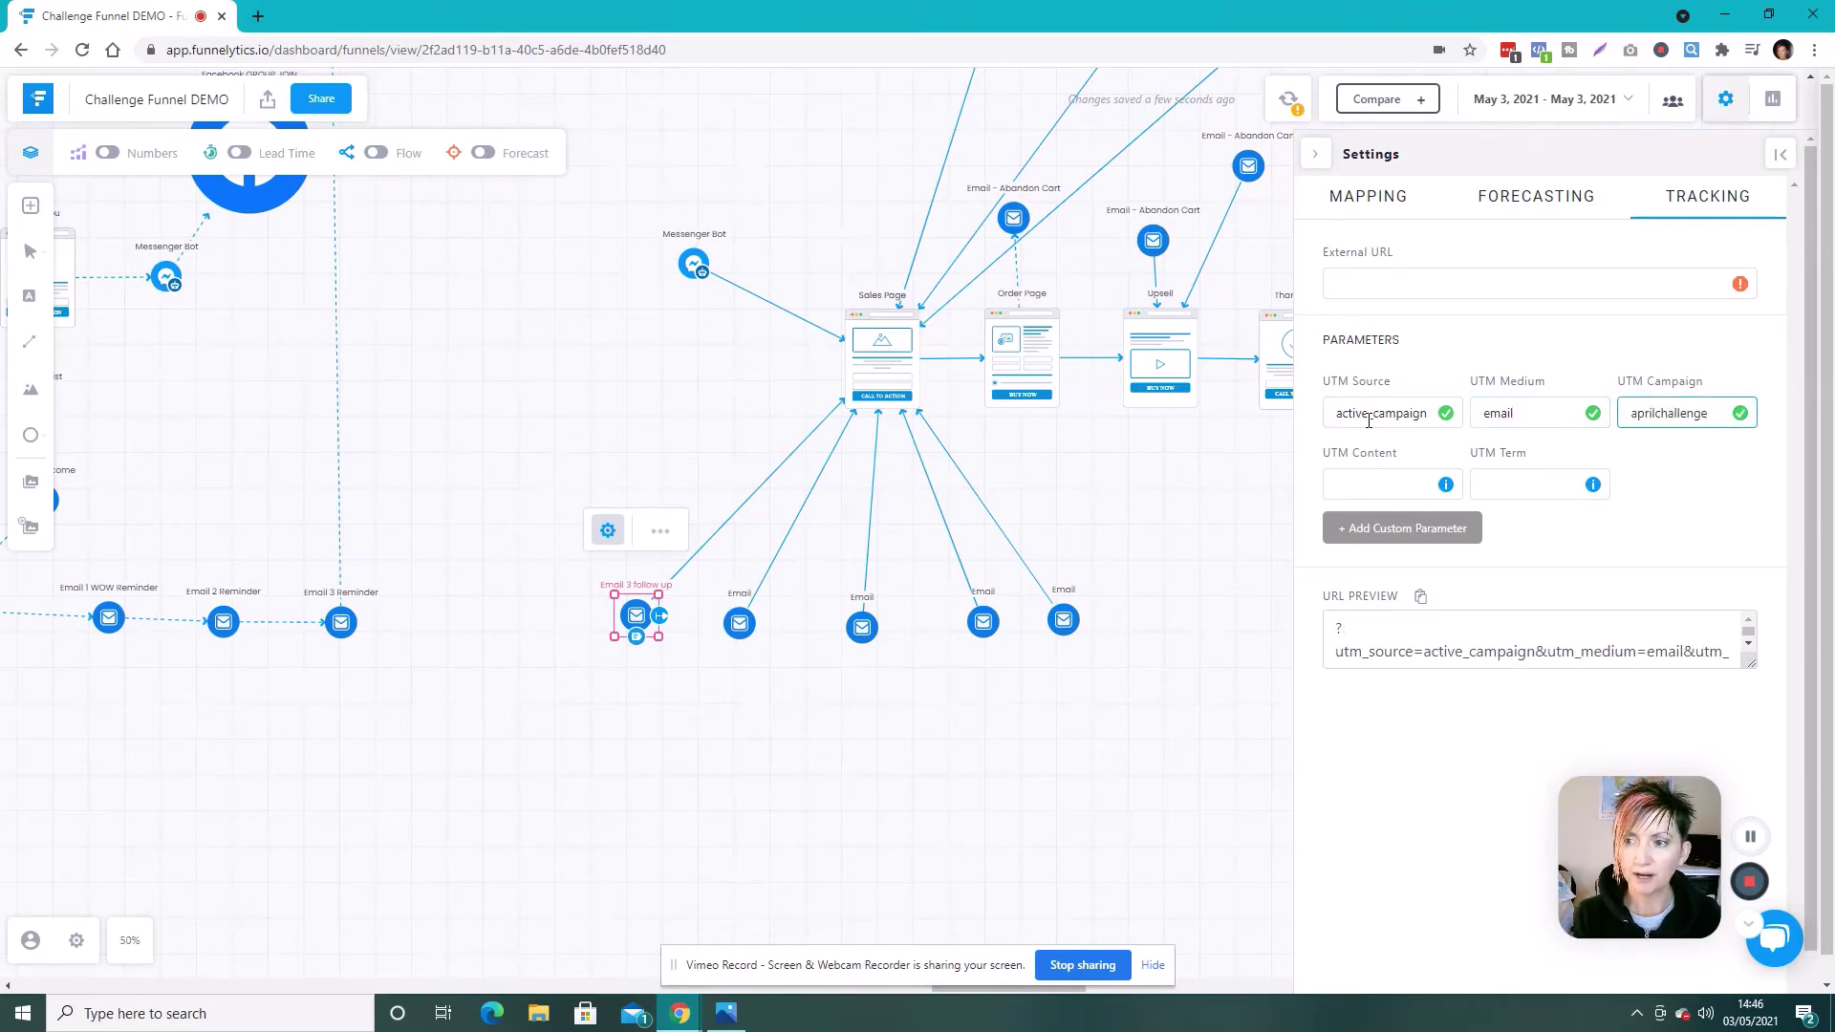
key("Tab")
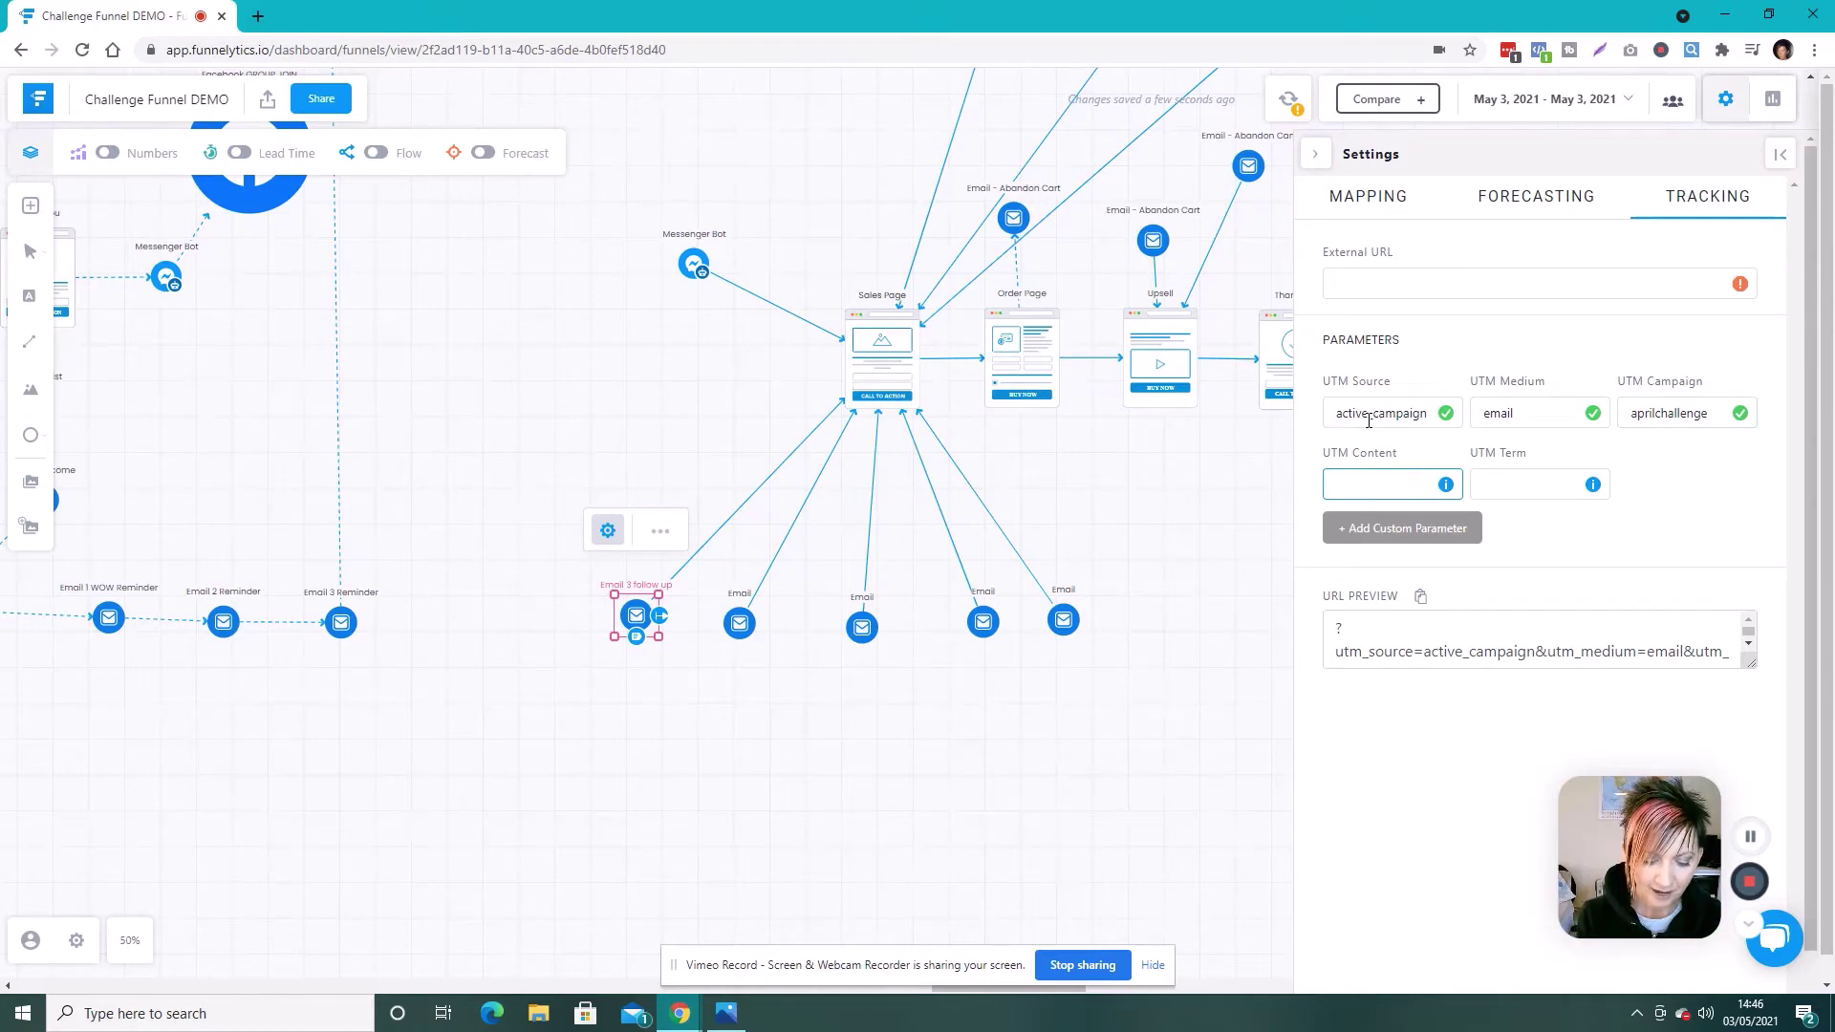
type("followup")
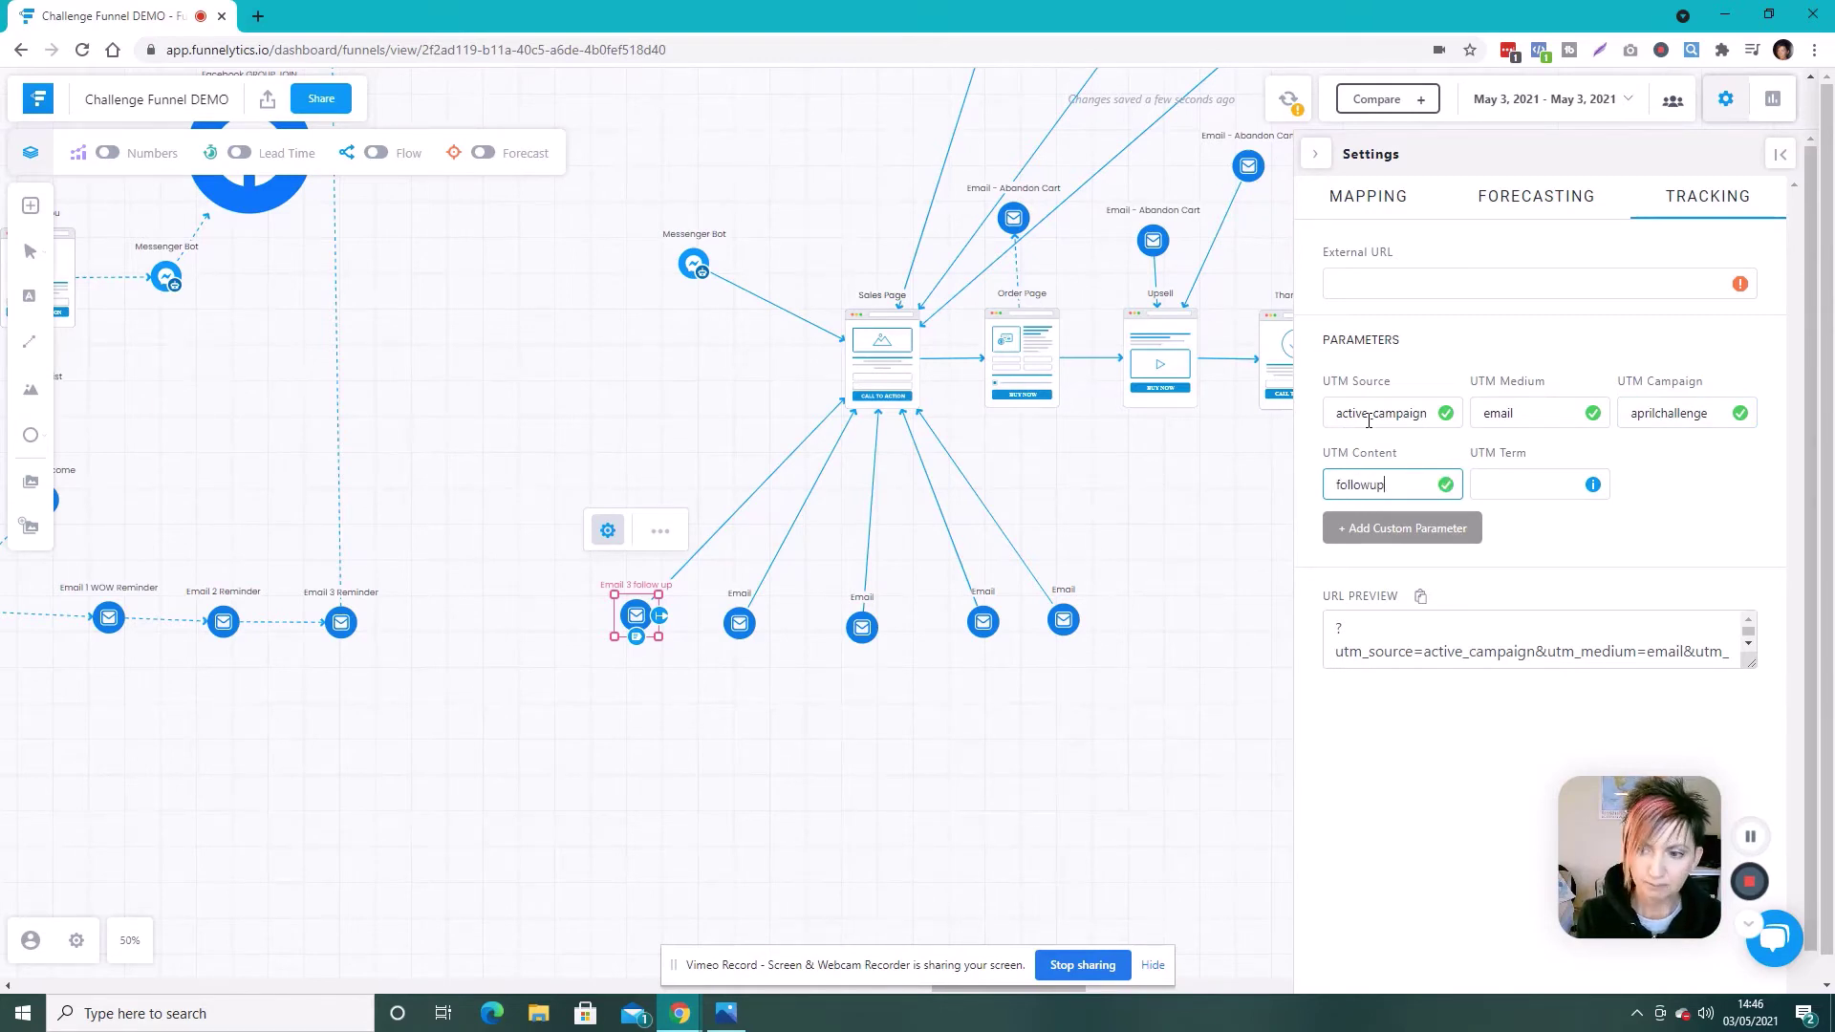
key("Tab")
type("email")
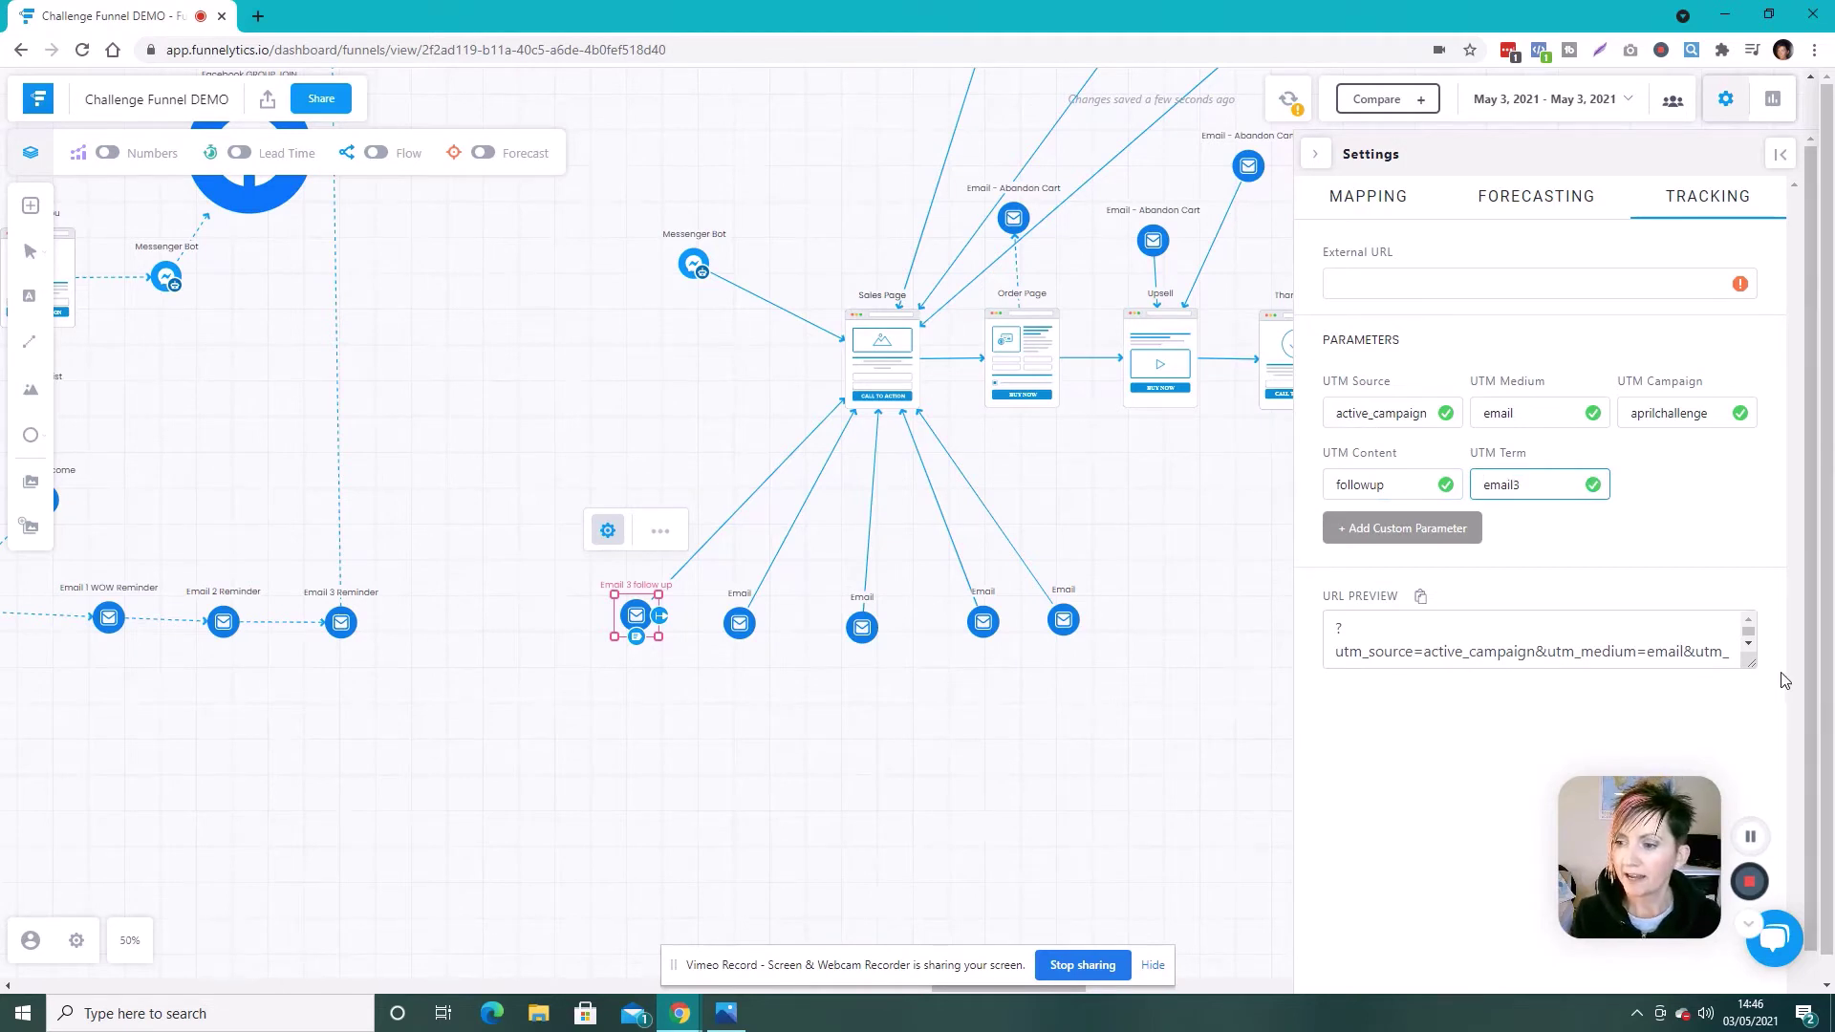
Enlarge the Email 3 follow up's URL preview to examine and select the full UTM string, and close the settings.
left_click(1410, 655)
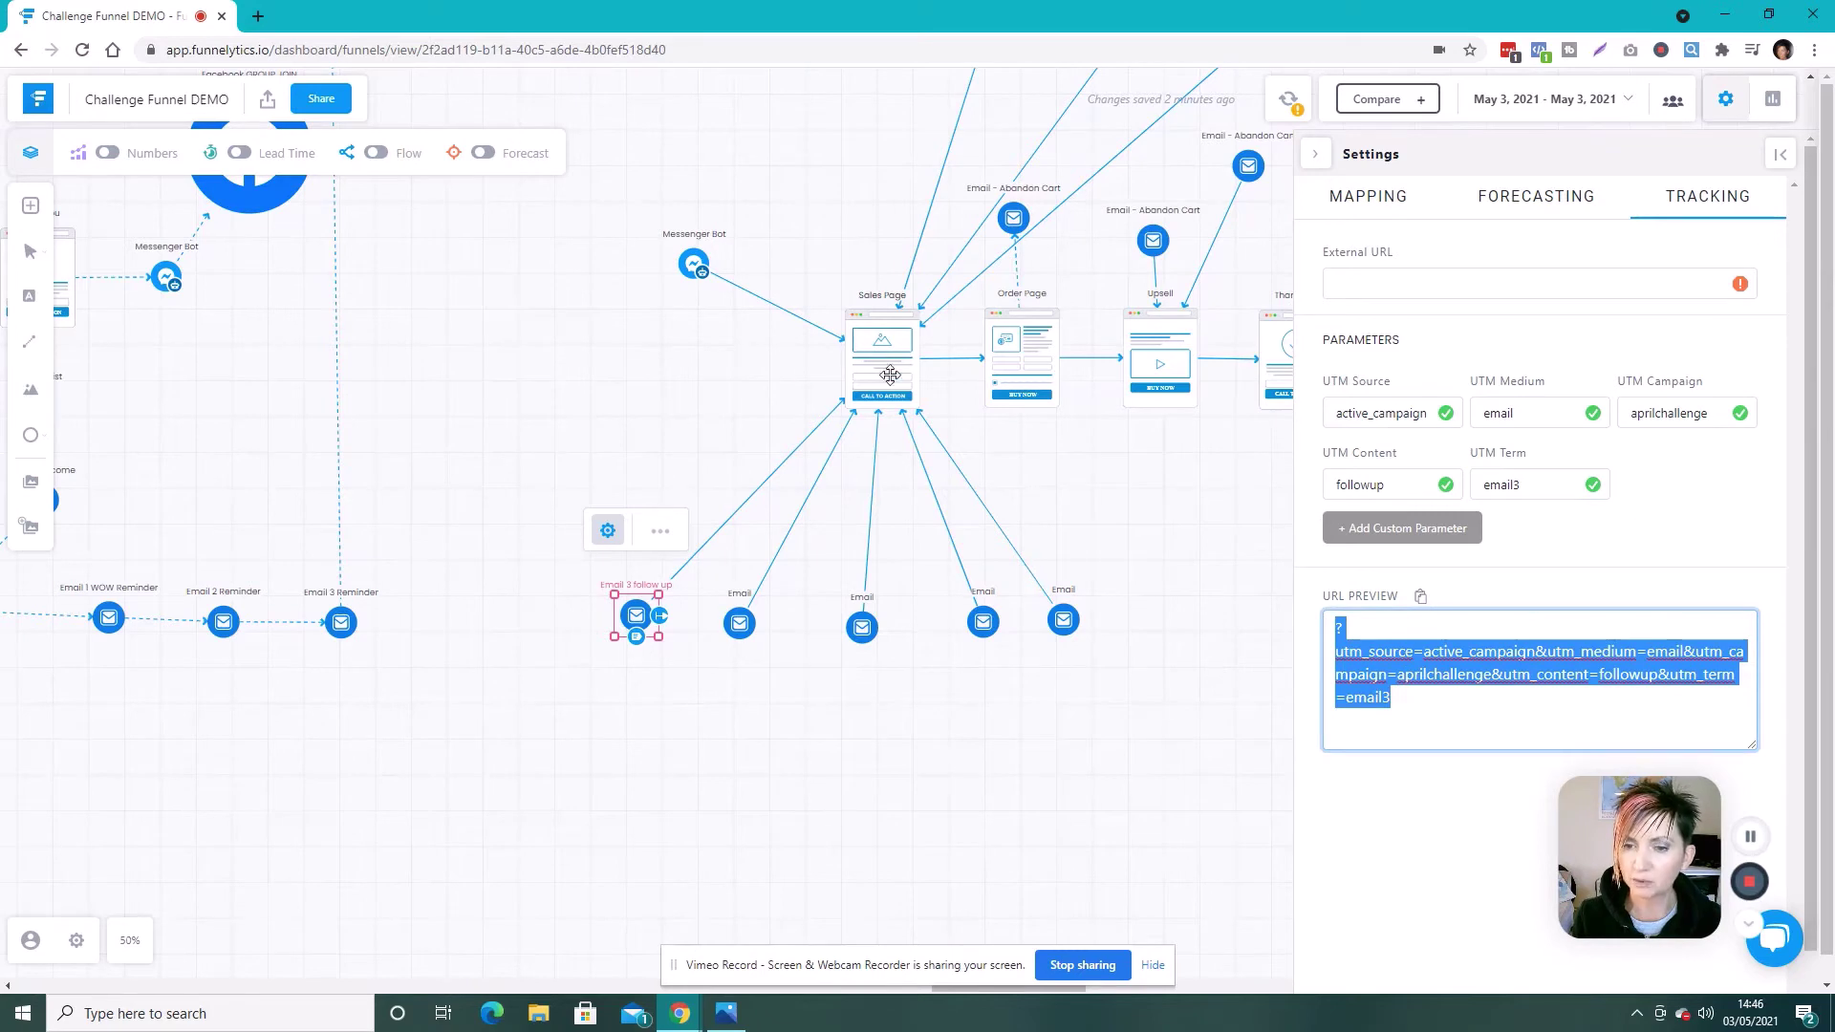
left_click(889, 332)
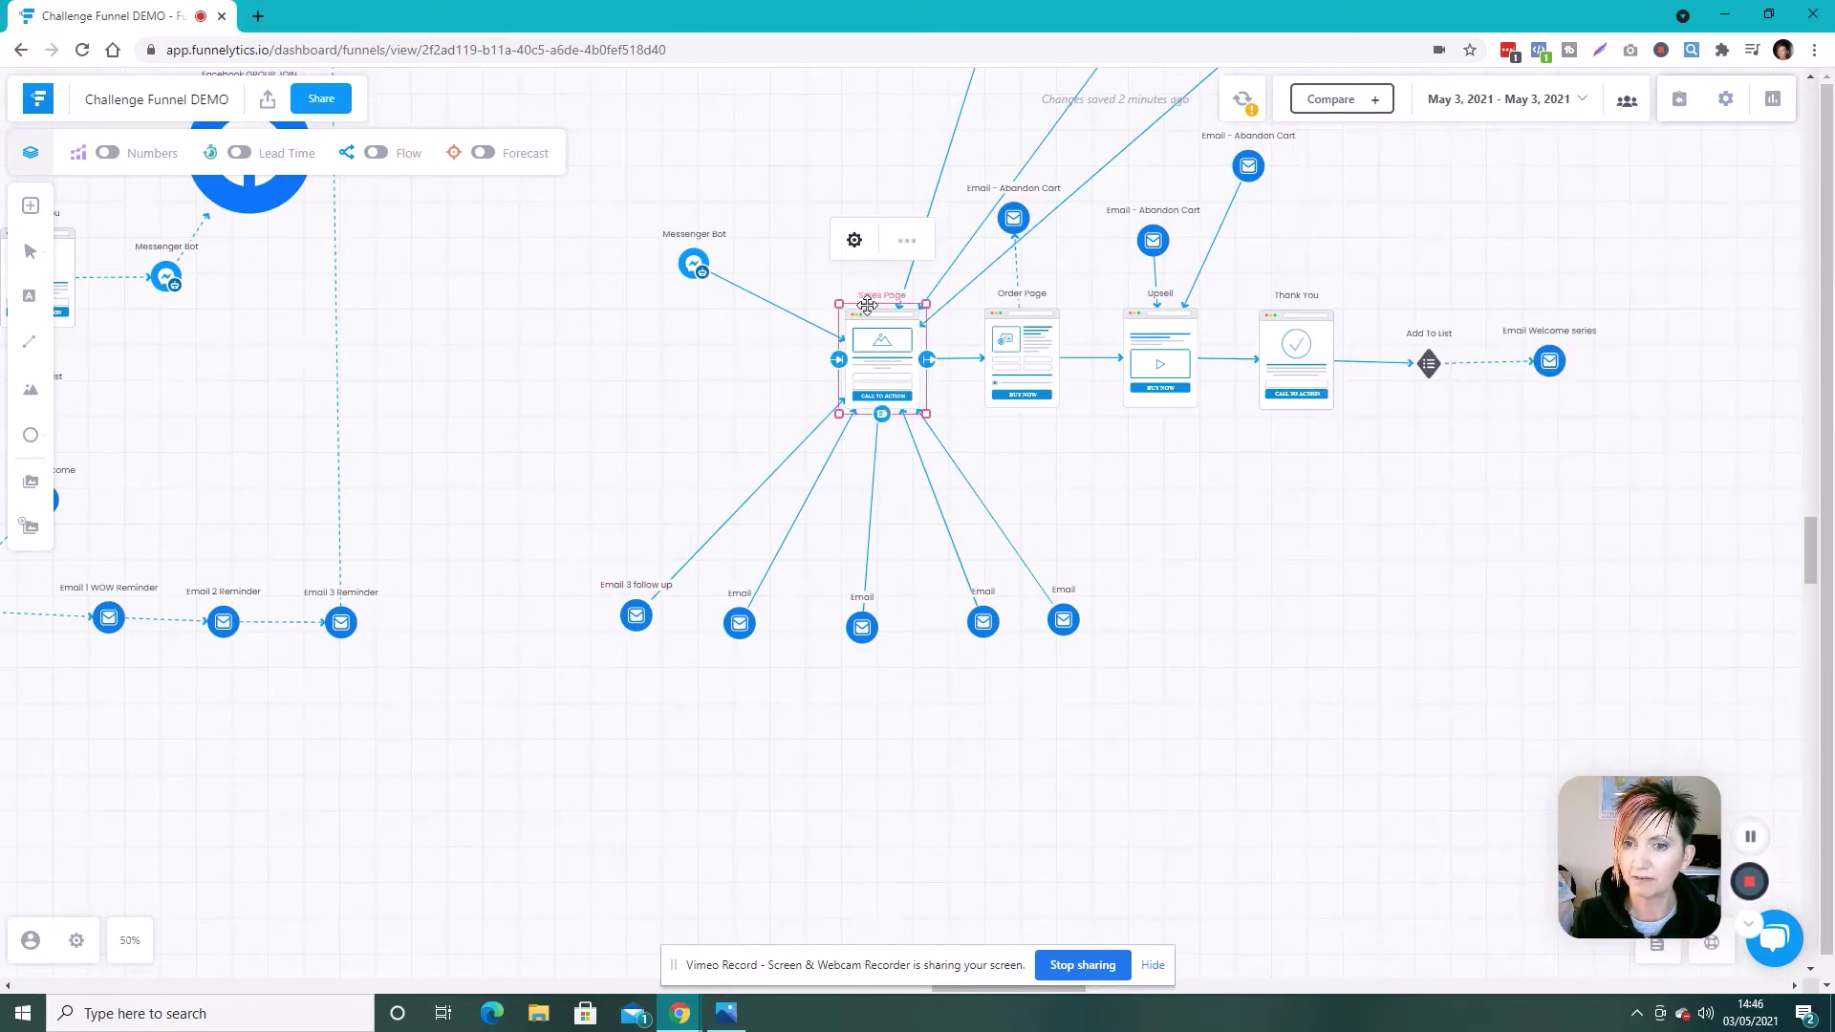
left_click(636, 615)
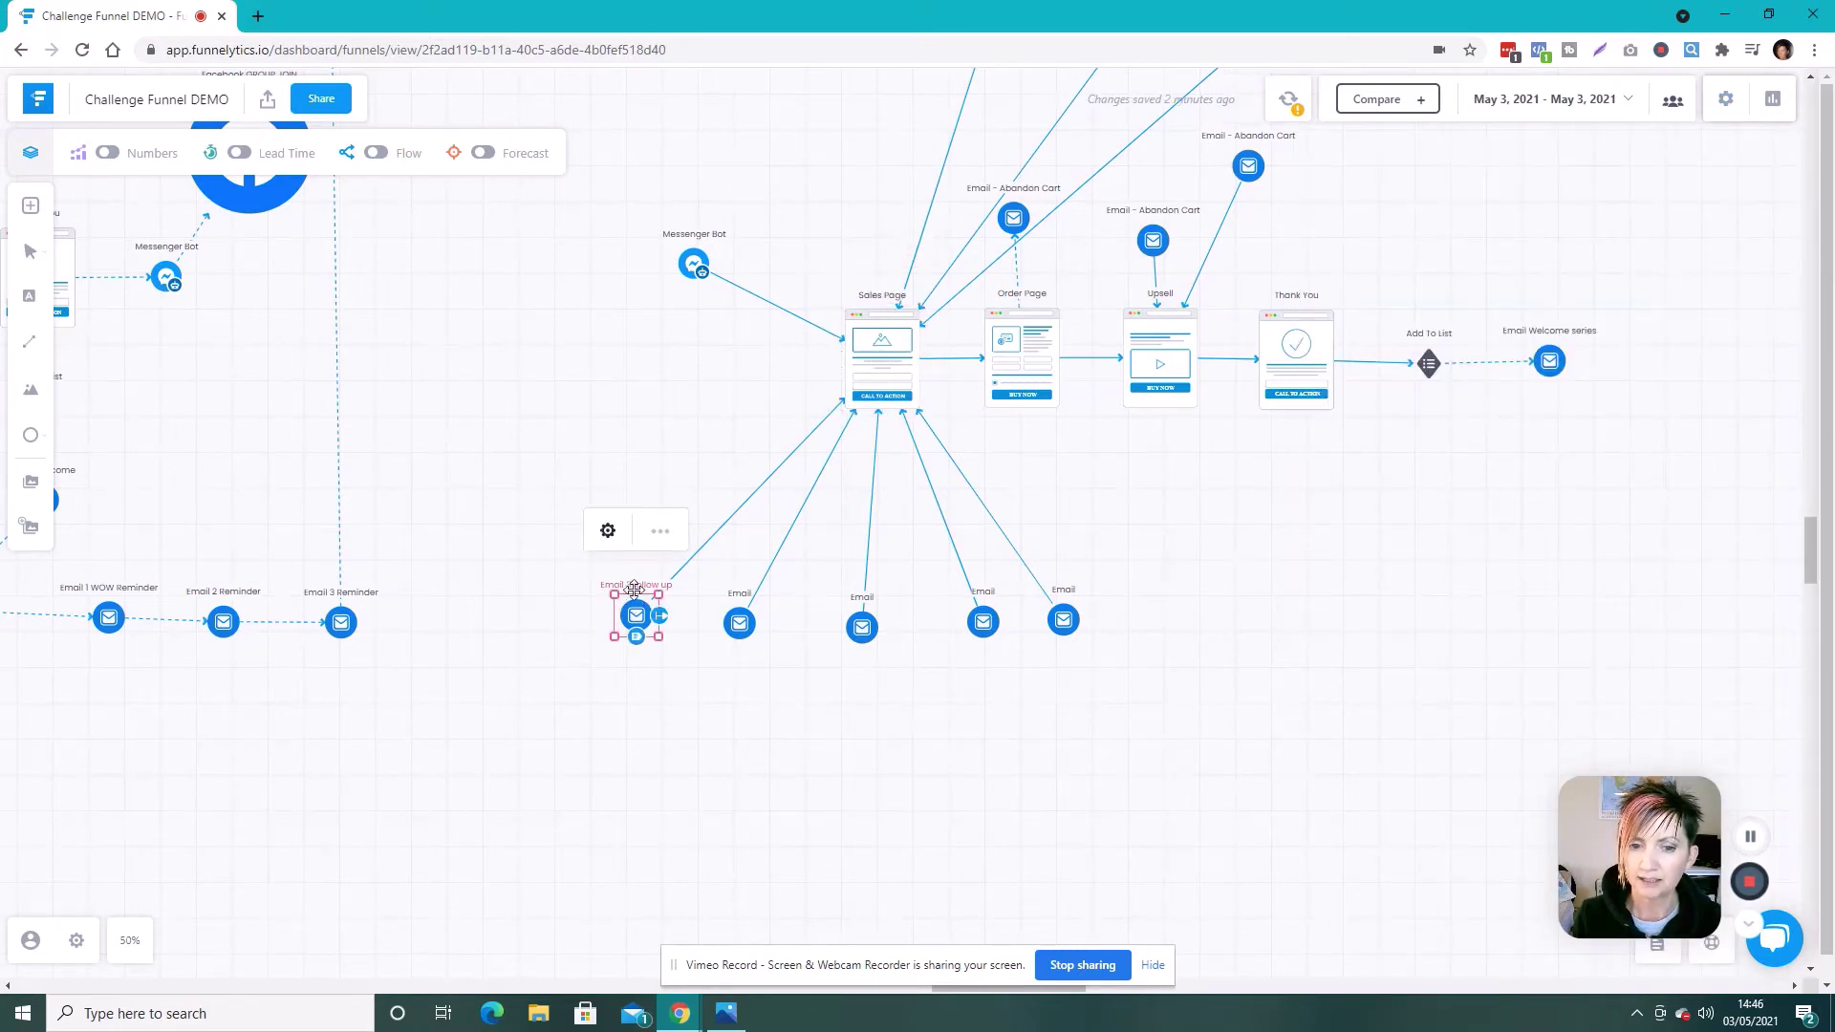
left_click(608, 530)
left_click(1694, 199)
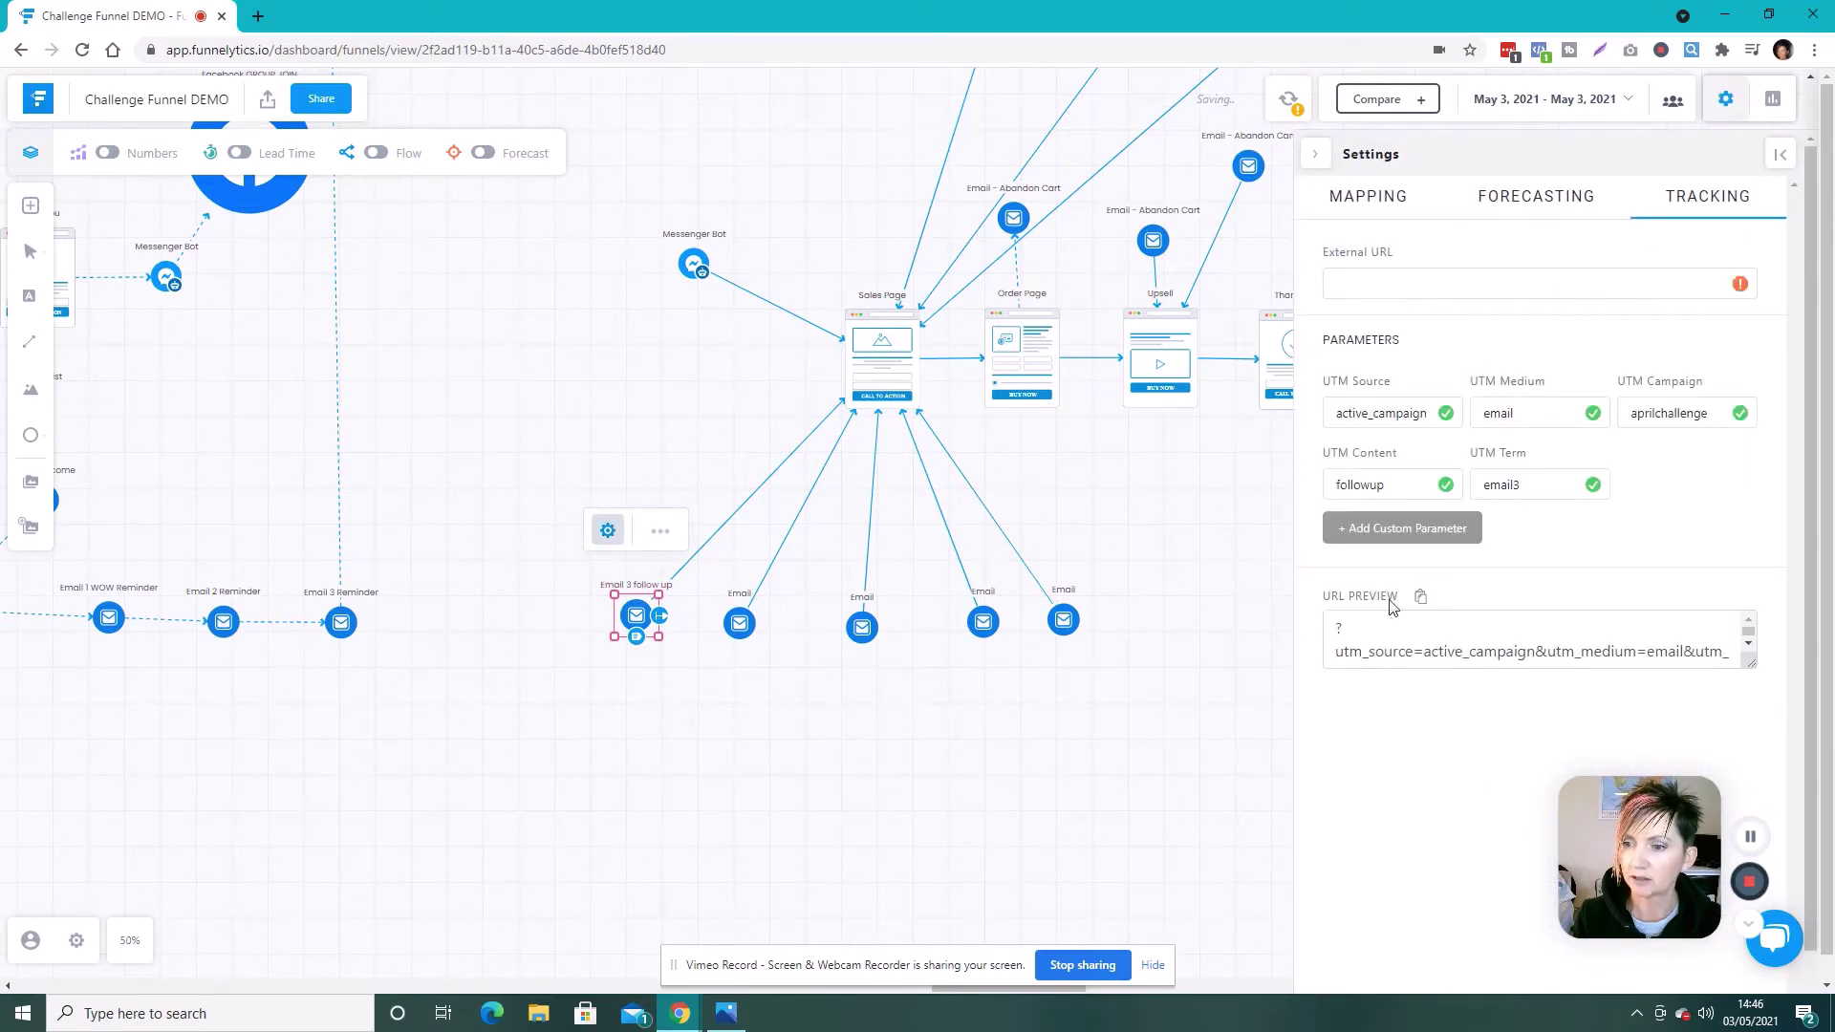
left_click(1339, 626)
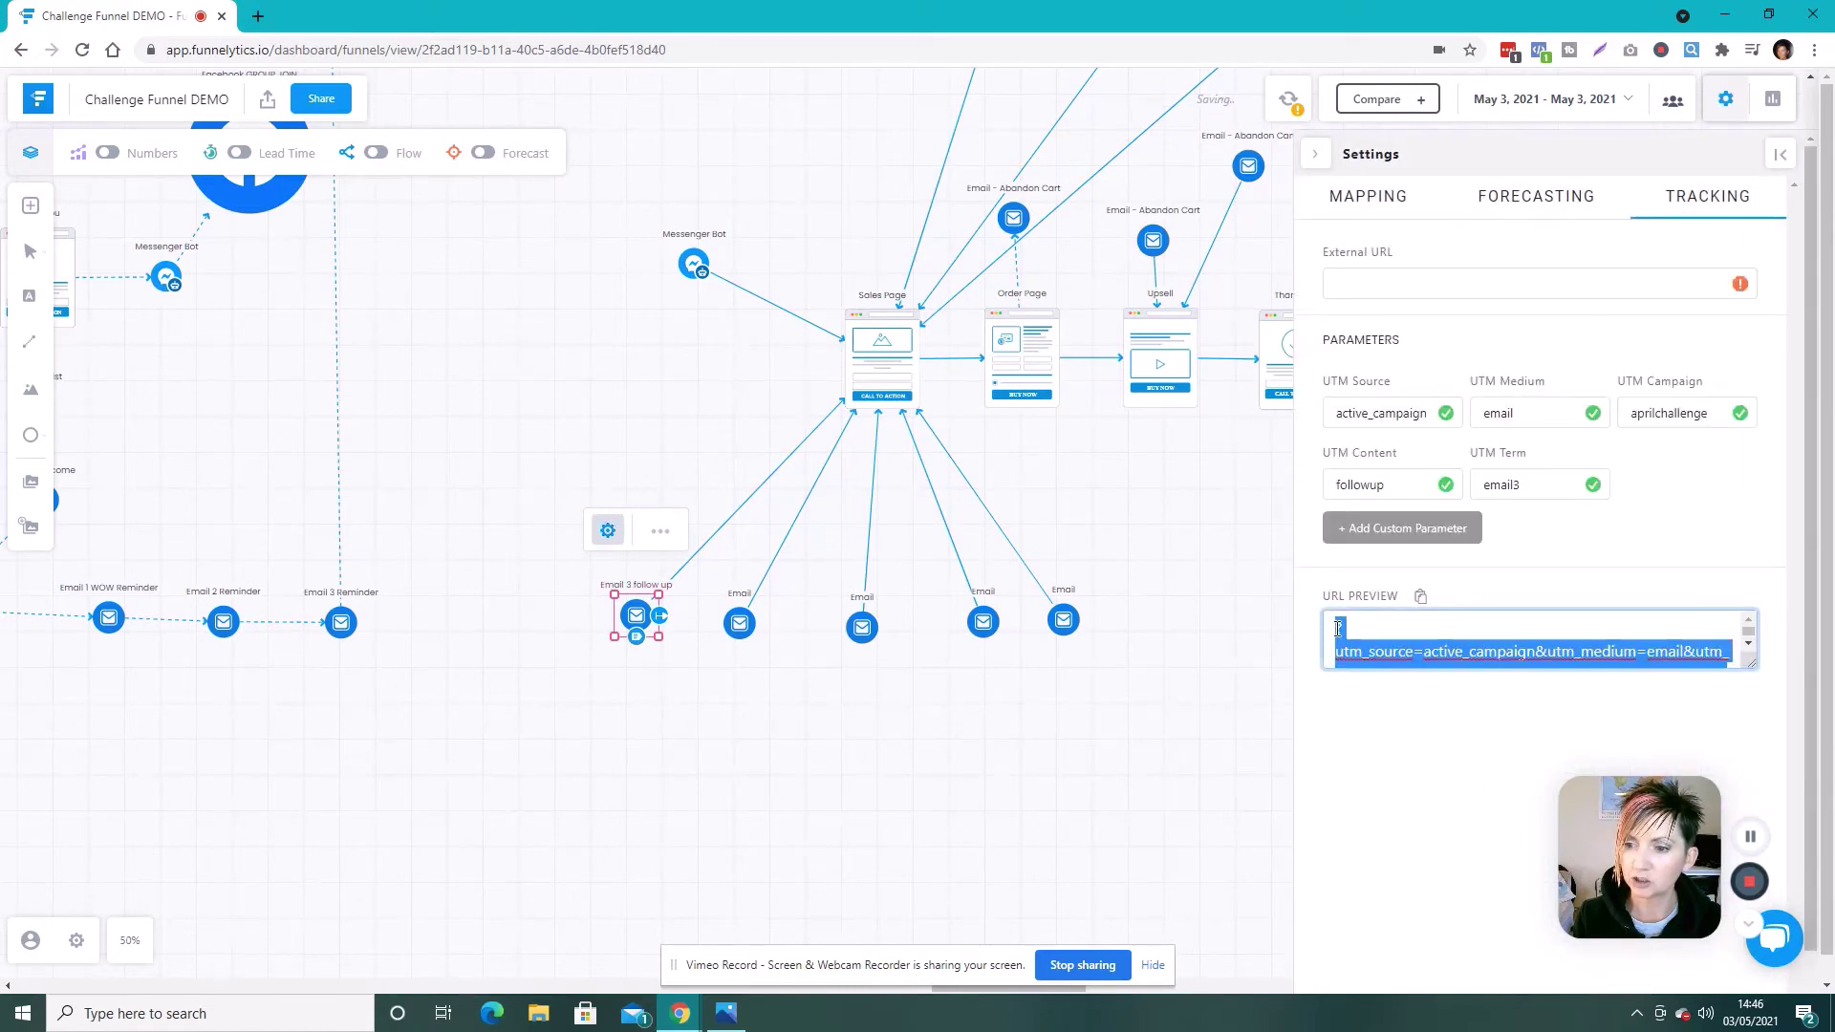
left_click(1339, 629)
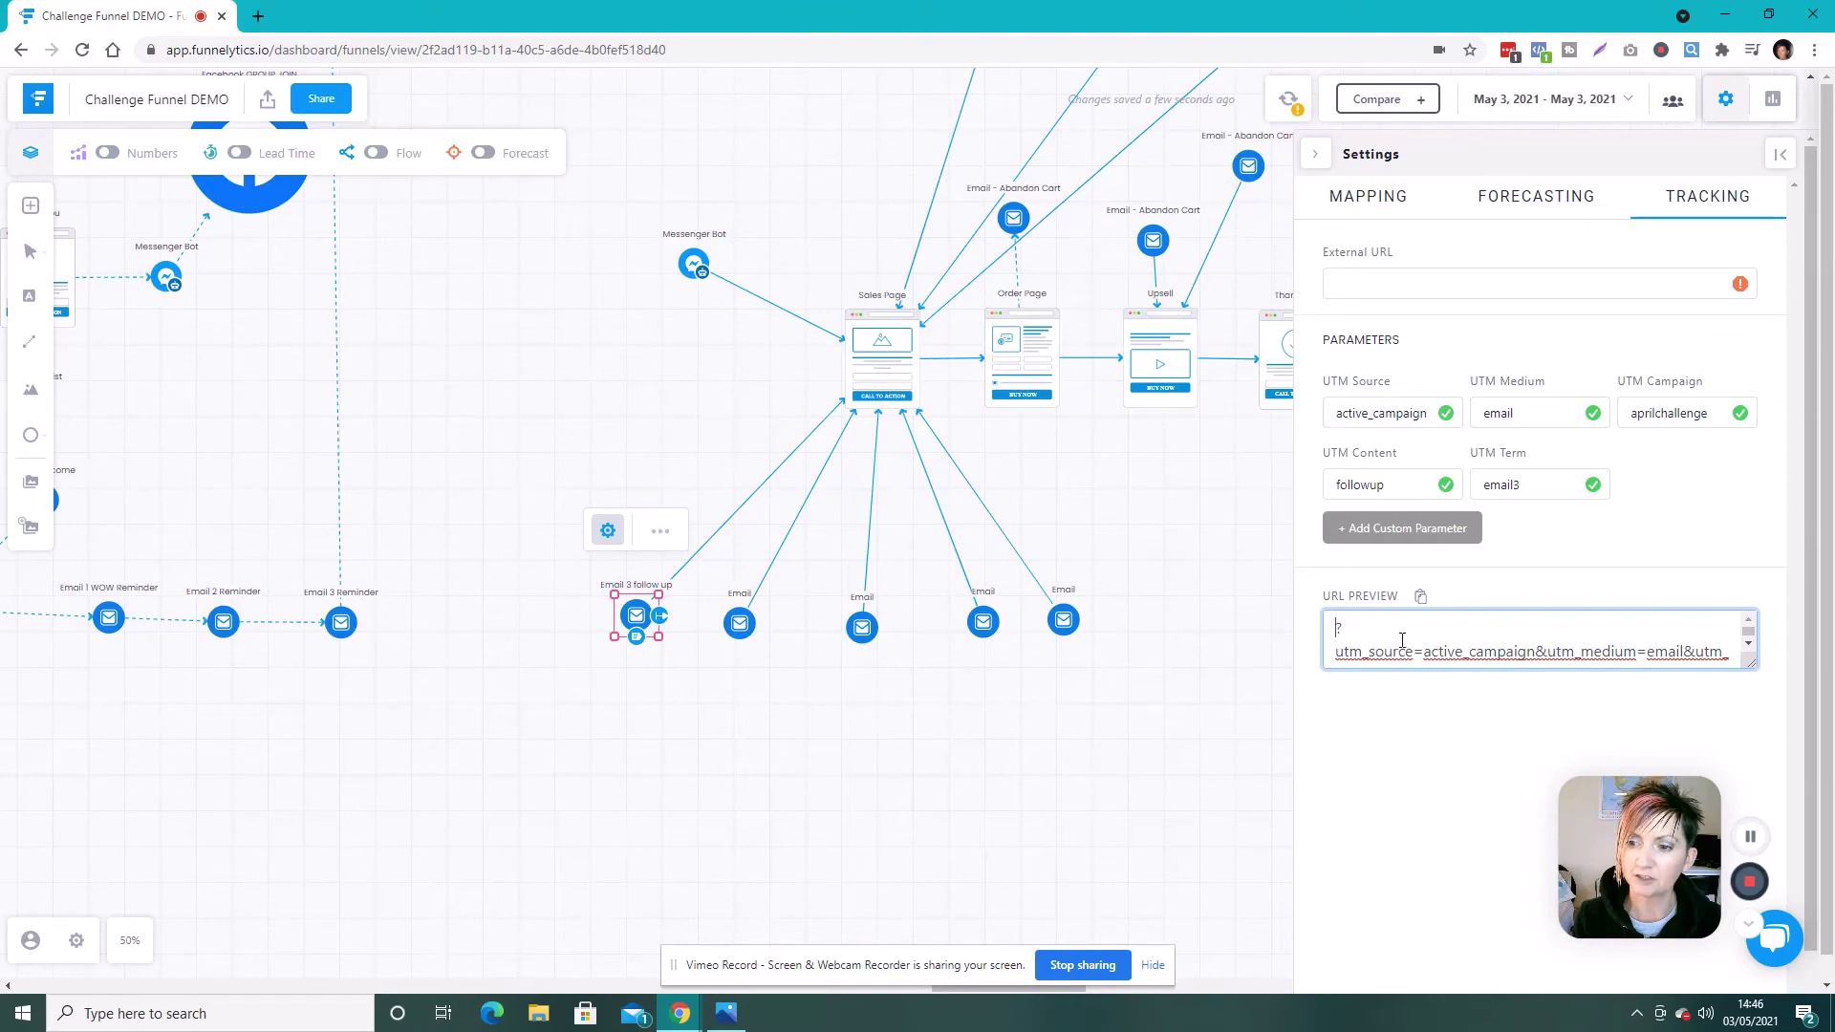
left_click_drag(1750, 669, 1744, 709)
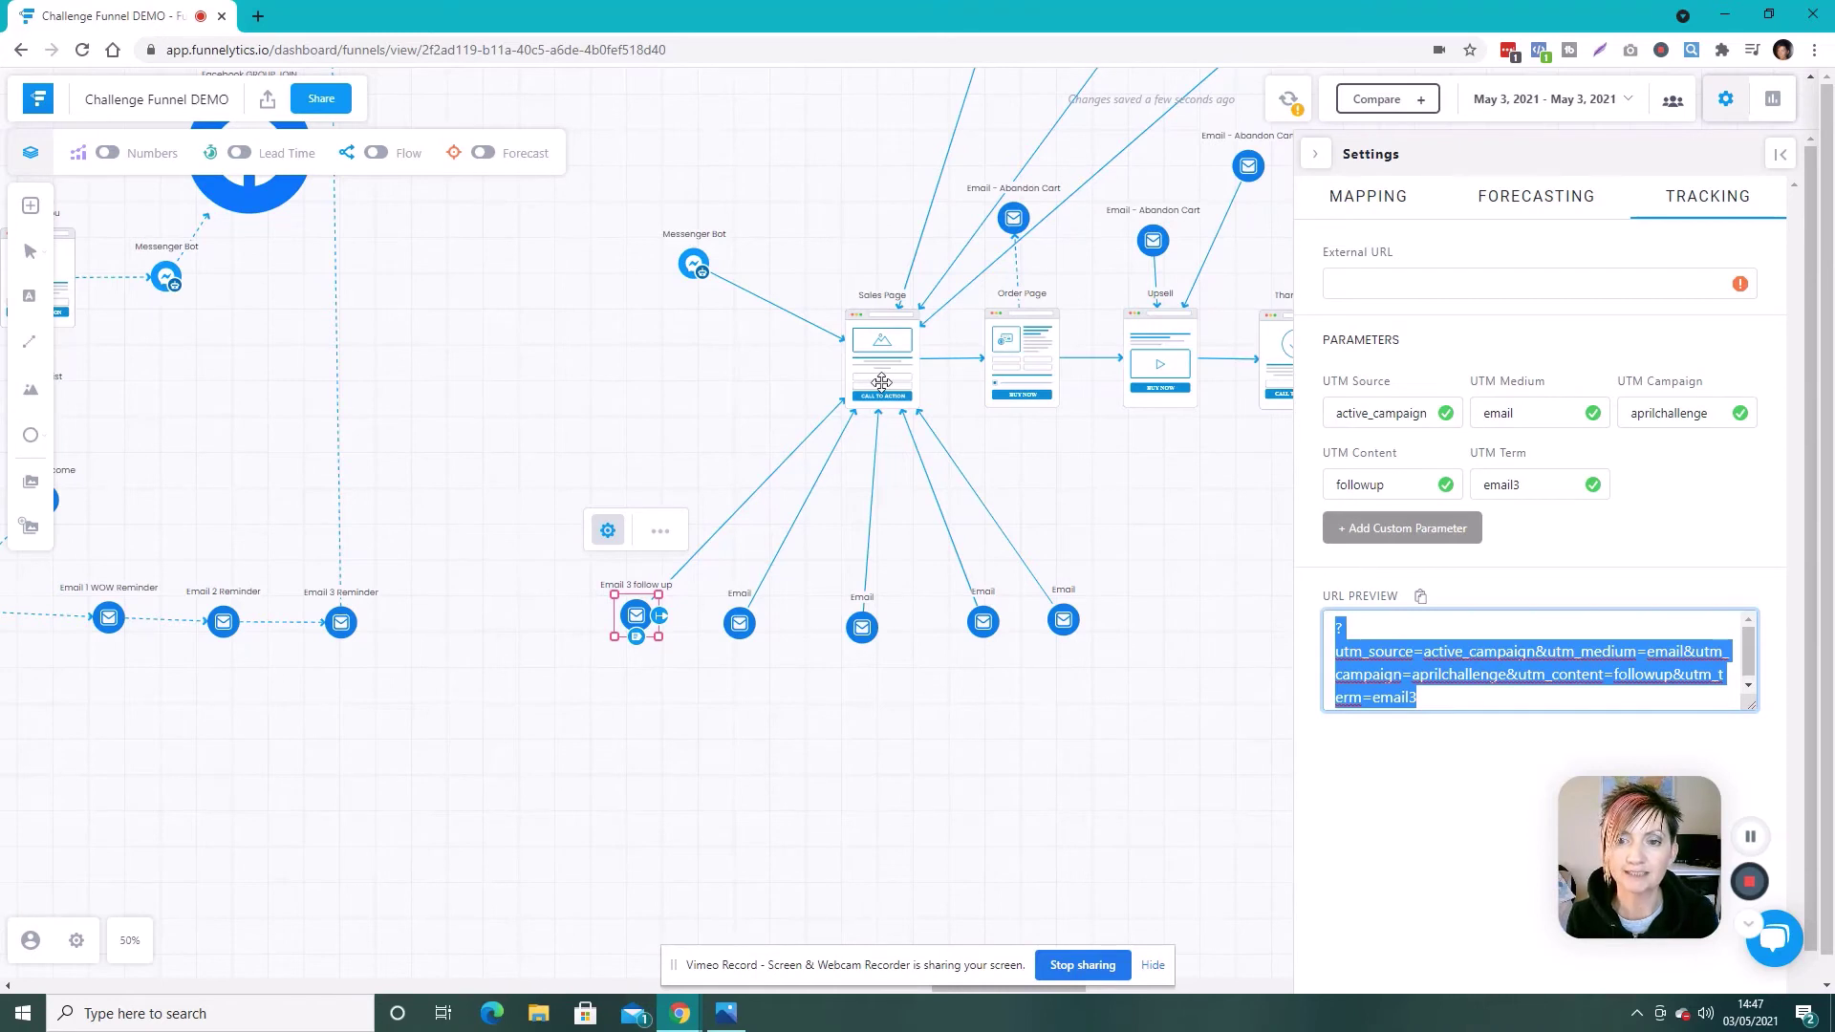
left_click(937, 822)
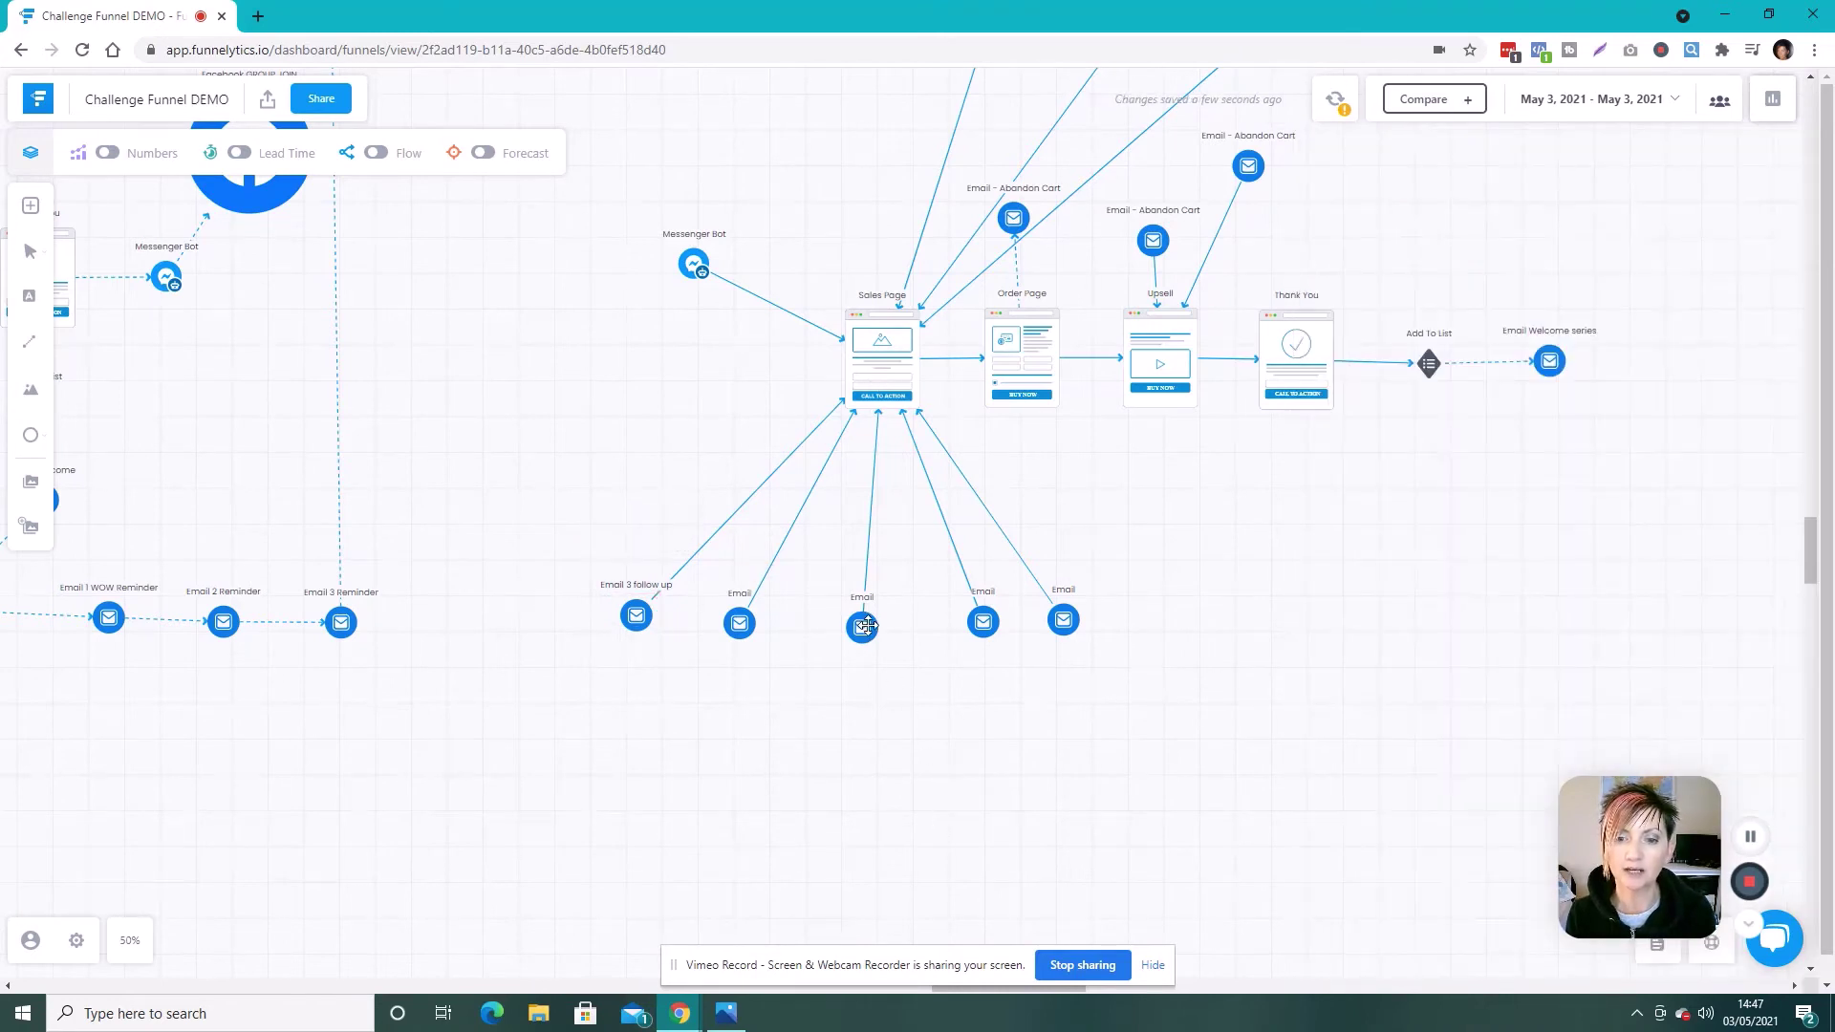
Move the middle of the five emails linked to the Sales Page slightly lower on the map and deselect it.
mouse_move(879, 627)
left_mouse_down()
mouse_move(889, 715)
mouse_move(887, 648)
left_mouse_up()
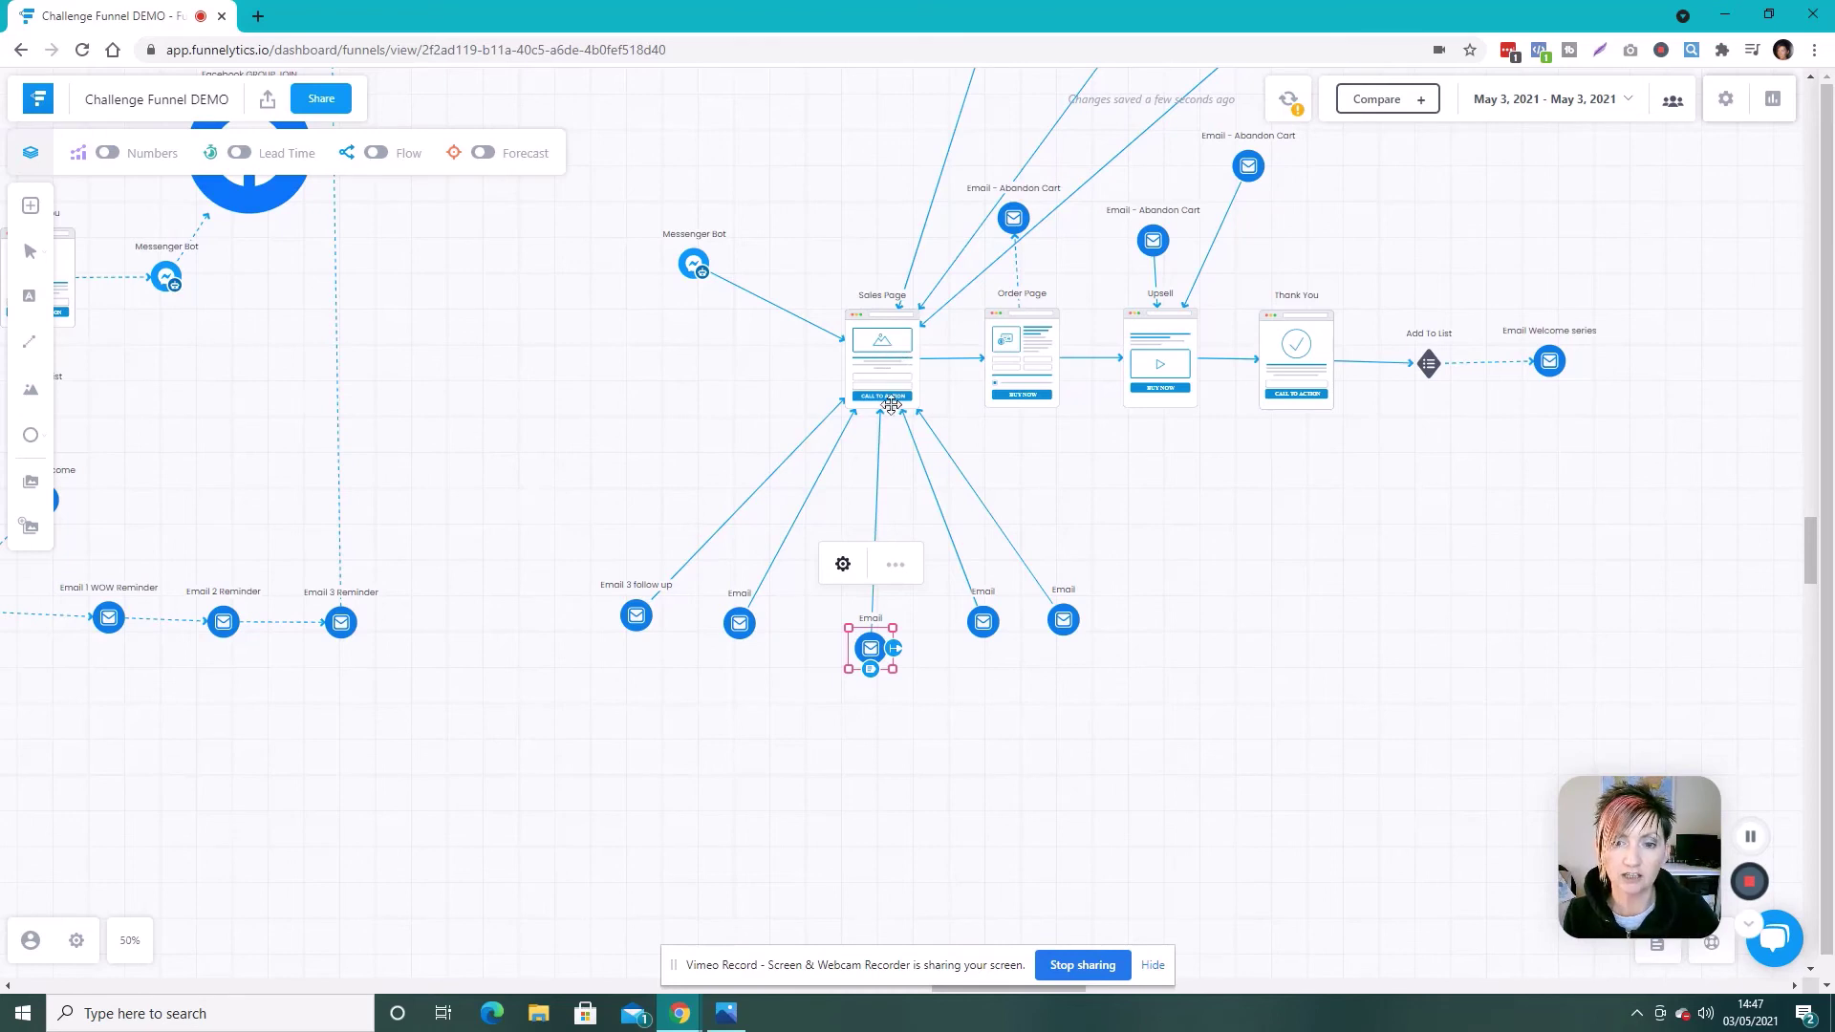
mouse_move(901, 418)
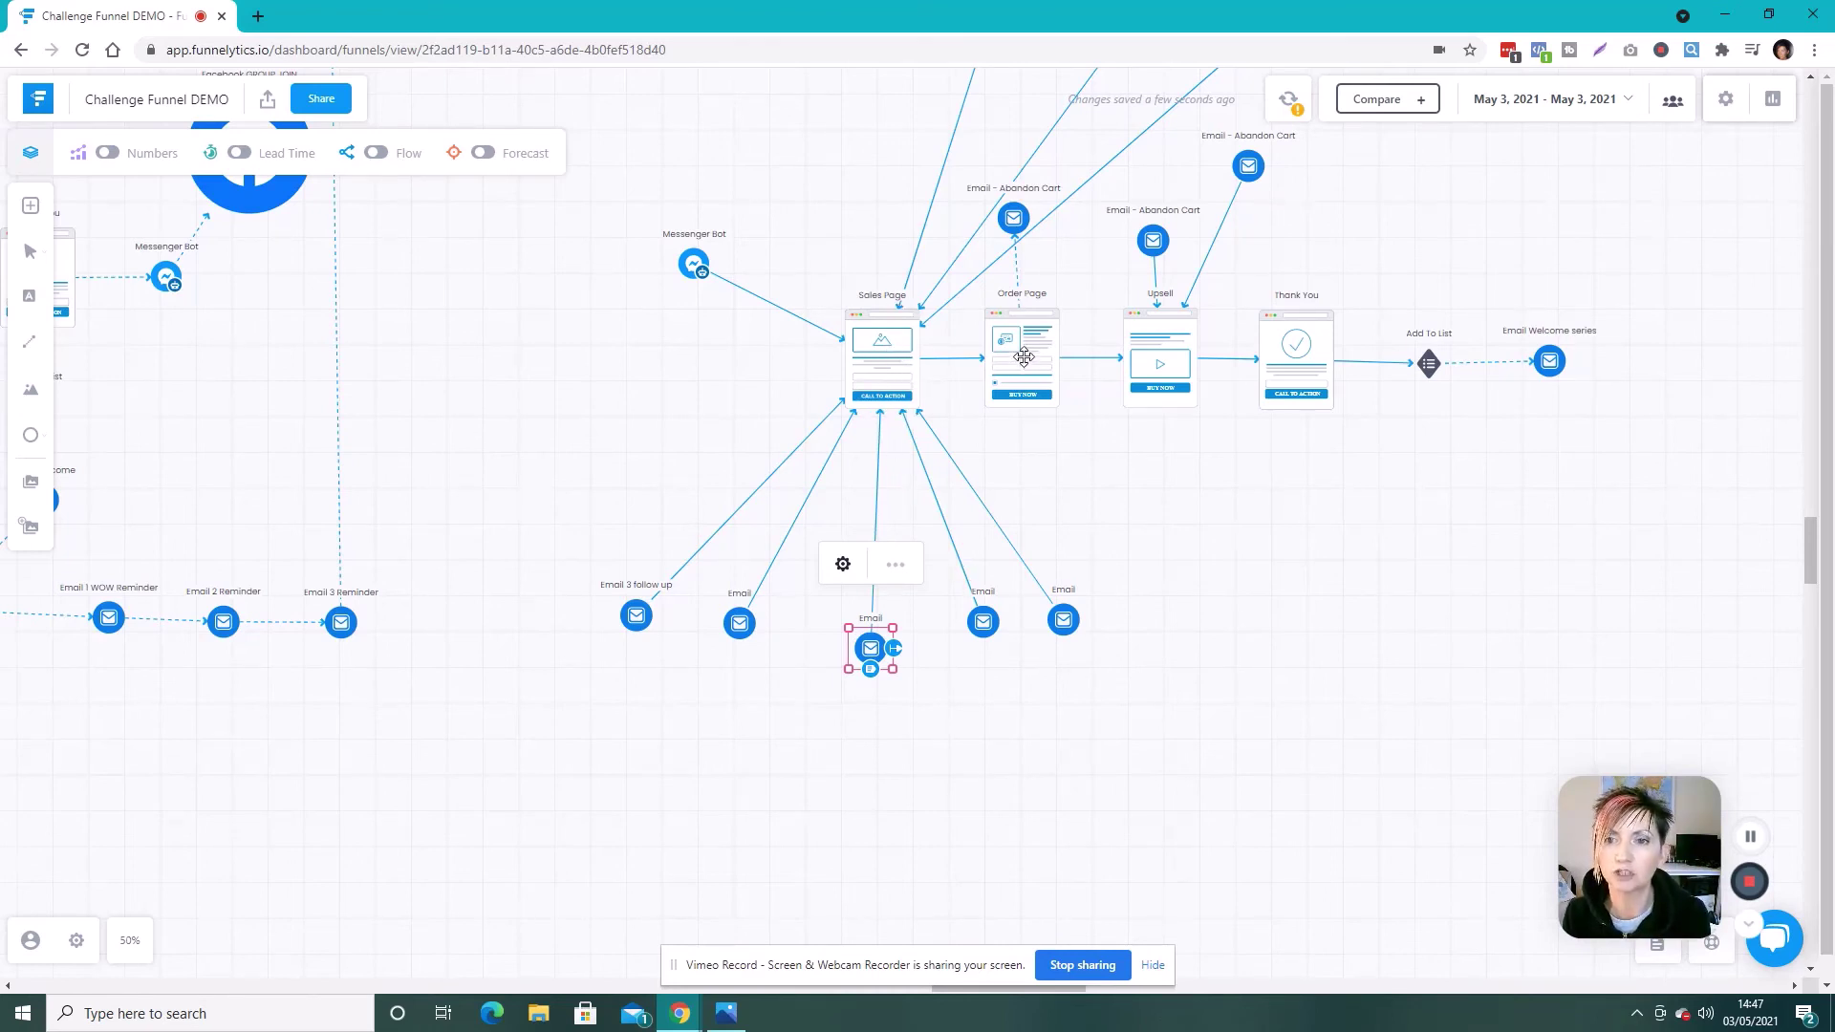
left_click(1025, 812)
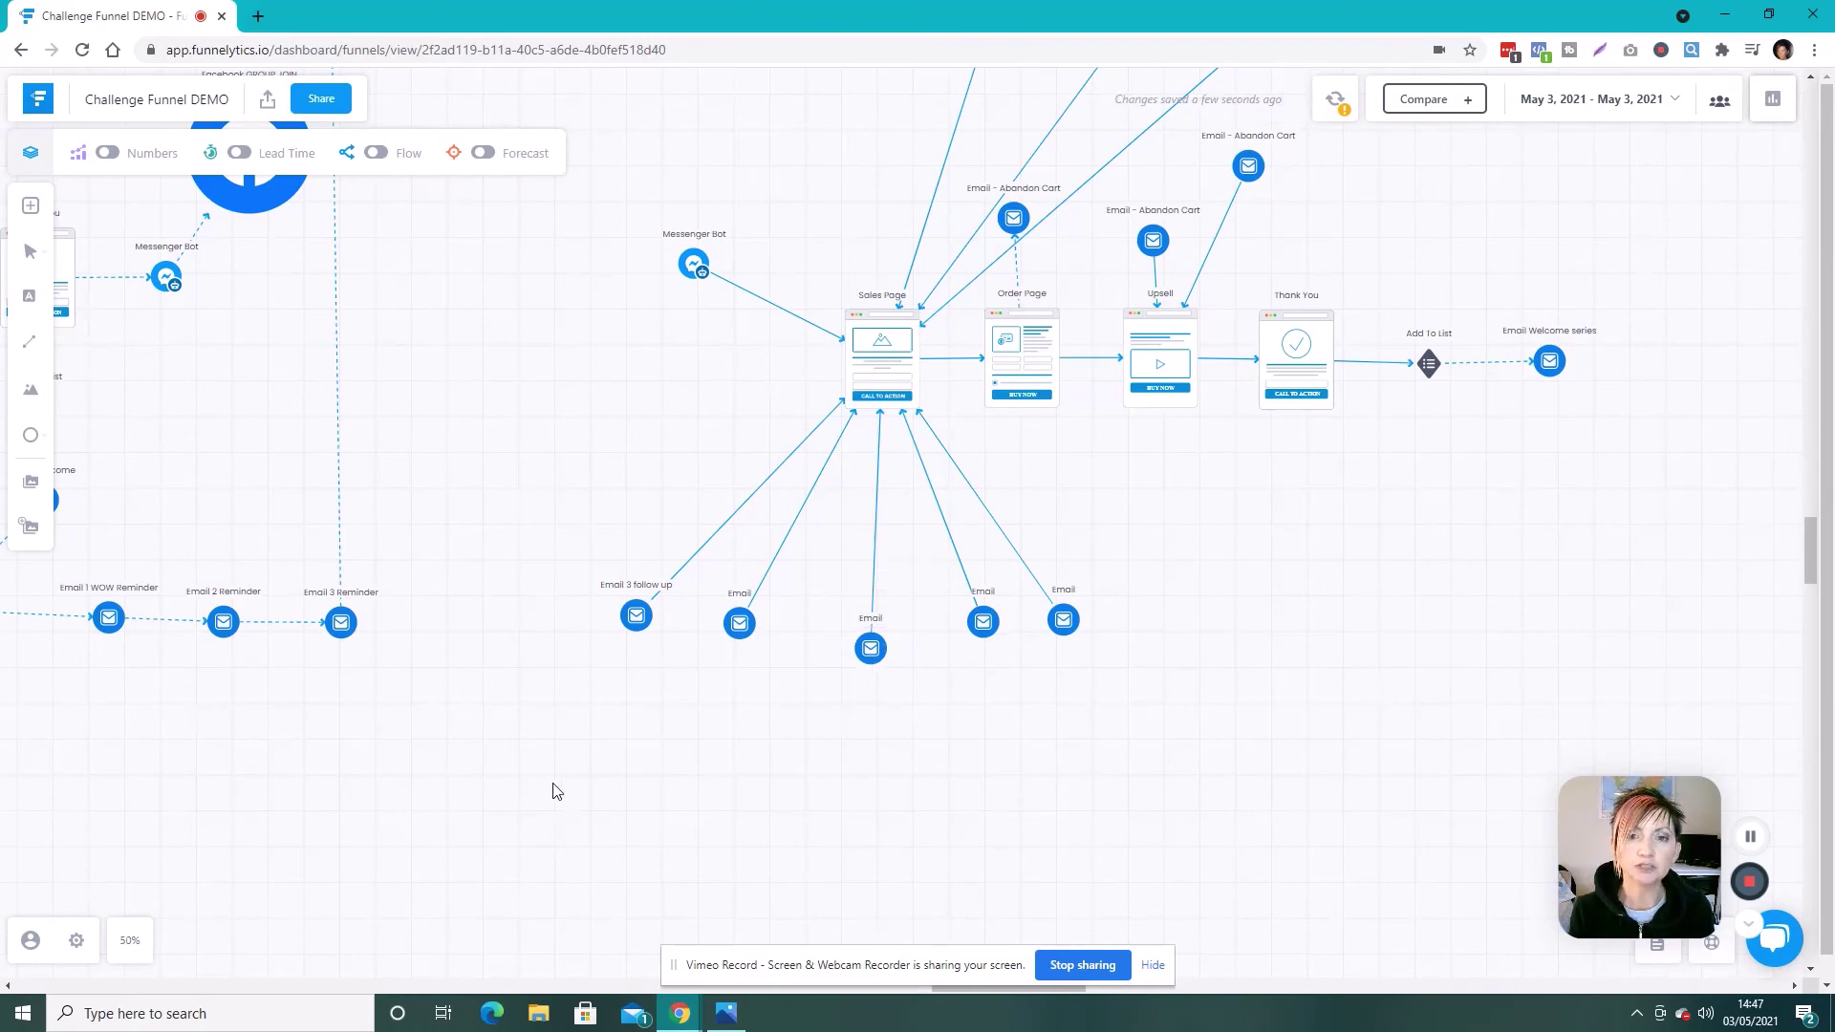
Activate the Lead Time layer on the funnel map.
mouse_move(134, 945)
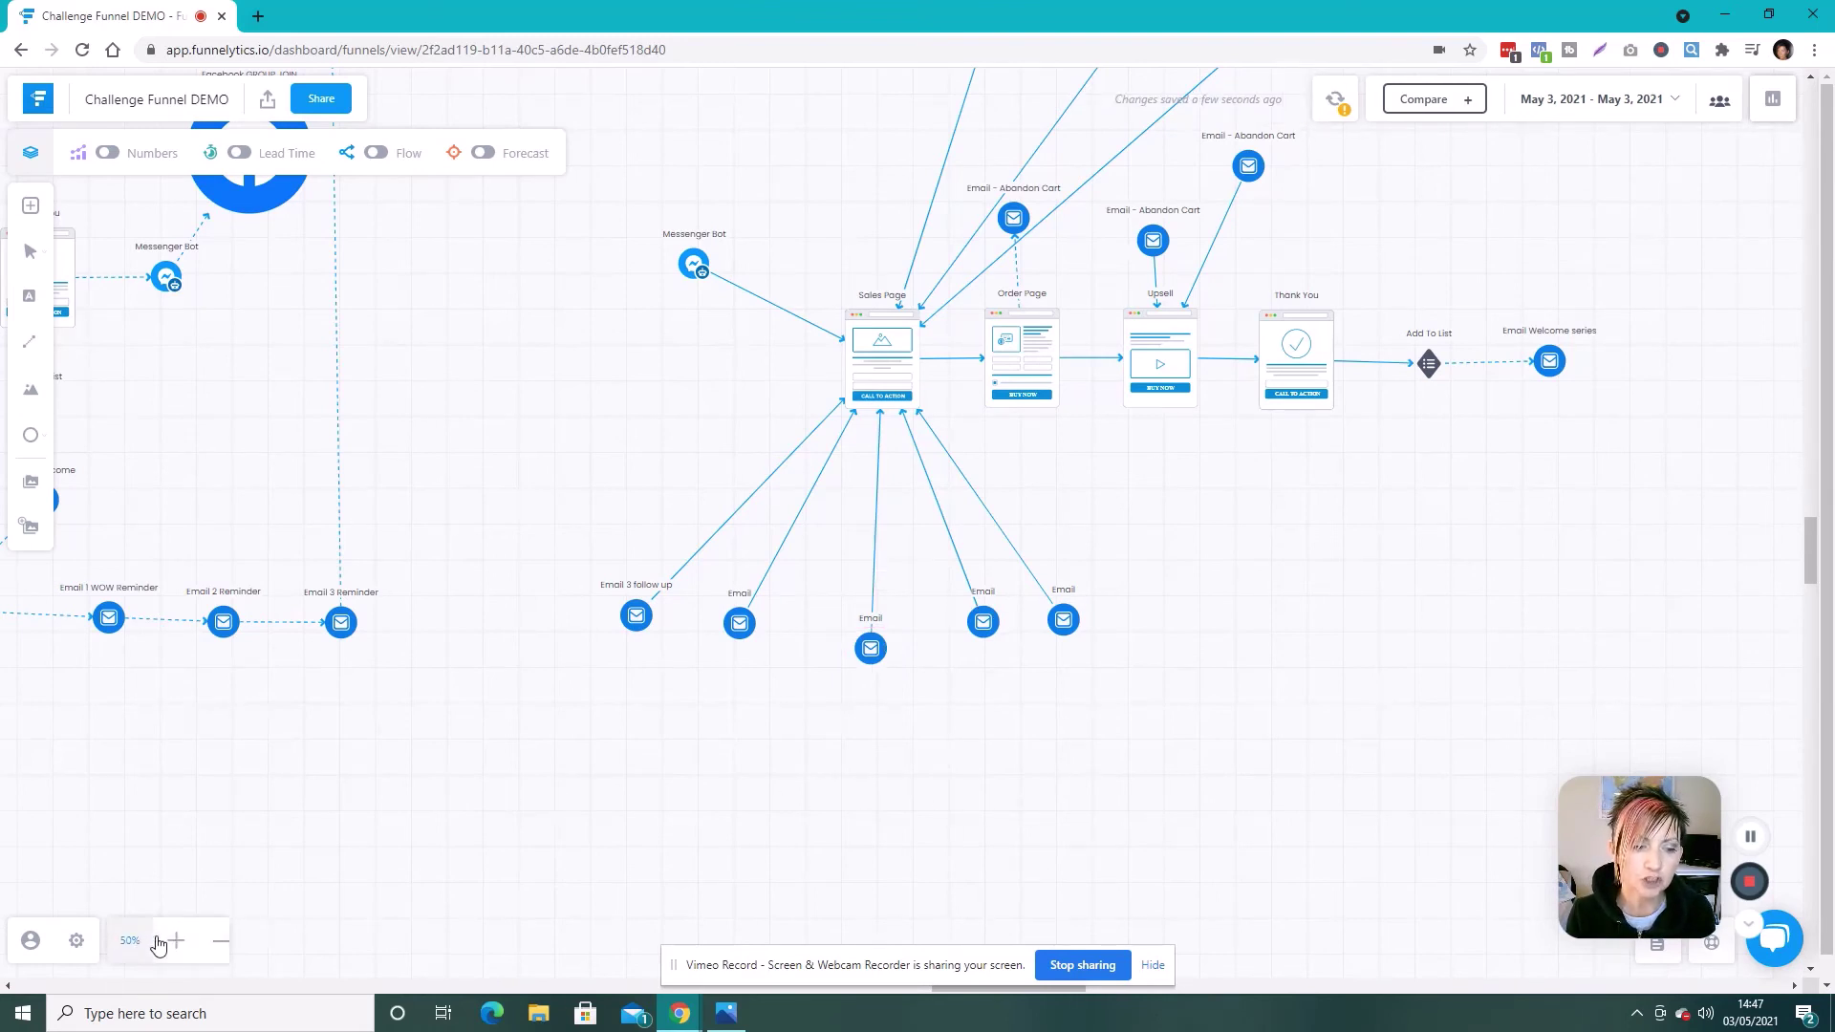
left_click(218, 946)
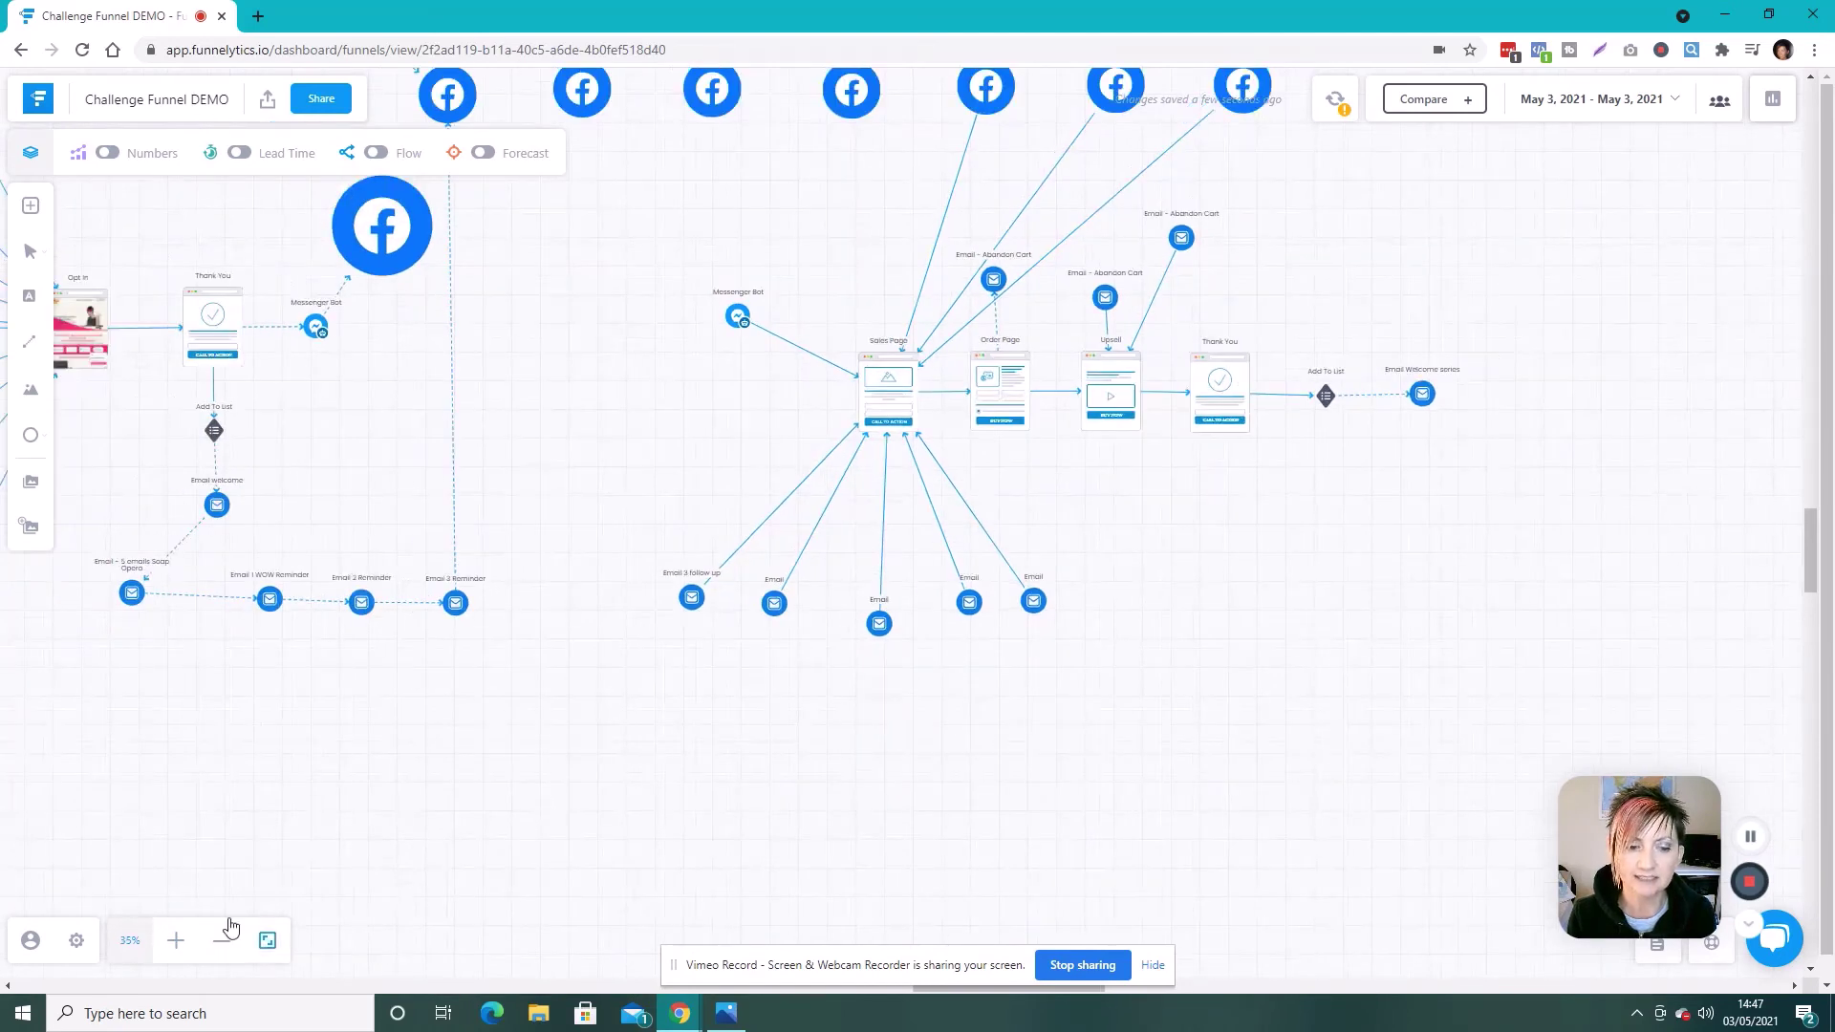
left_click(216, 948)
left_click(216, 947)
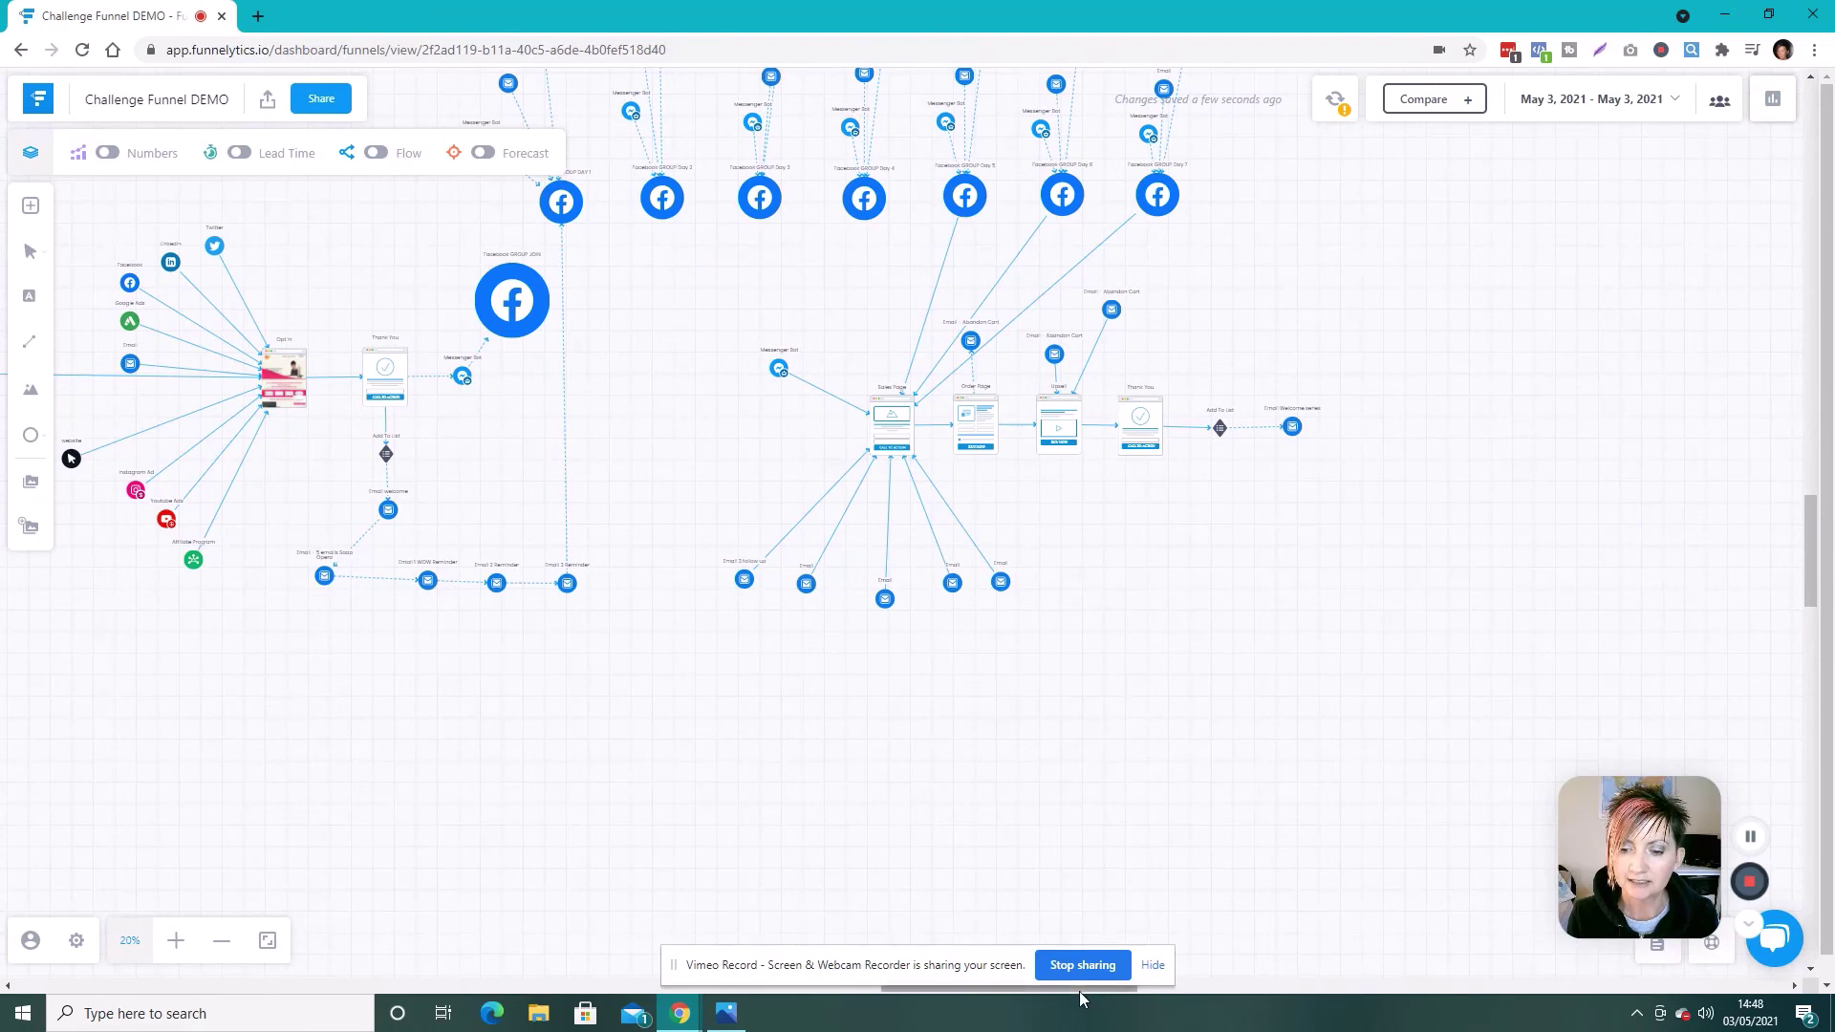
left_click_drag(1081, 991, 998, 991)
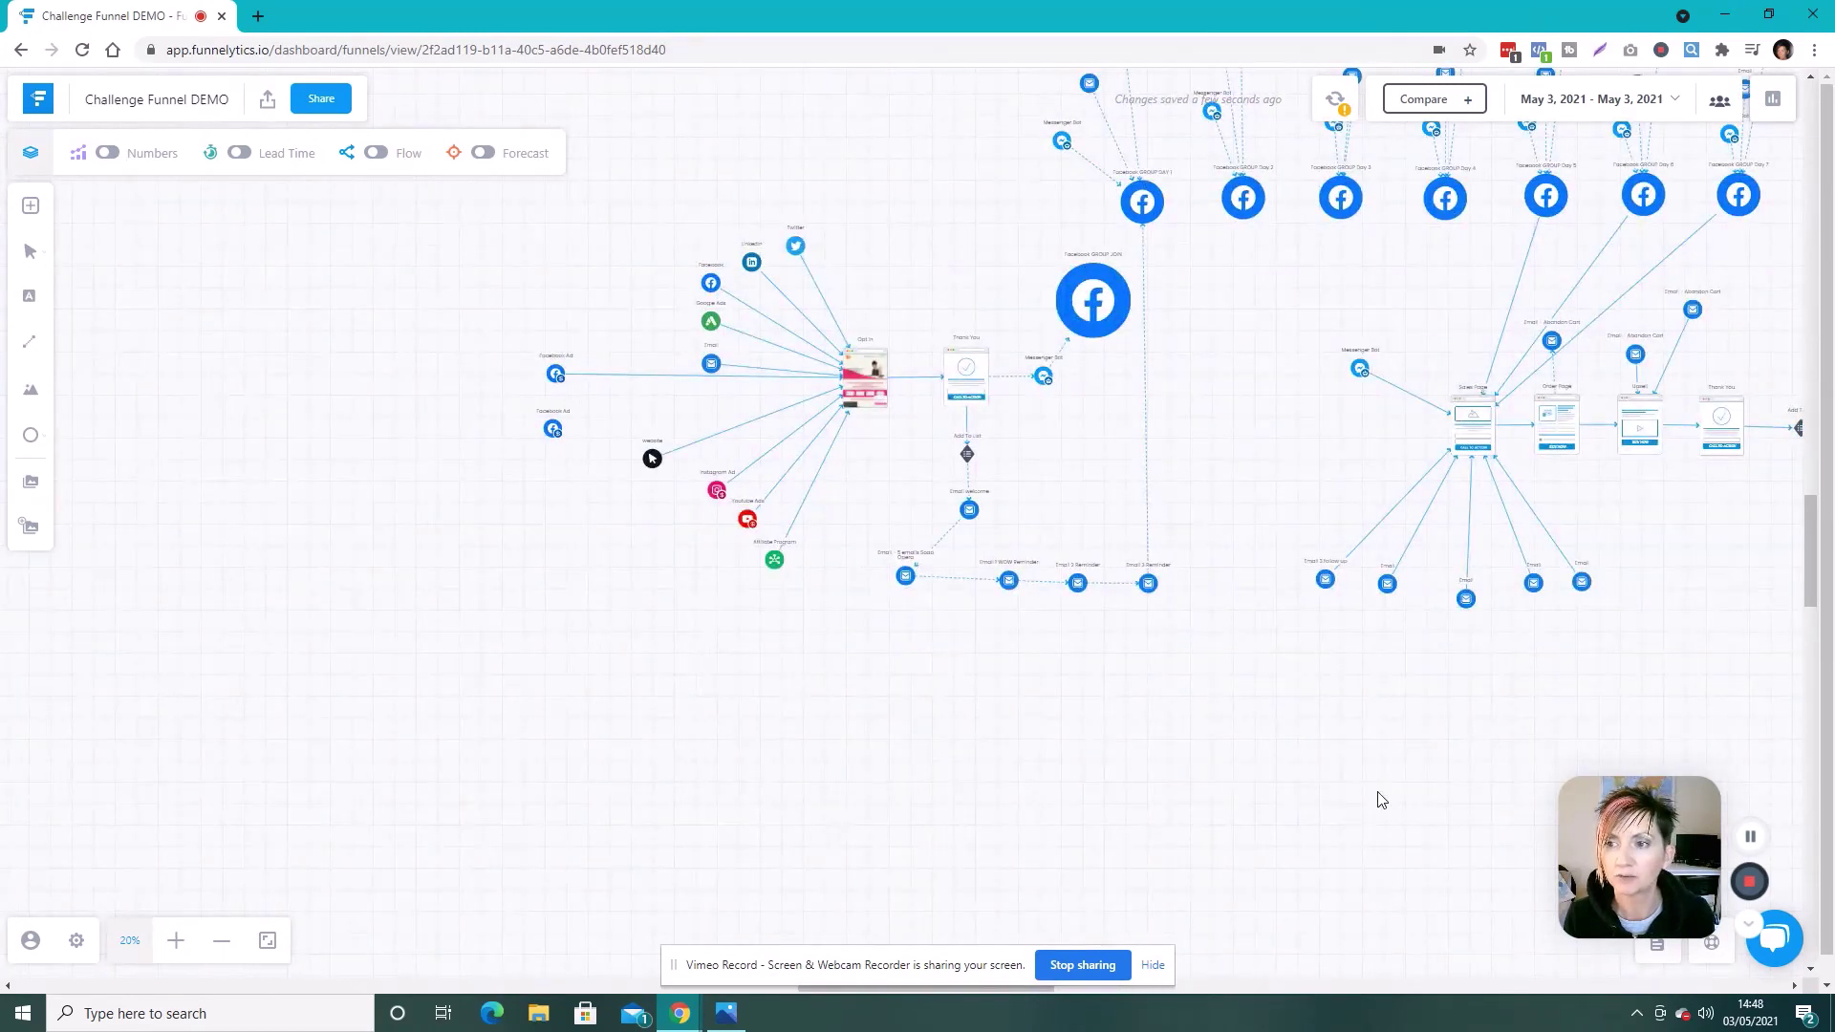
scroll(1243, 746, "up", 1)
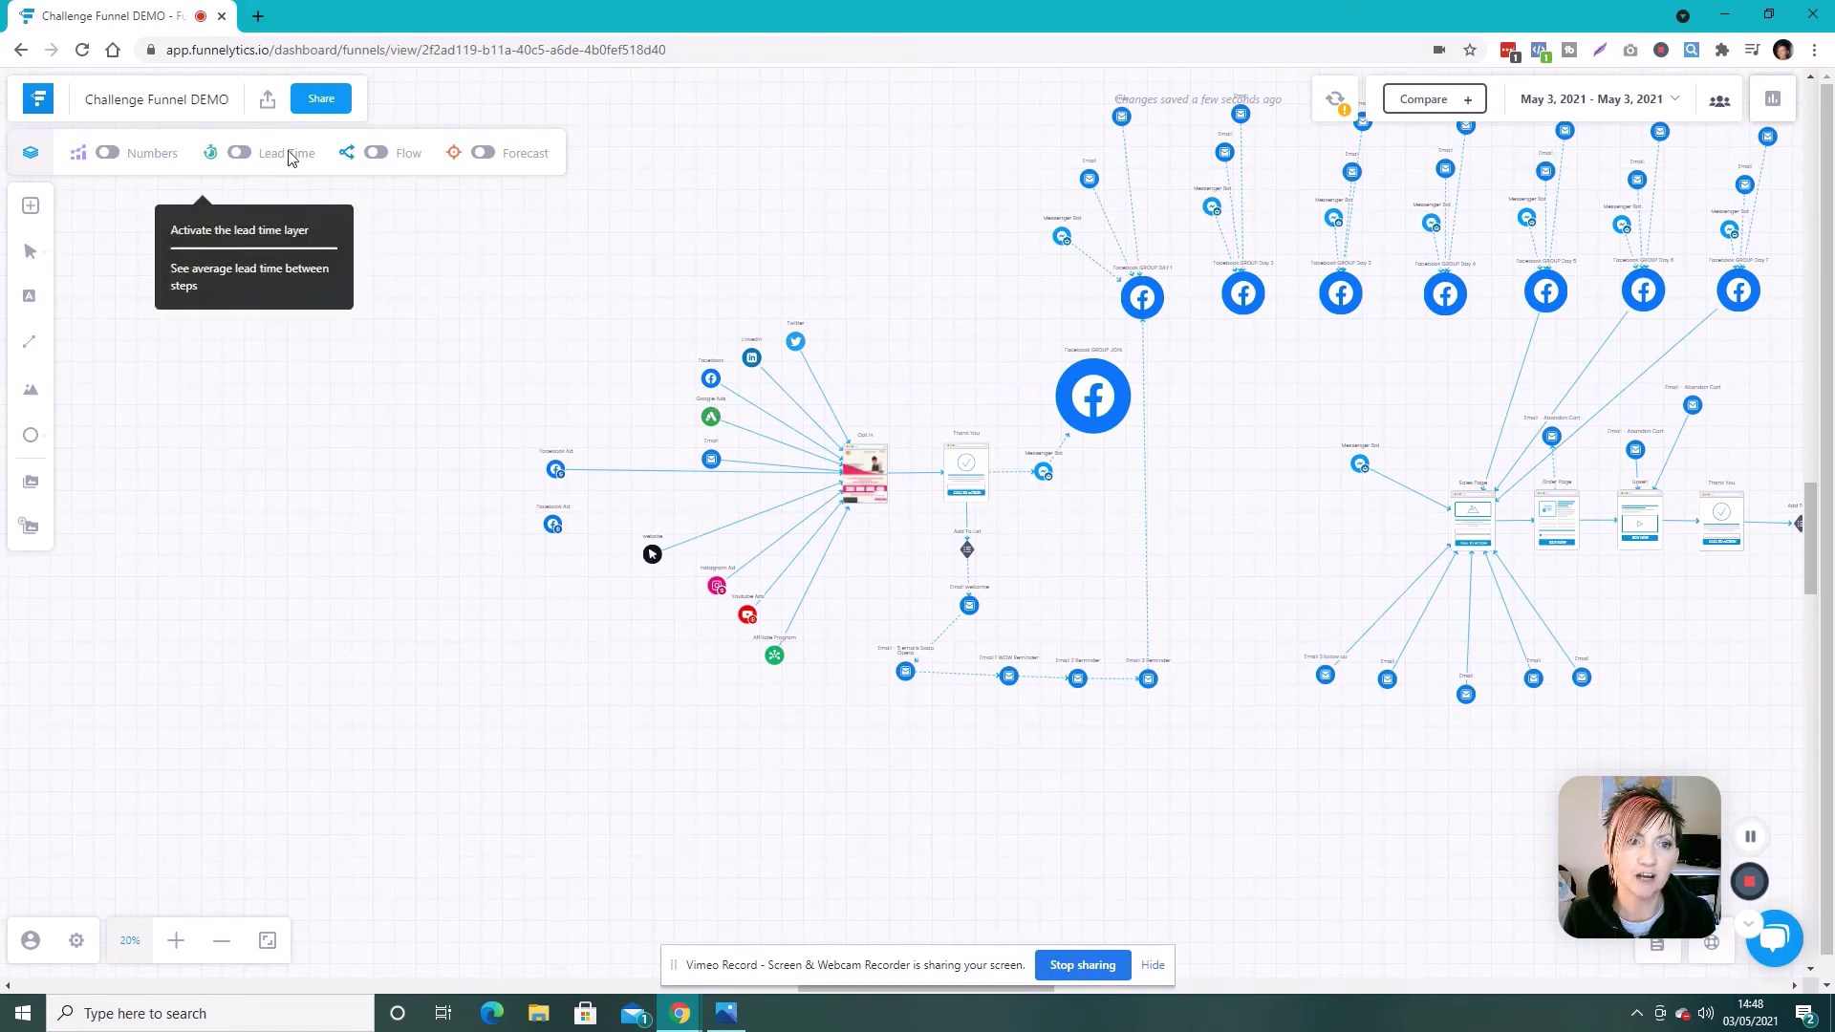
left_click(239, 157)
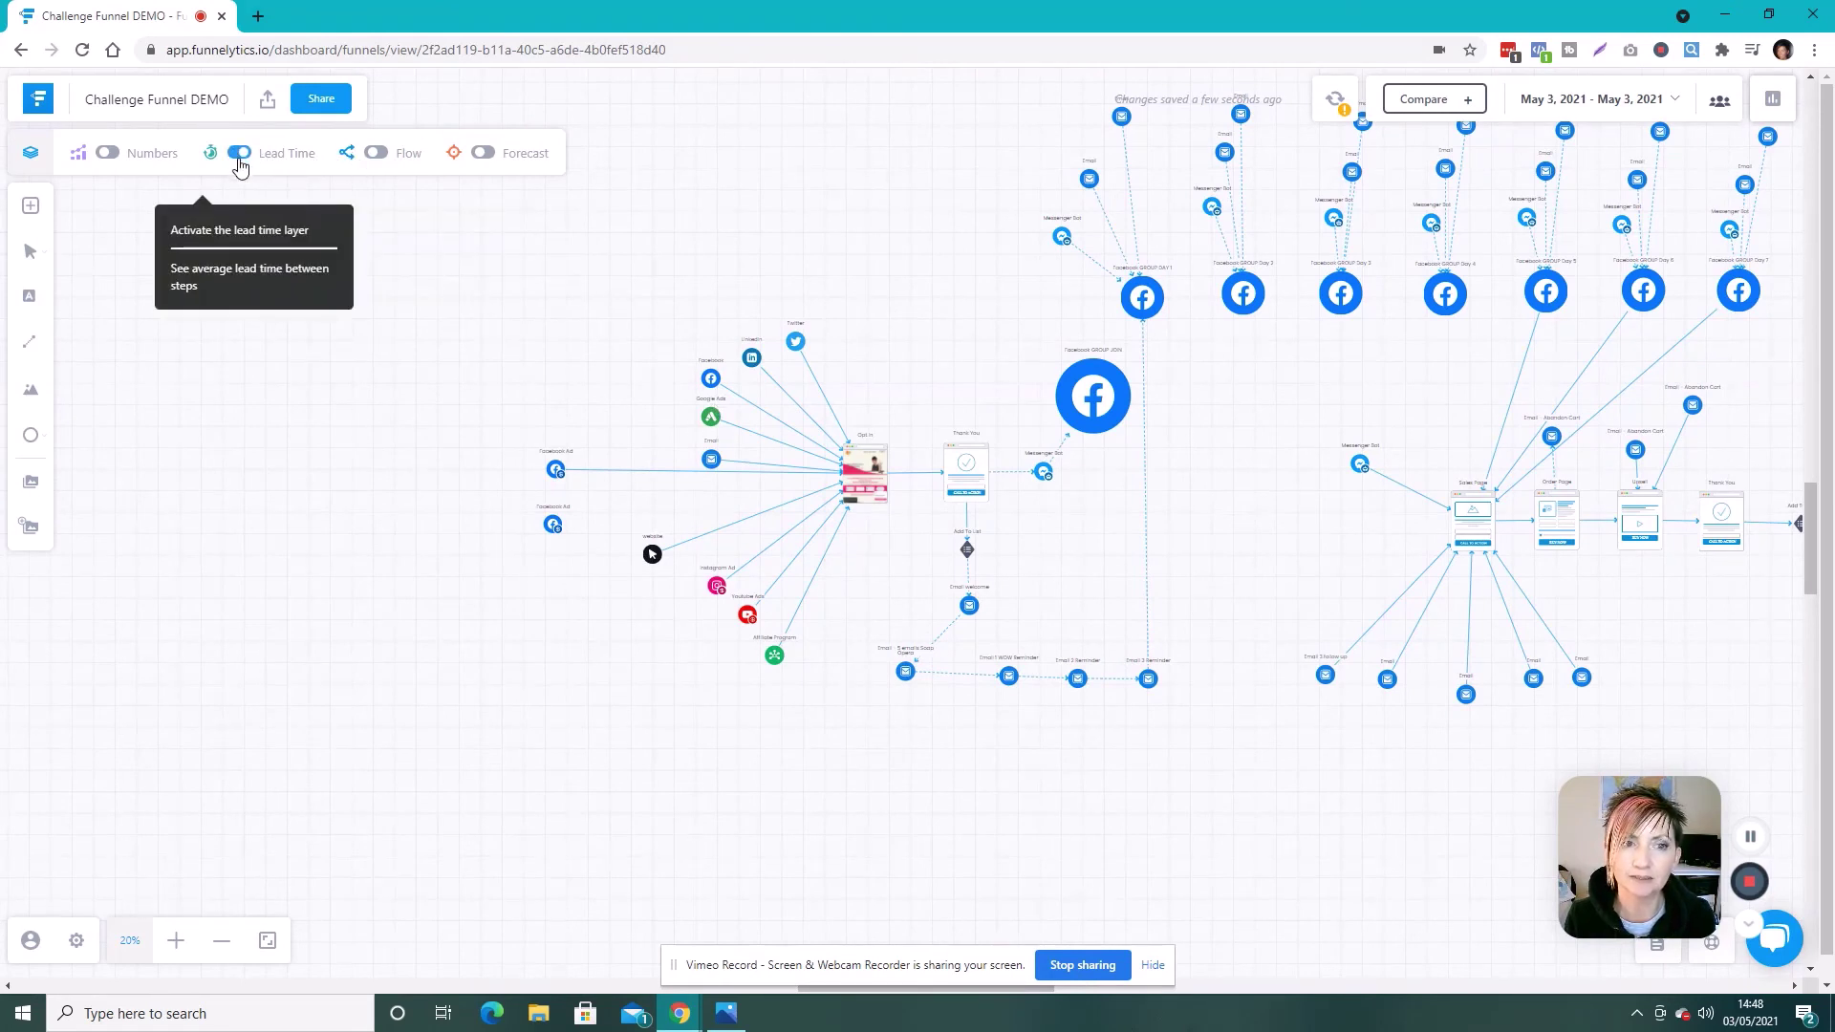